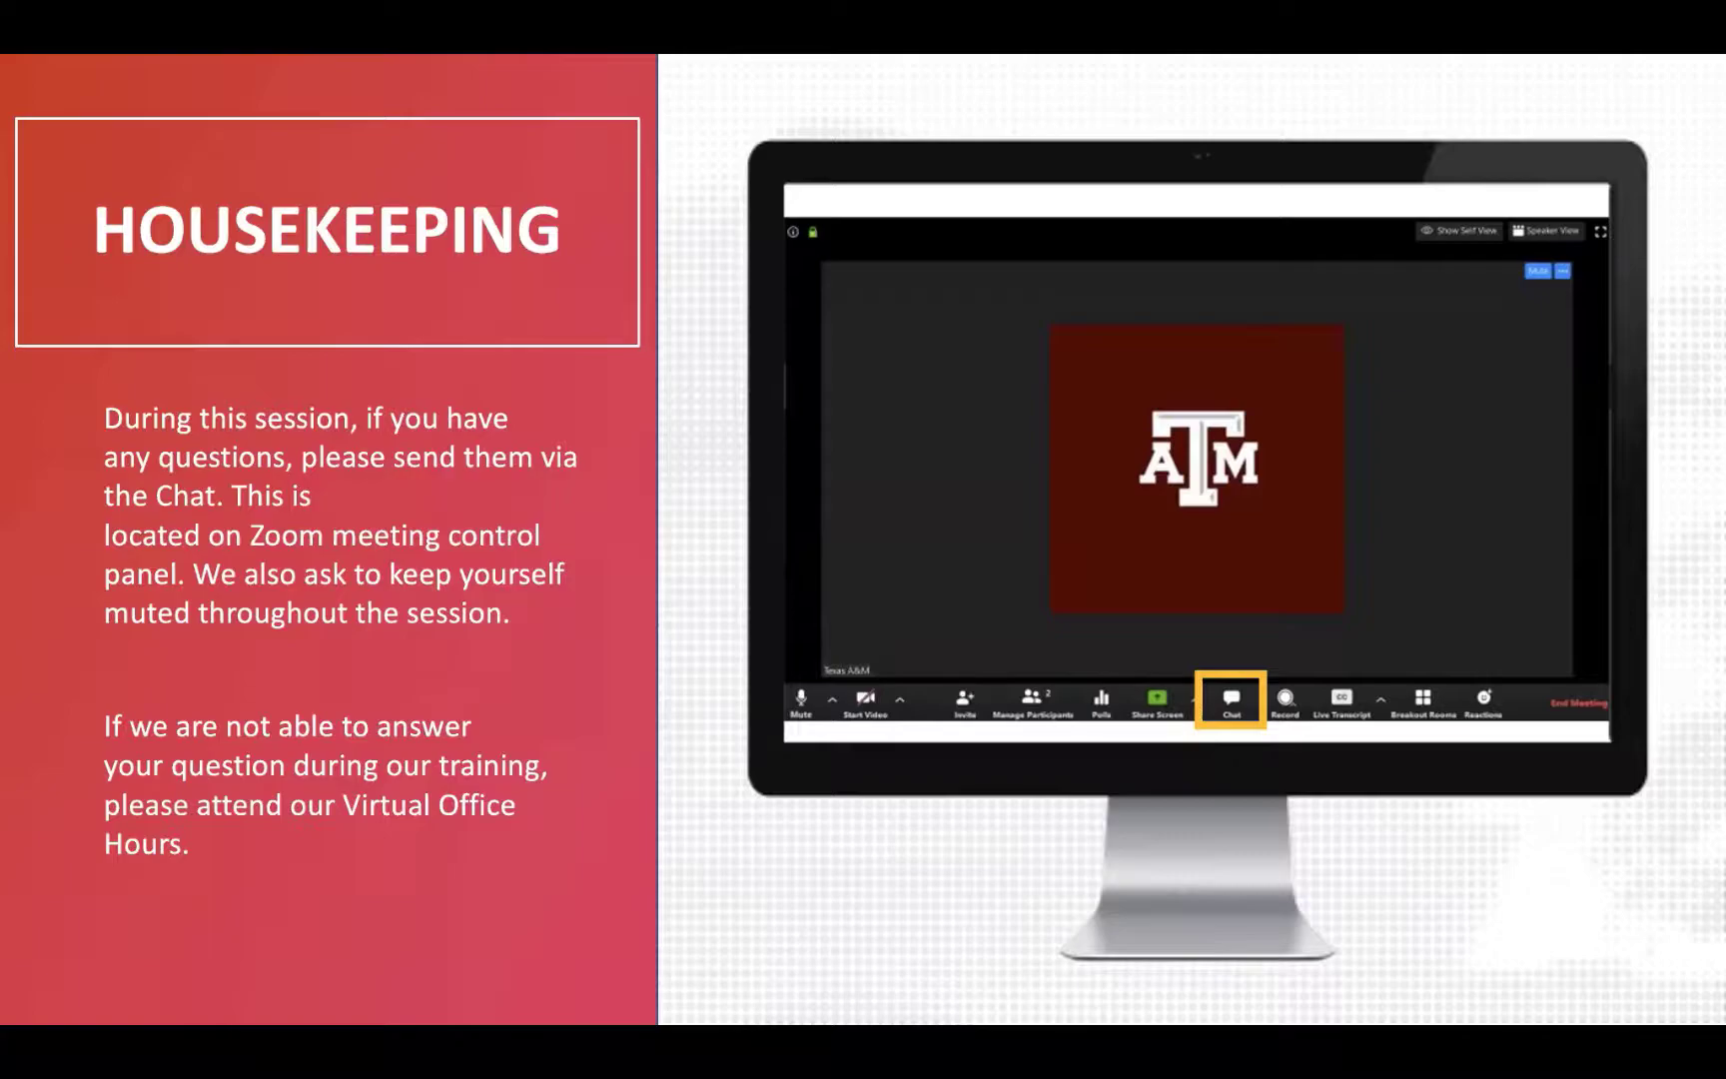
Advance the slideshow to the lms.tamu.edu slide and switch to Chrome to view the weekly schedule on the Training & Support page.
key(Right)
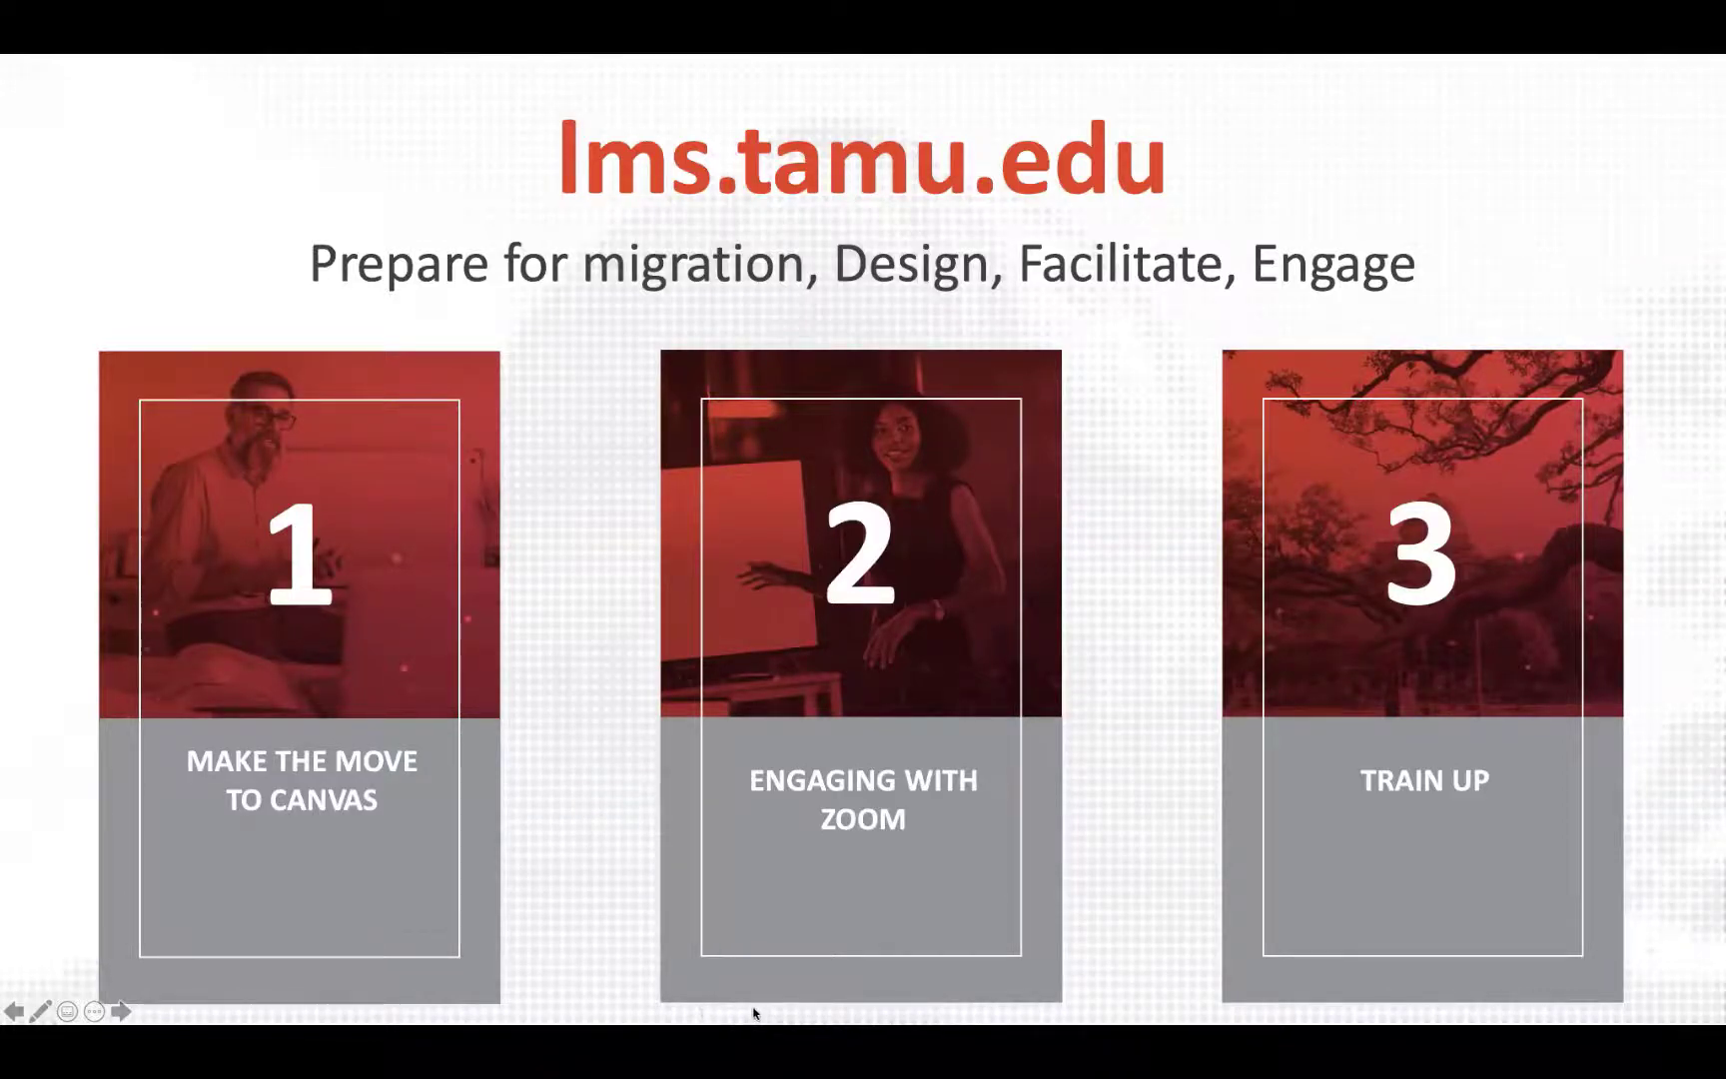
mouse_move(766, 1014)
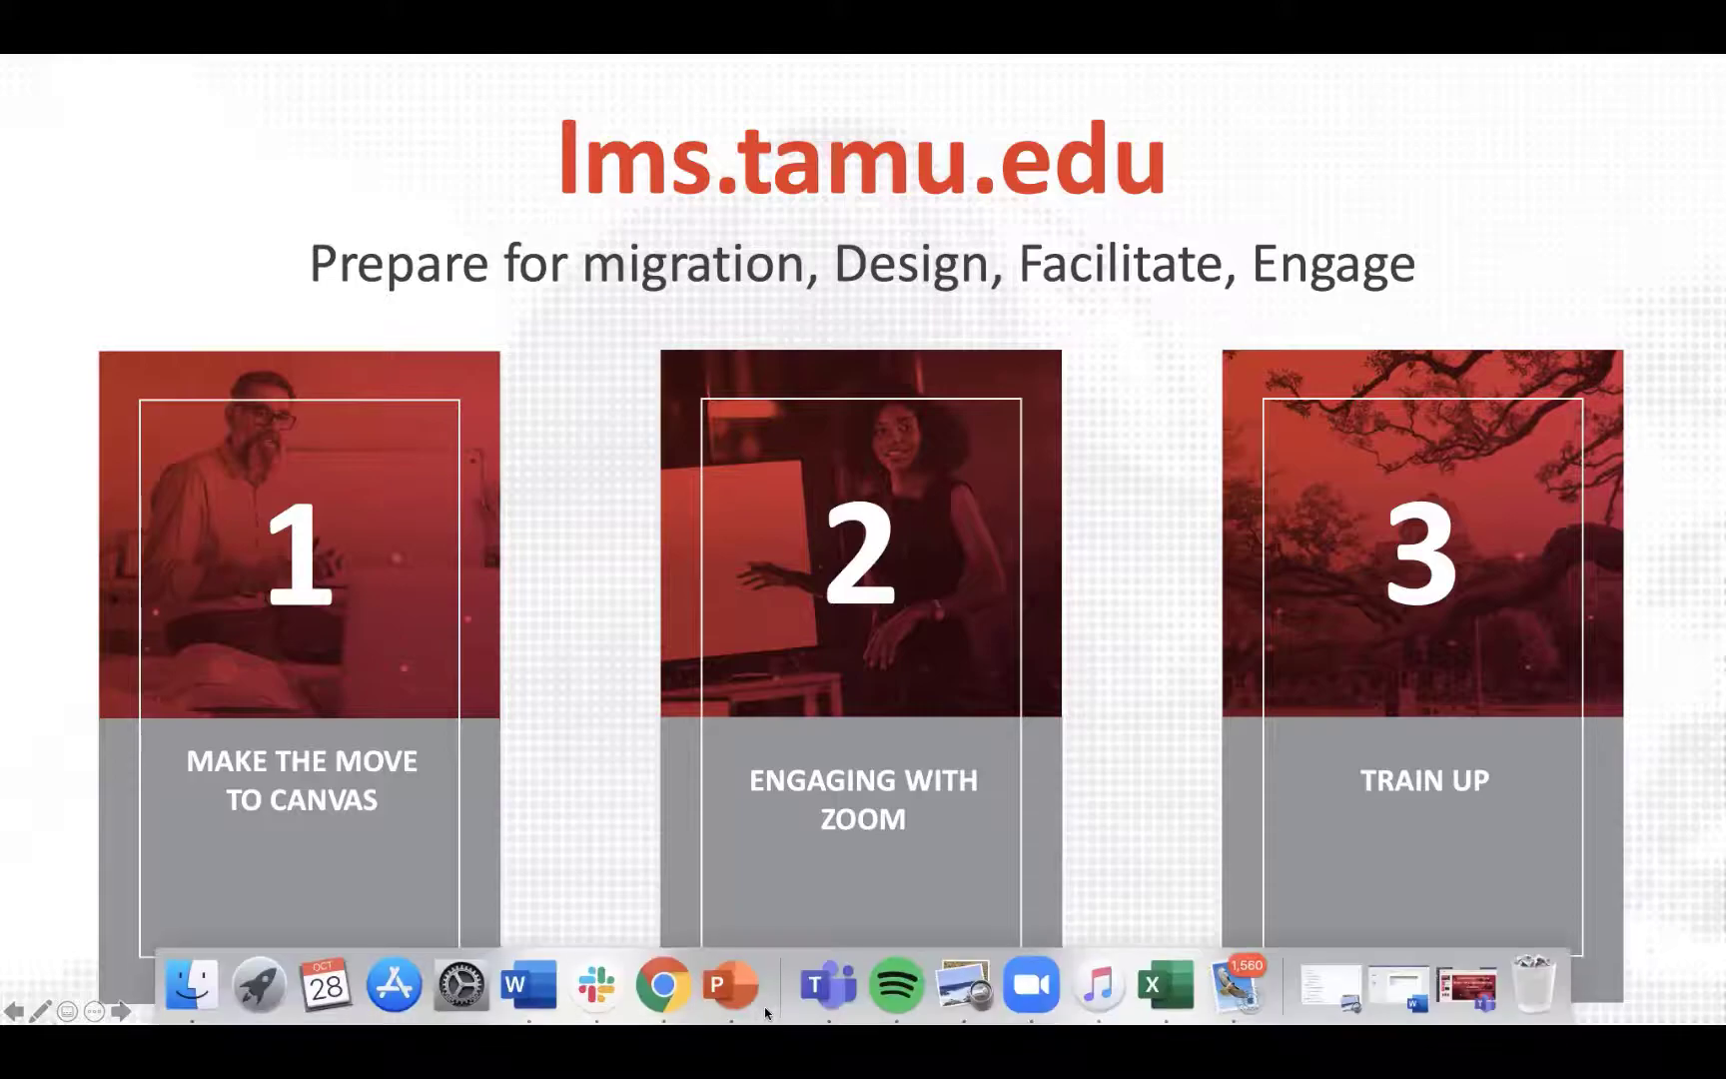
click(663, 991)
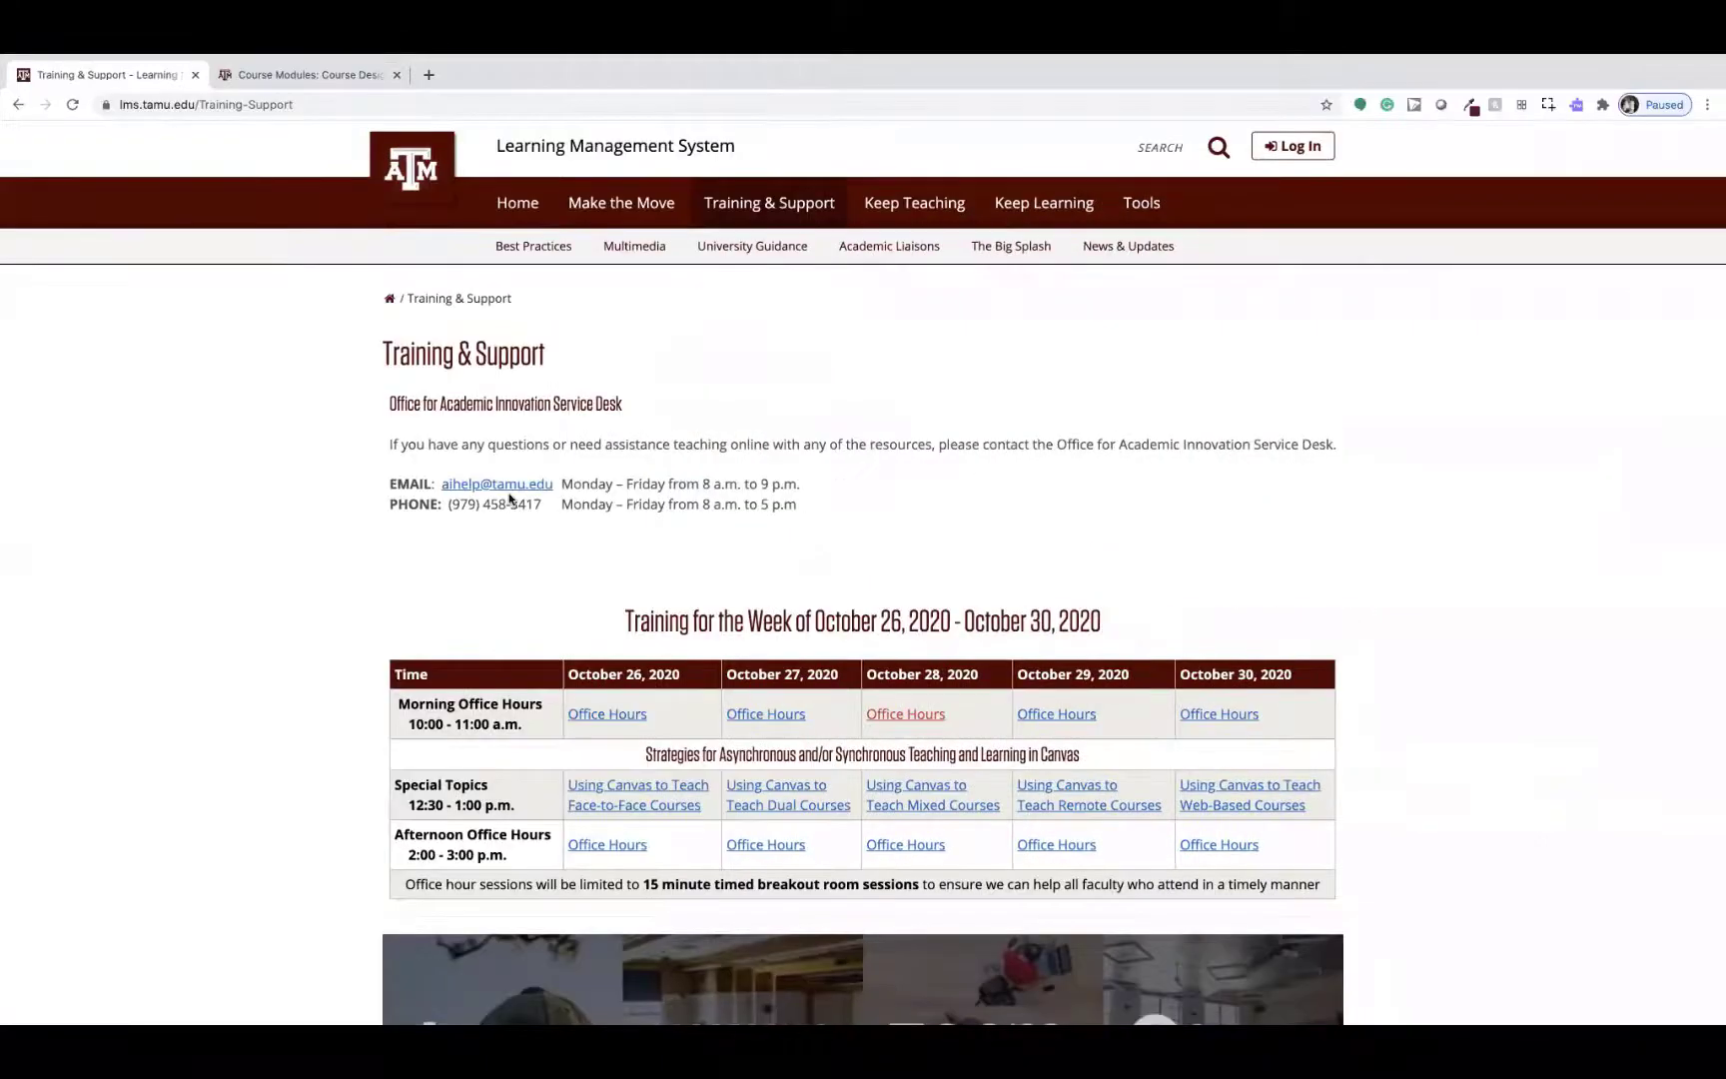
scroll(1148, 471, down, 5)
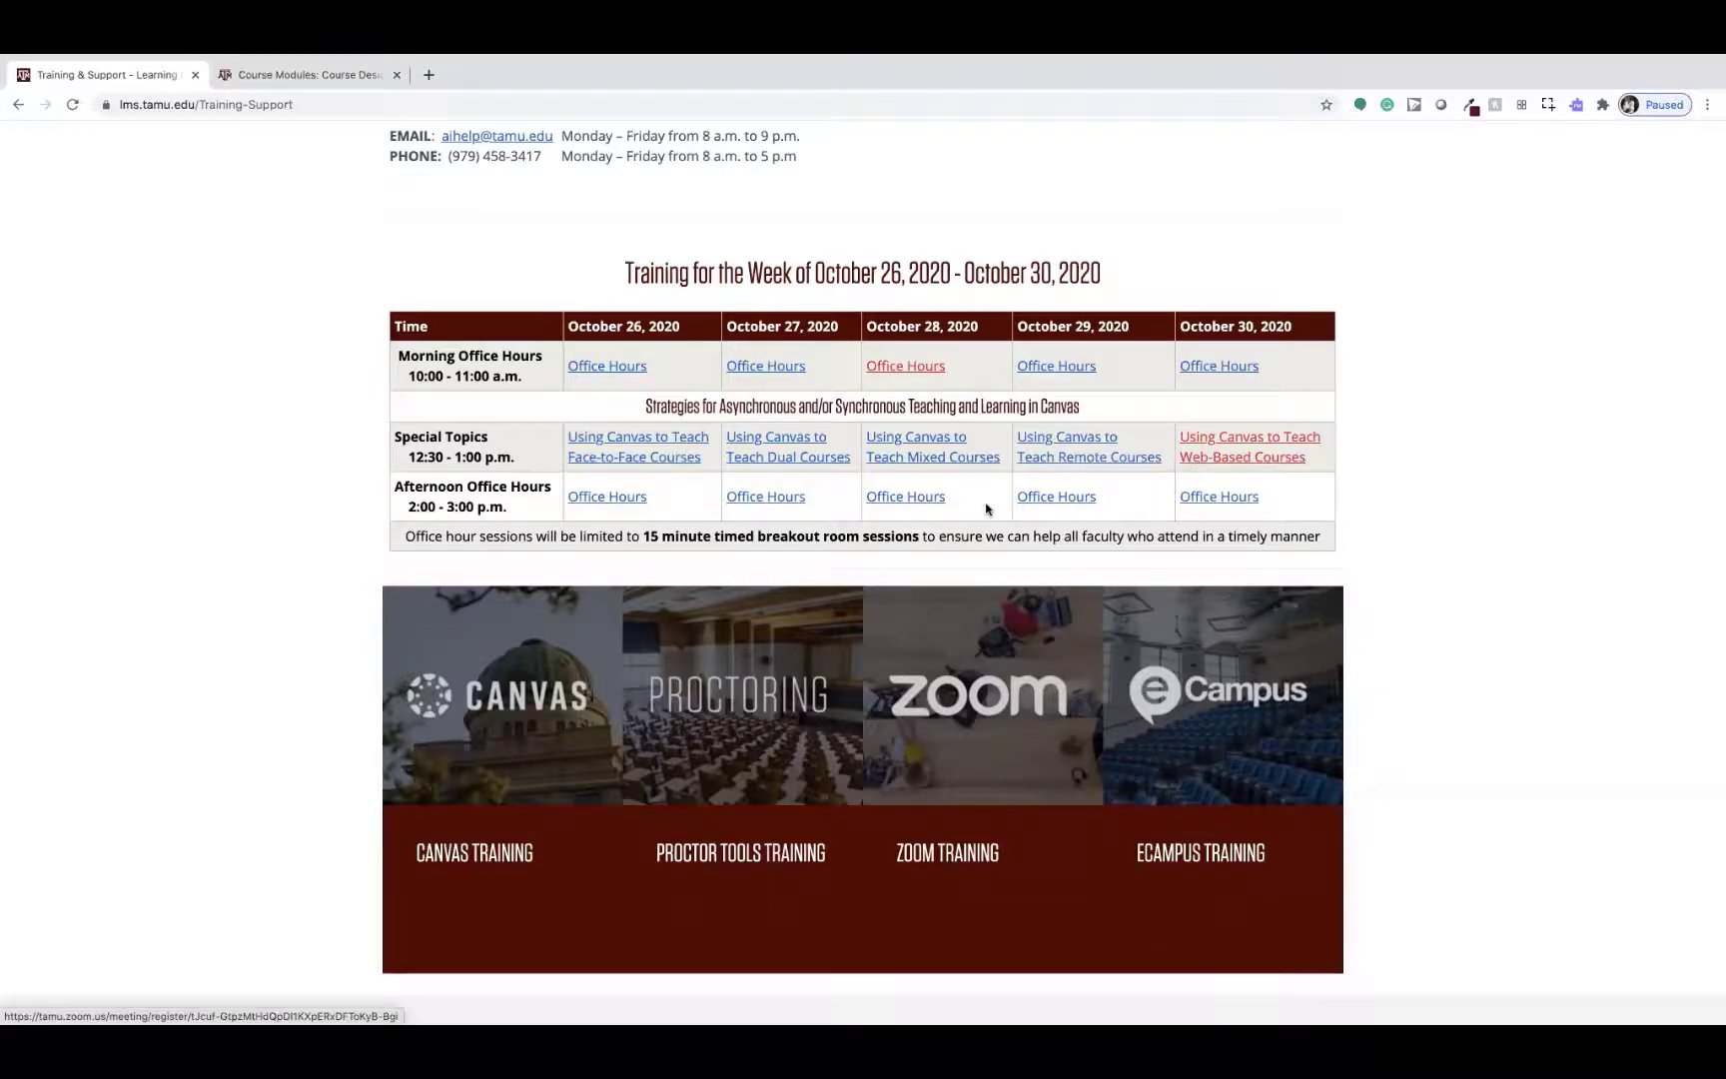
Preview the topics listed under the Canvas, Proctor Tools, Zoom and eCampus training tiles.
mouse_move(723, 666)
mouse_move(611, 669)
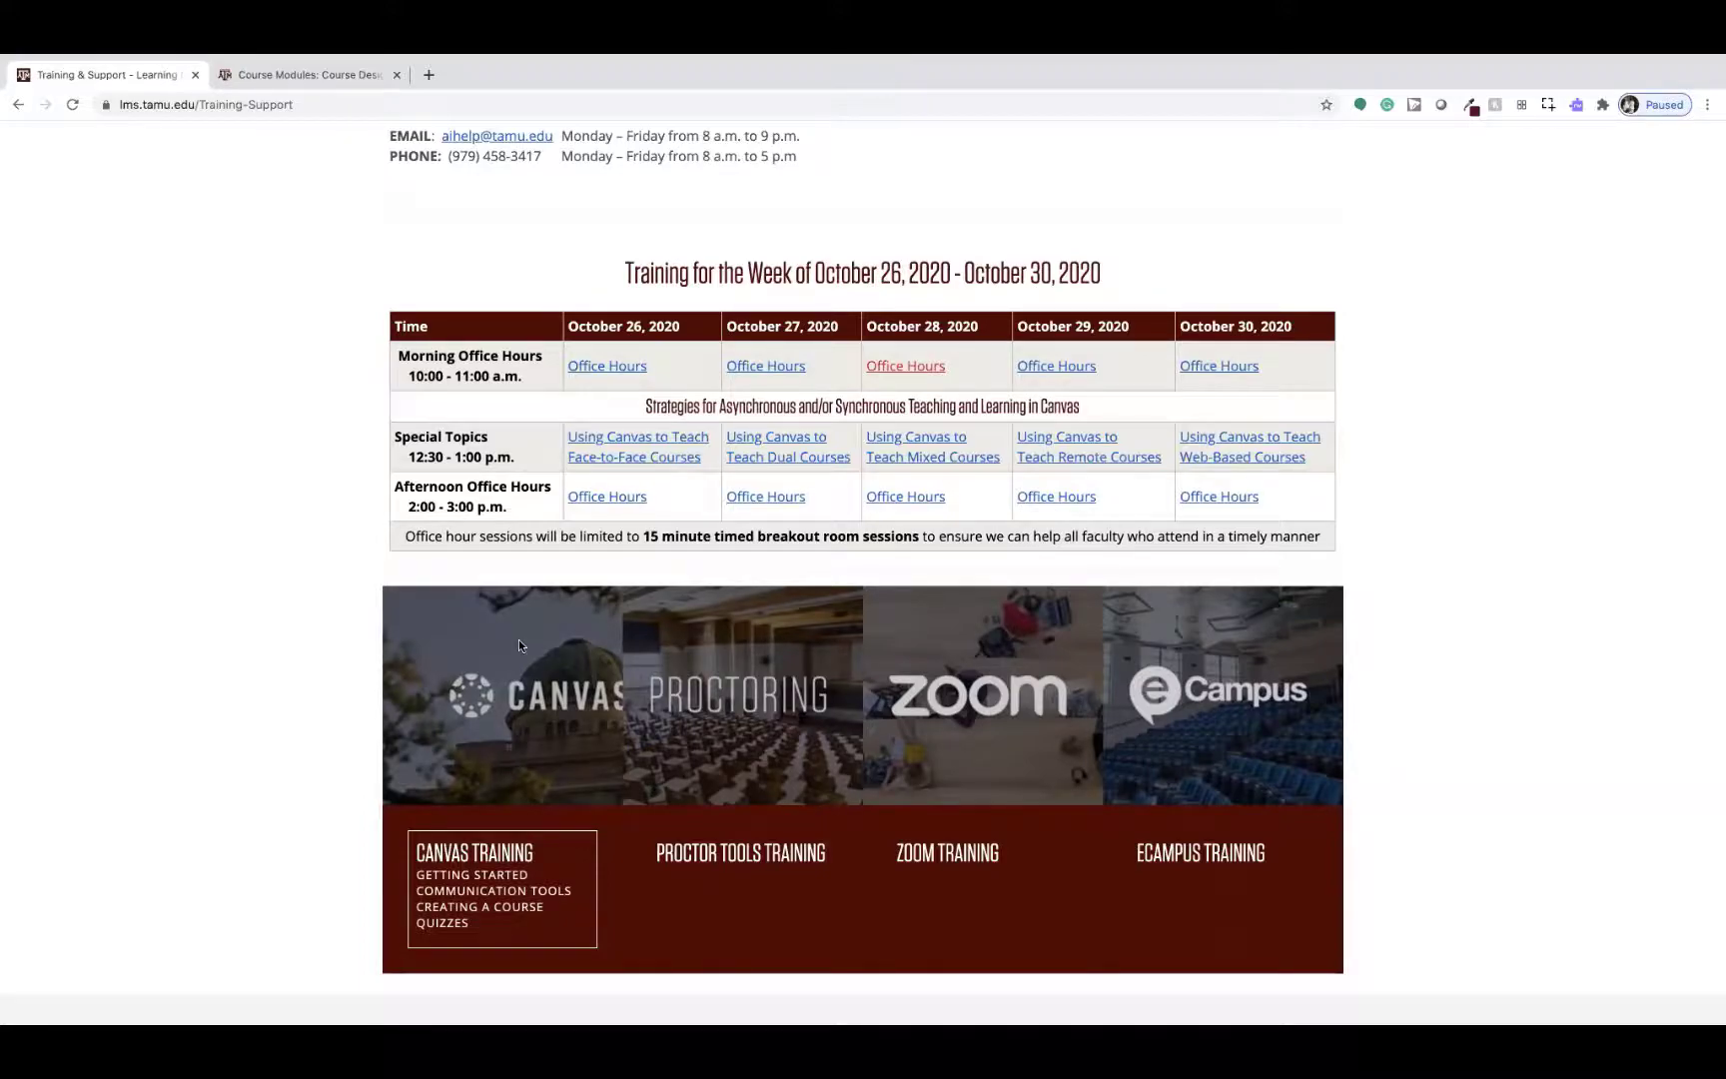
mouse_move(685, 690)
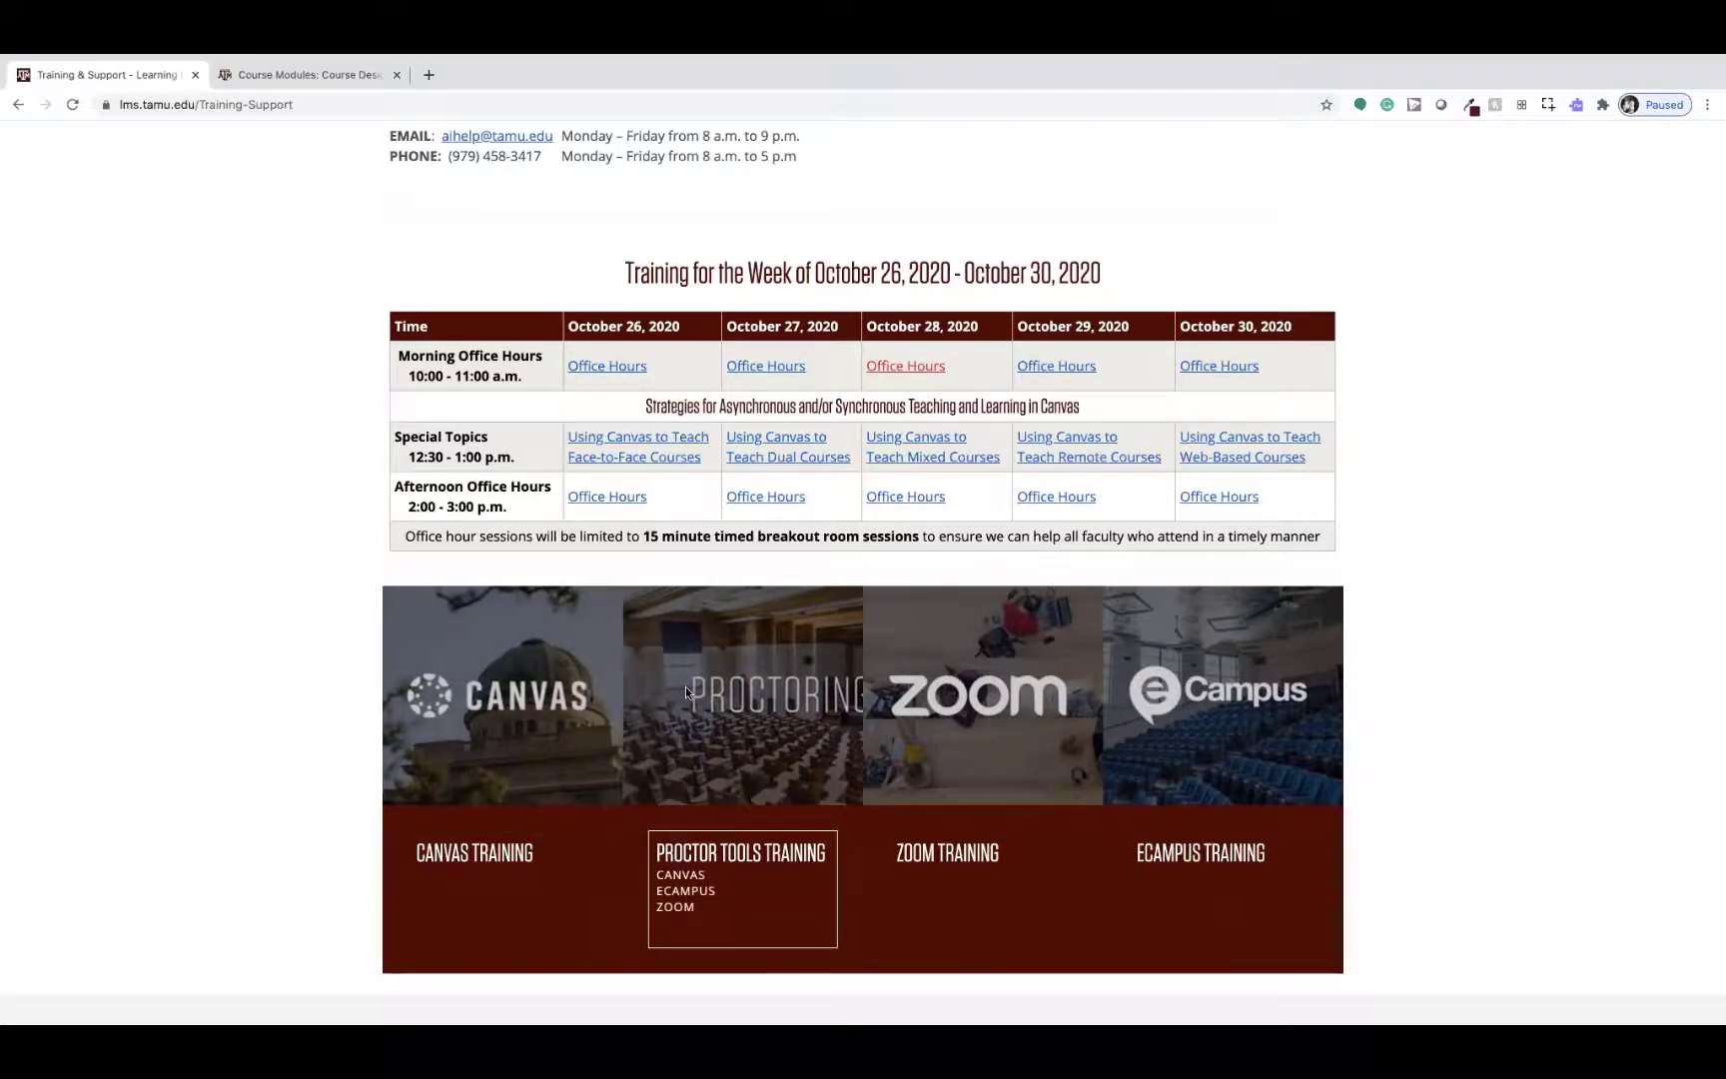
mouse_move(923, 706)
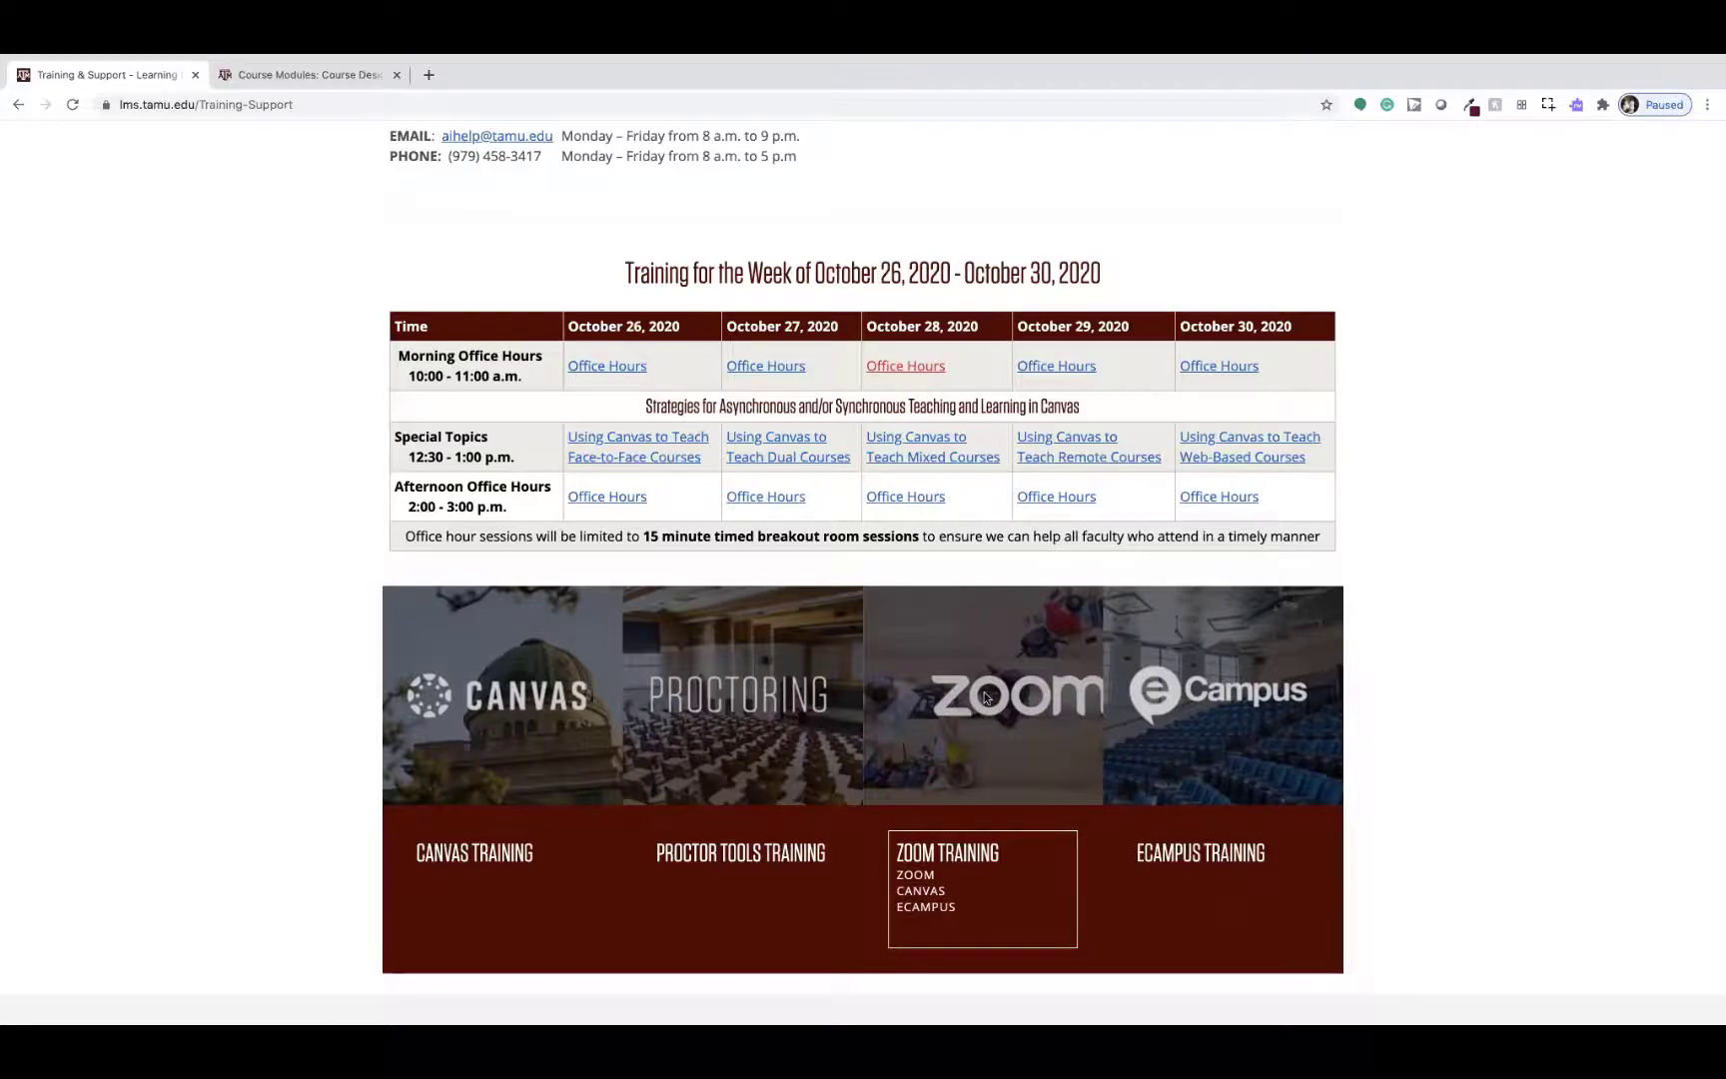
mouse_move(1149, 668)
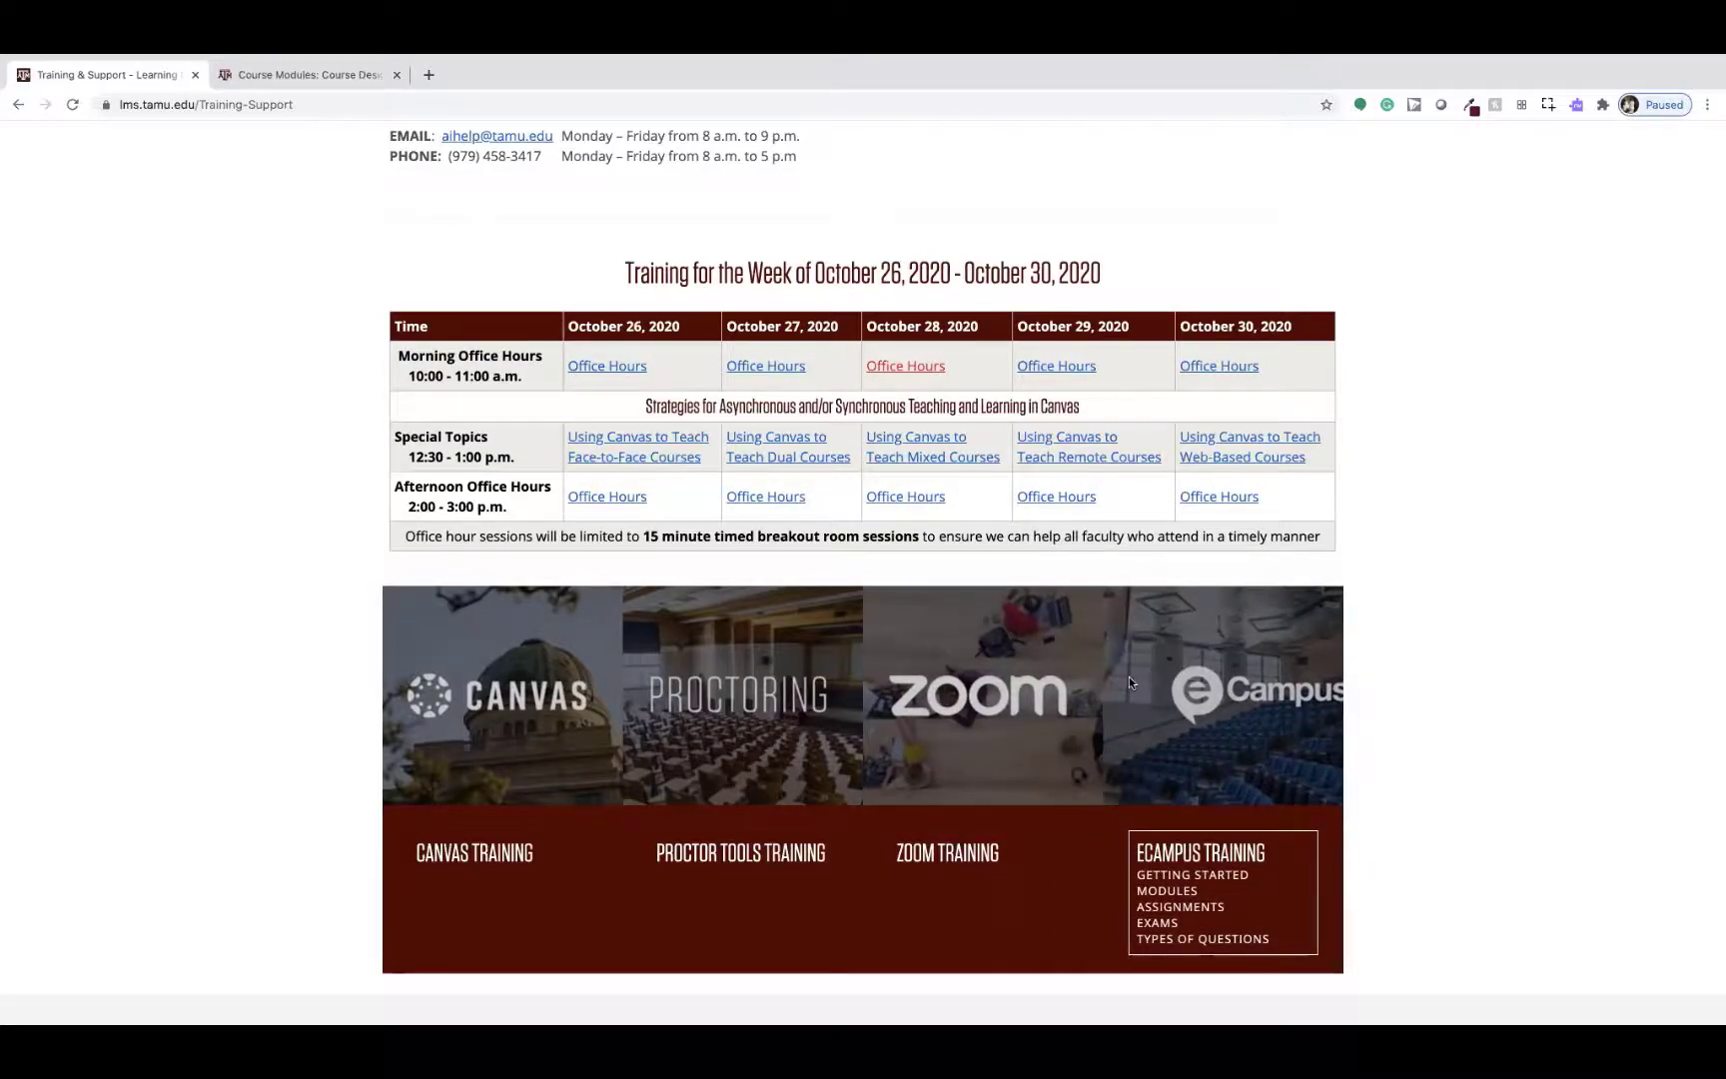
Switch back to the PowerPoint slideshow and advance to the Training Outcomes slide.
mouse_move(385, 713)
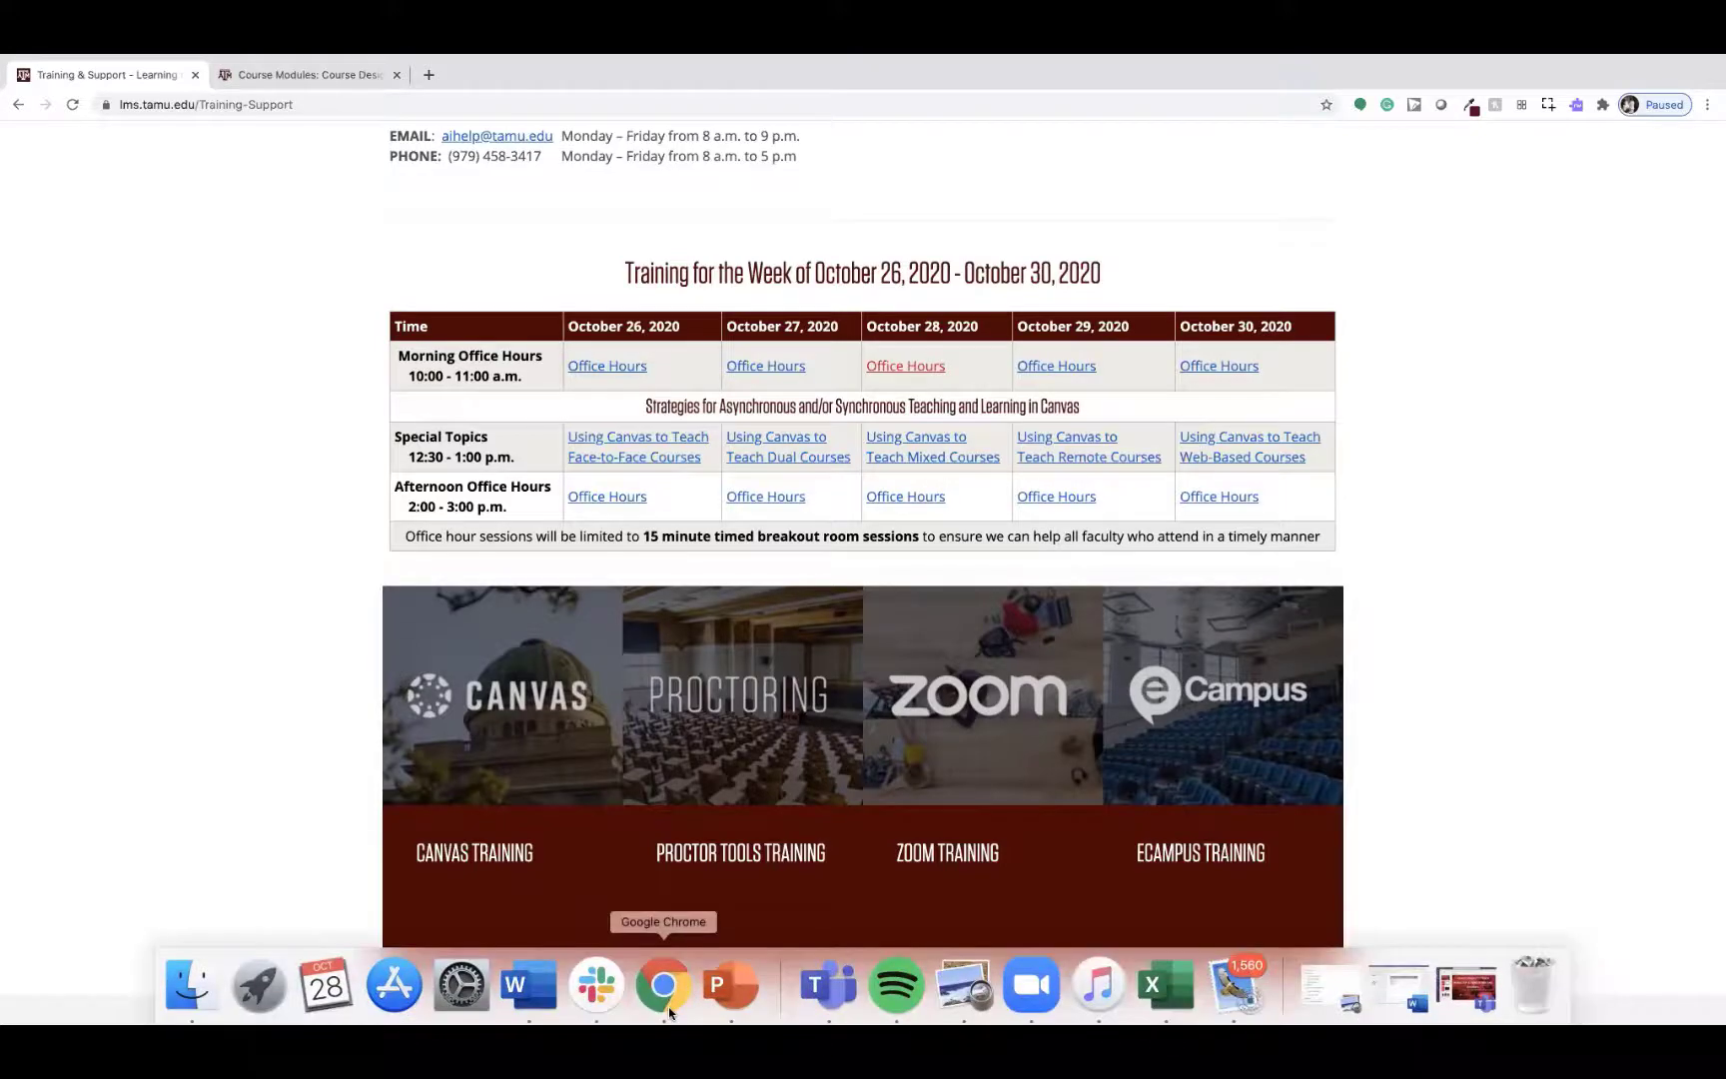
click(732, 991)
click(742, 891)
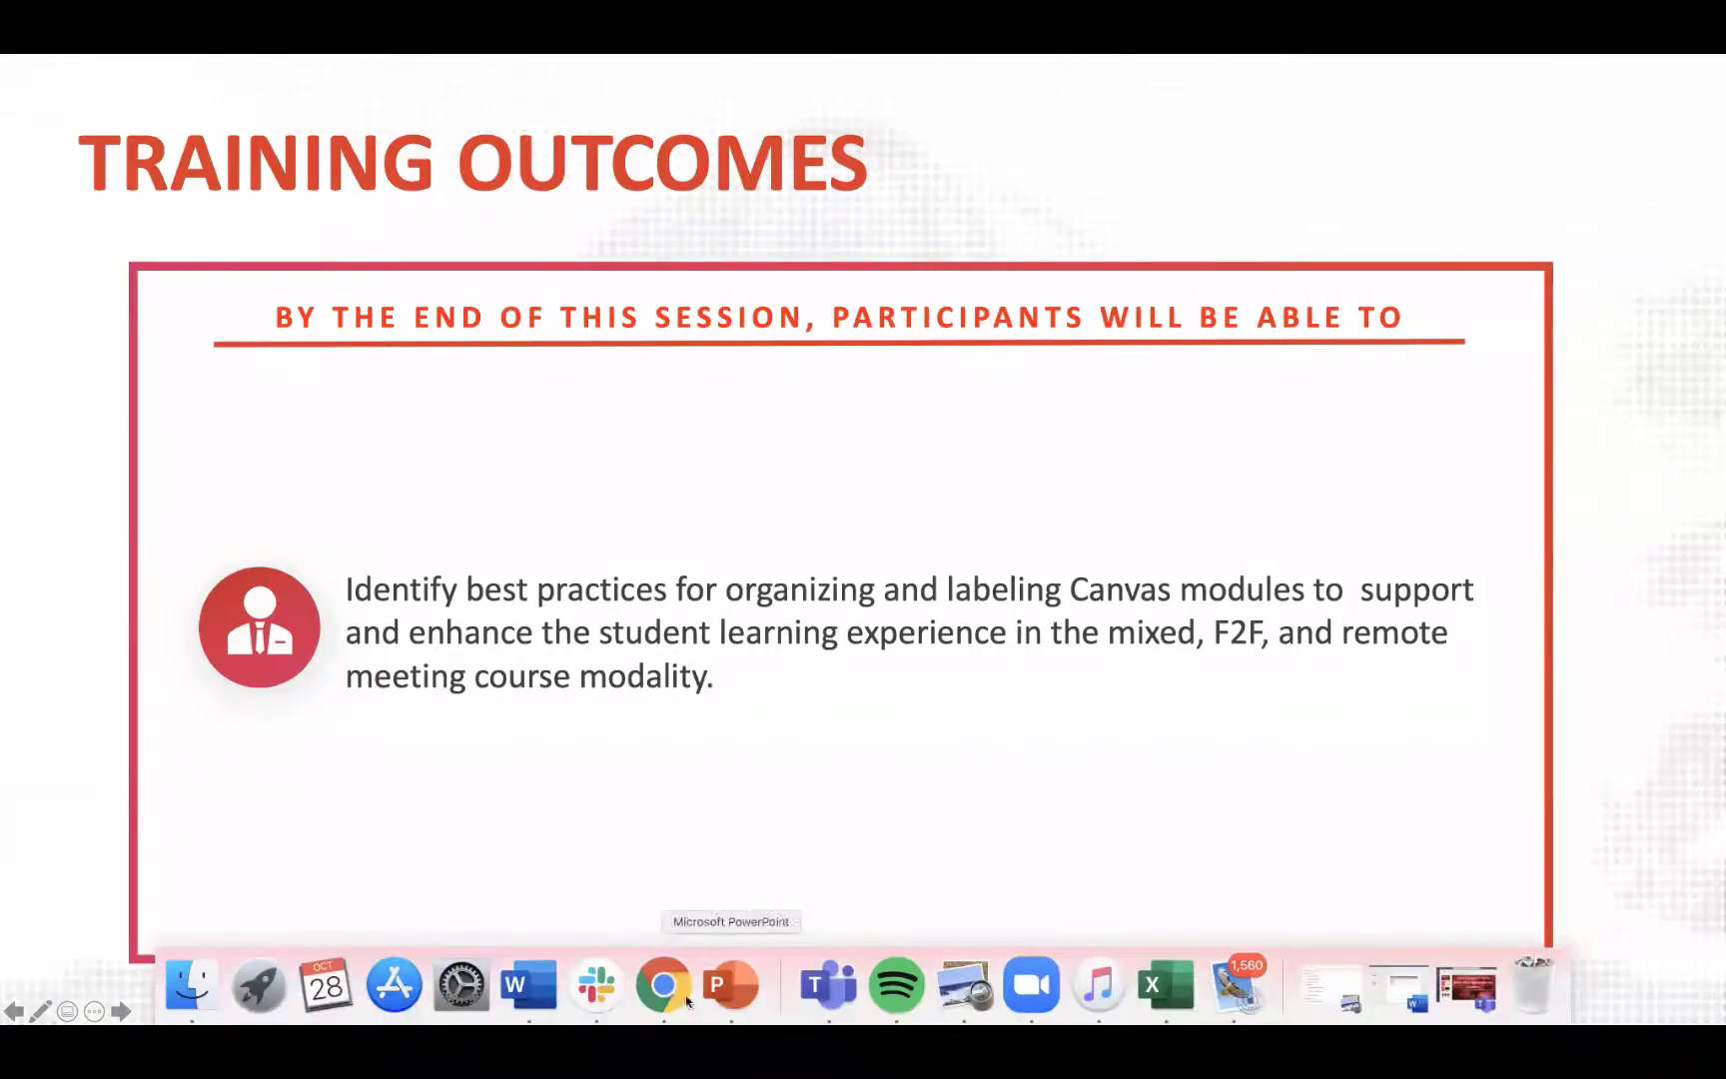
Switch to the Canvas course's Modules page in Chrome and collapse the Welcome: START HERE module.
click(664, 987)
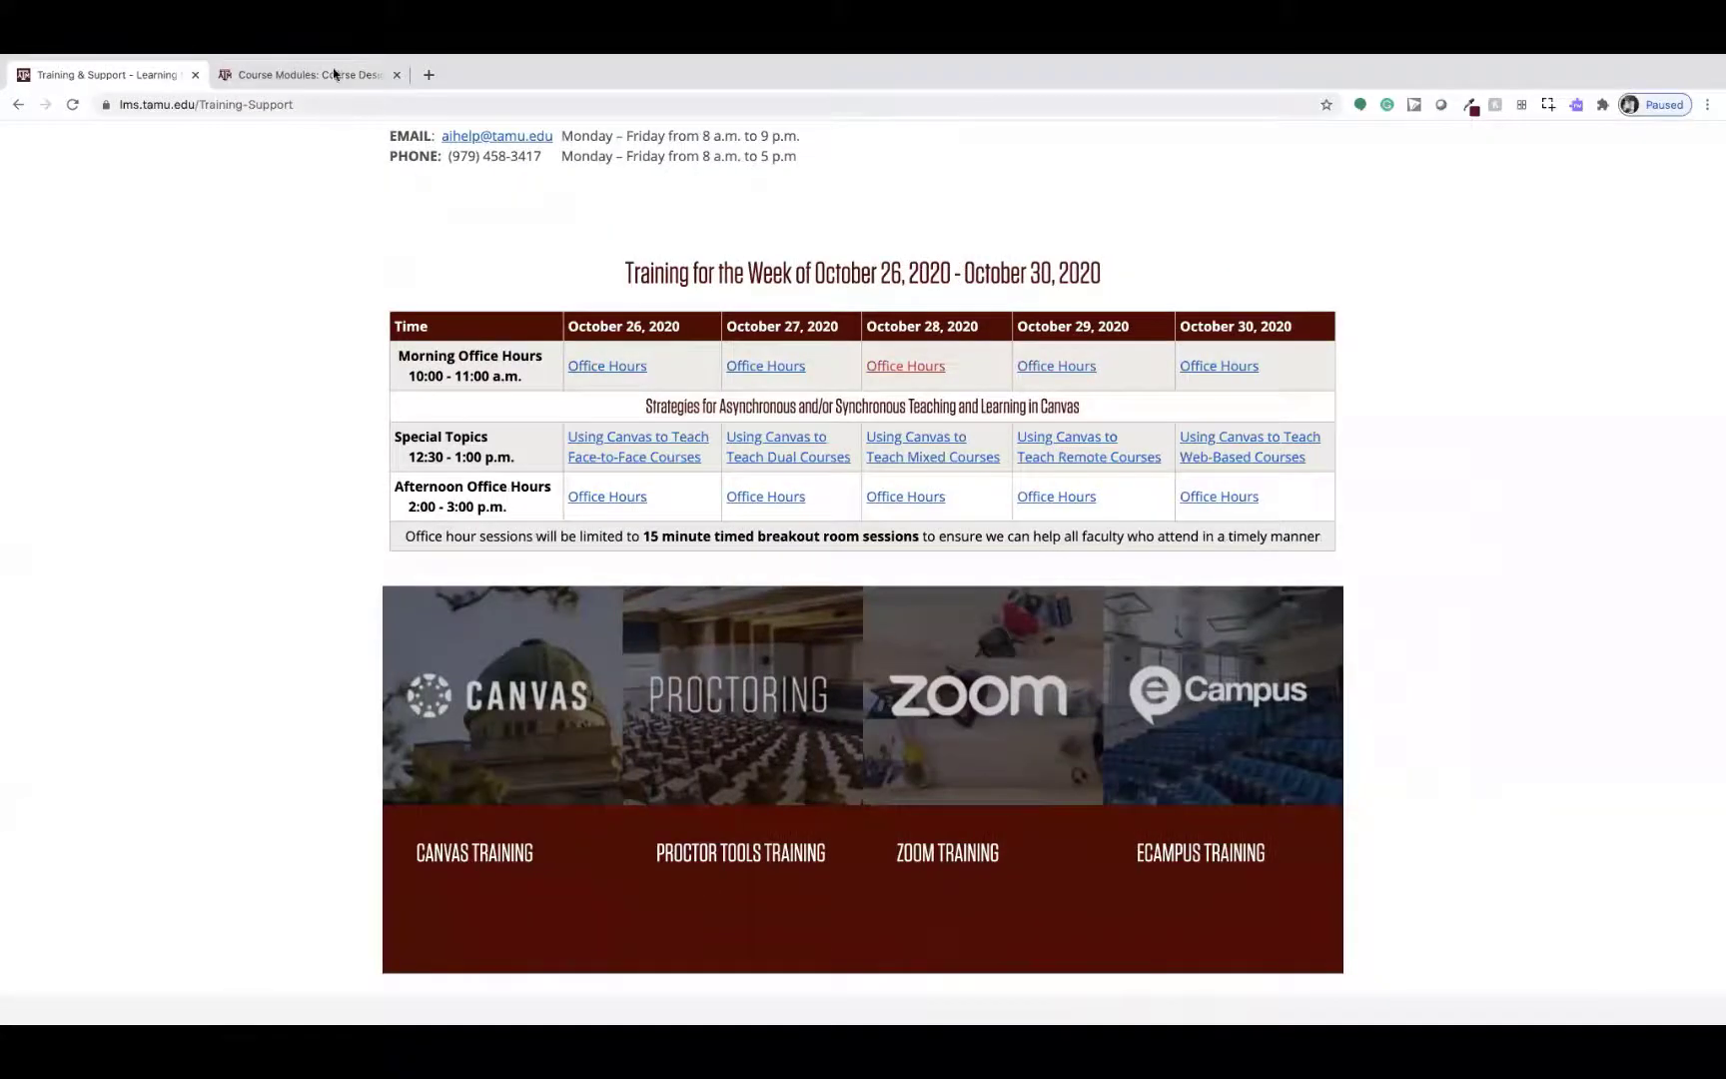
click(334, 73)
scroll(849, 594, up, 10)
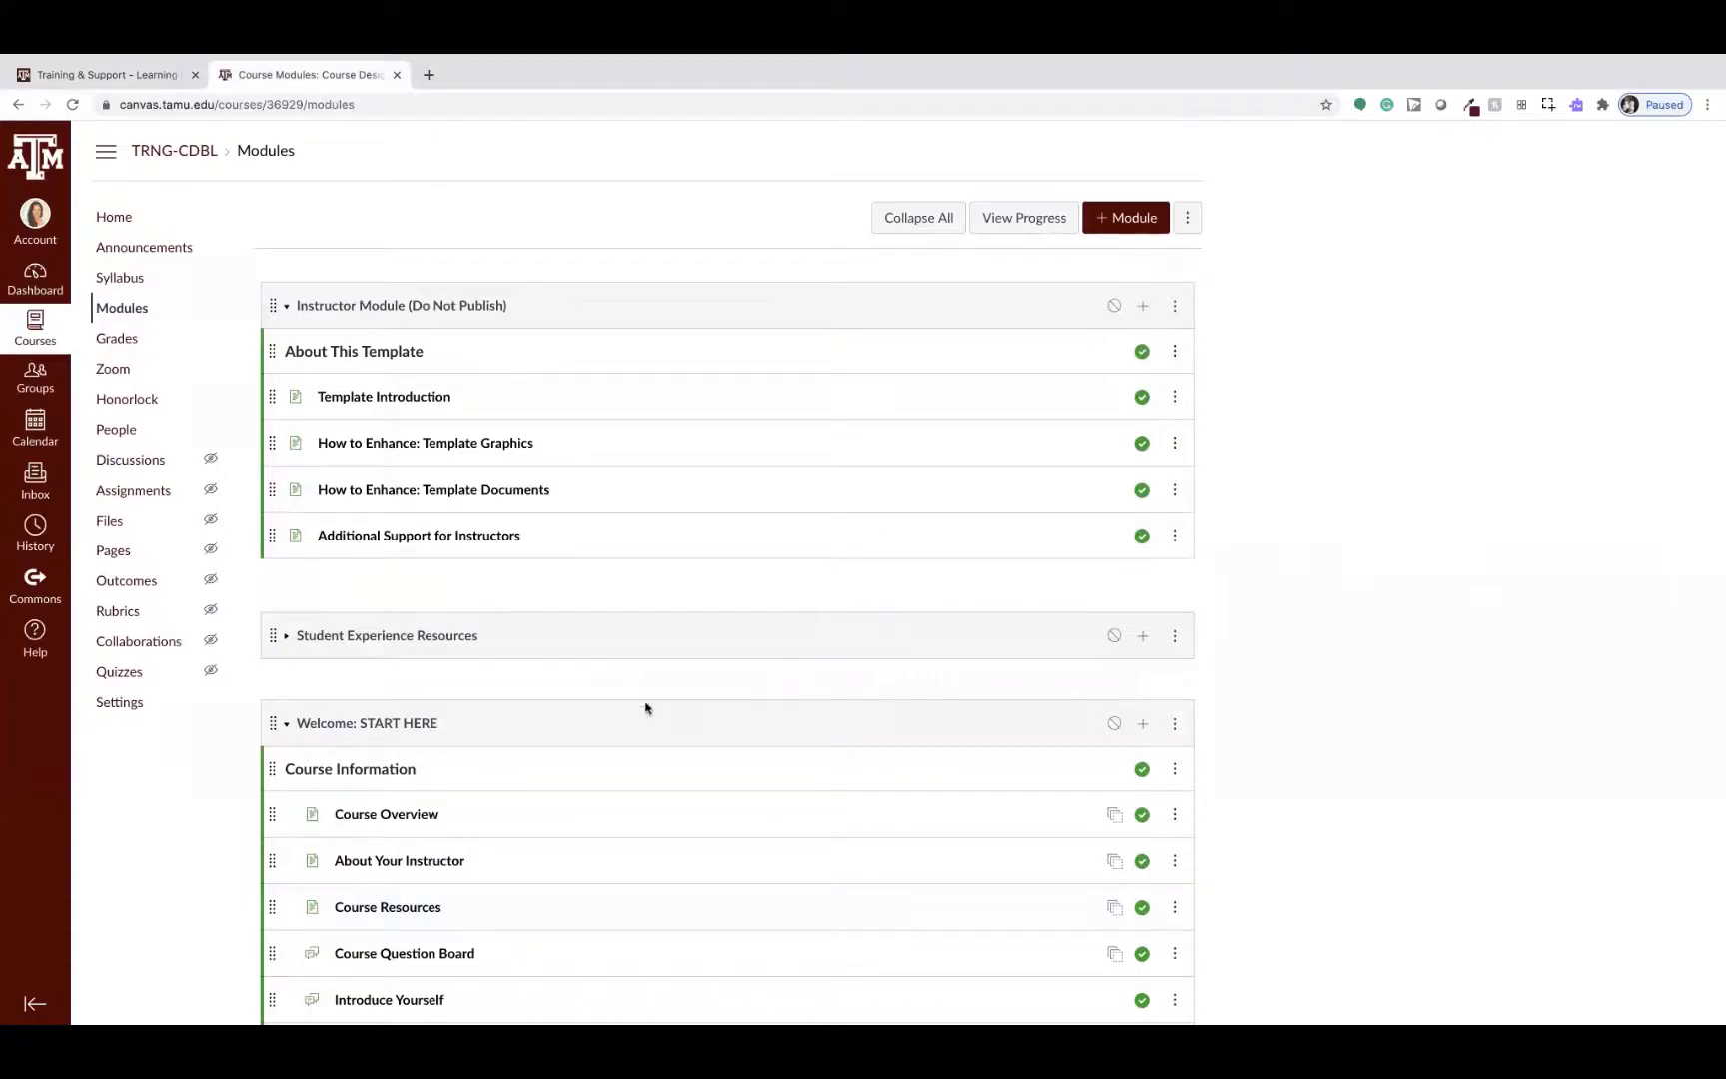
click(285, 730)
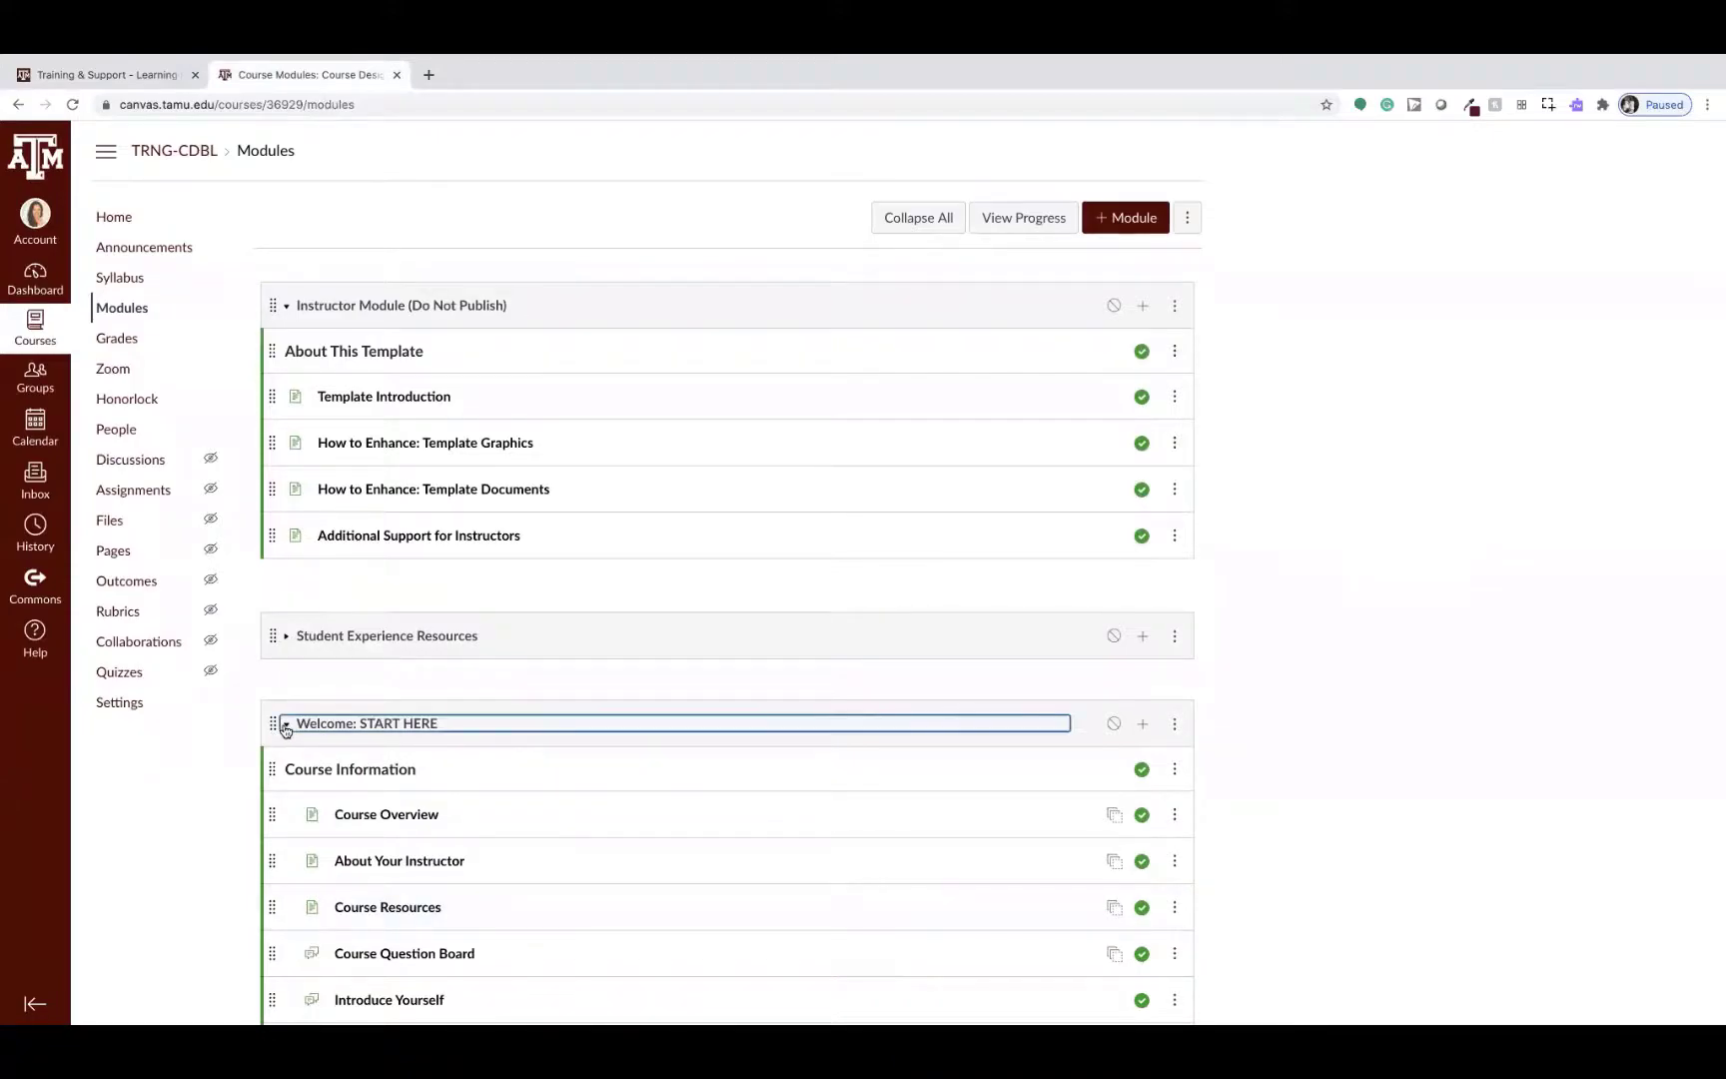
click(285, 729)
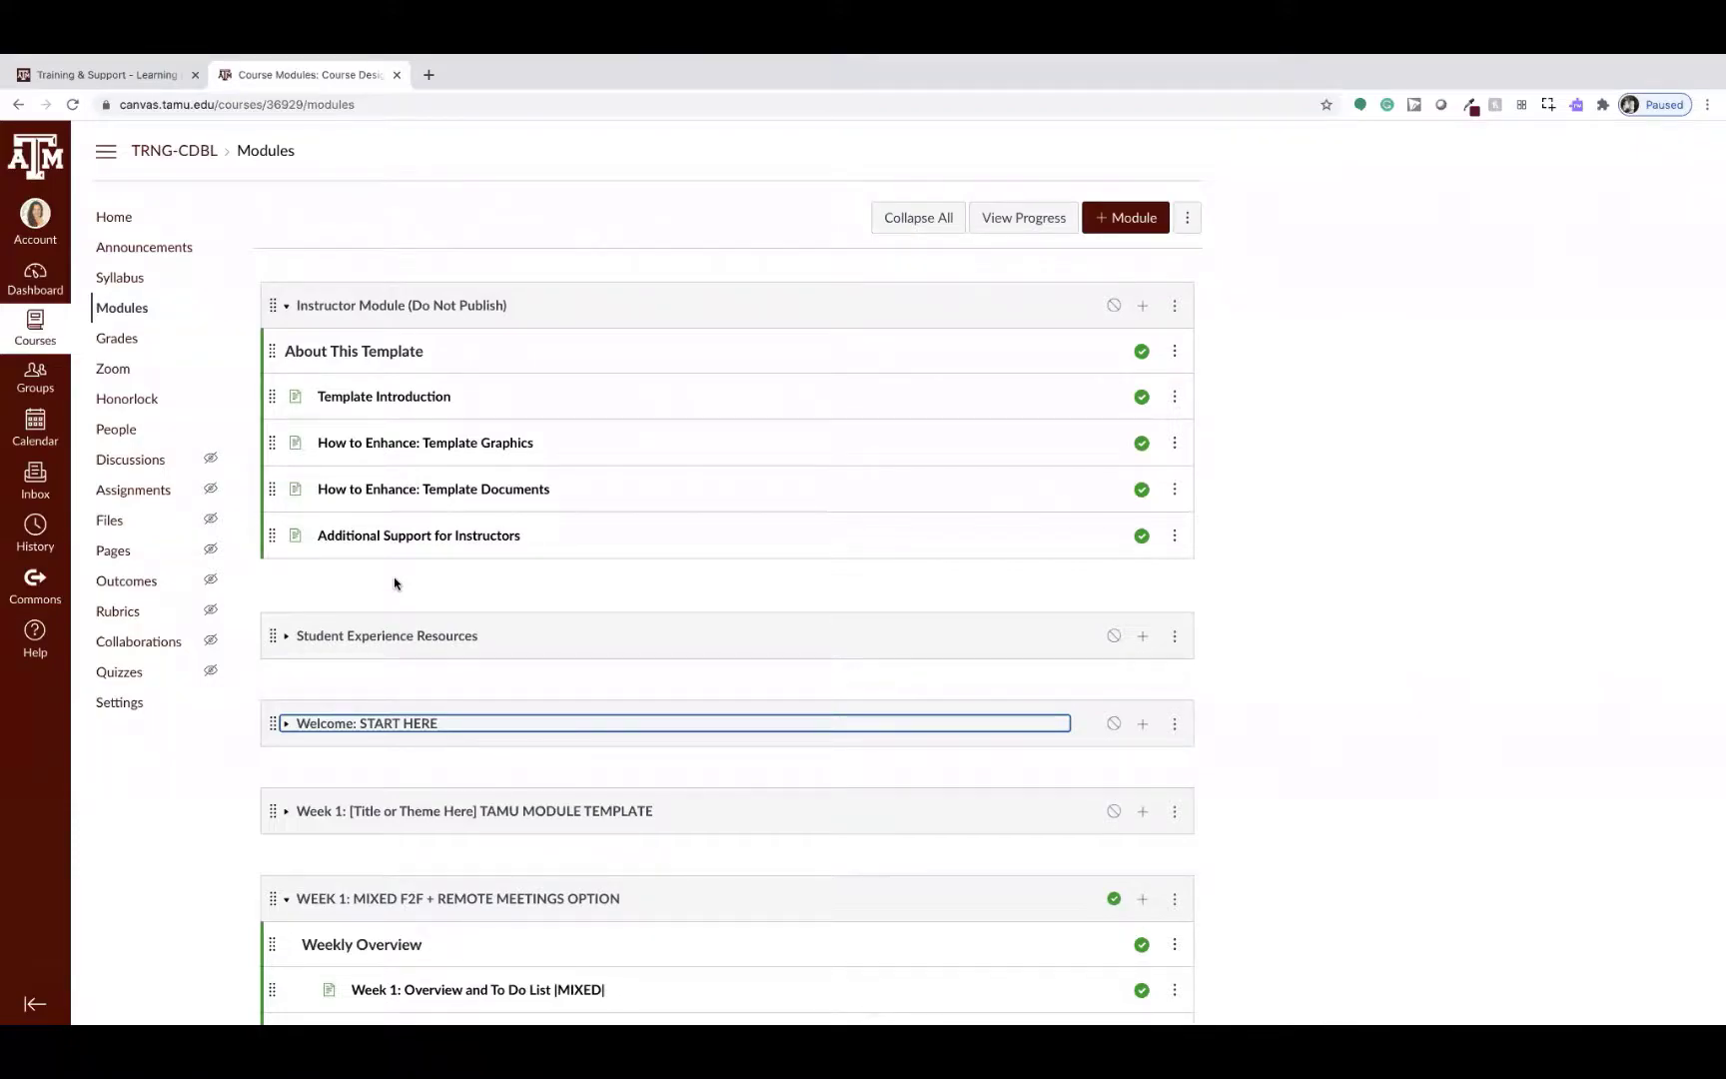
Open the Template Introduction page in the Instructor Module and read through its customization, navigation, settings and course card sections.
click(407, 402)
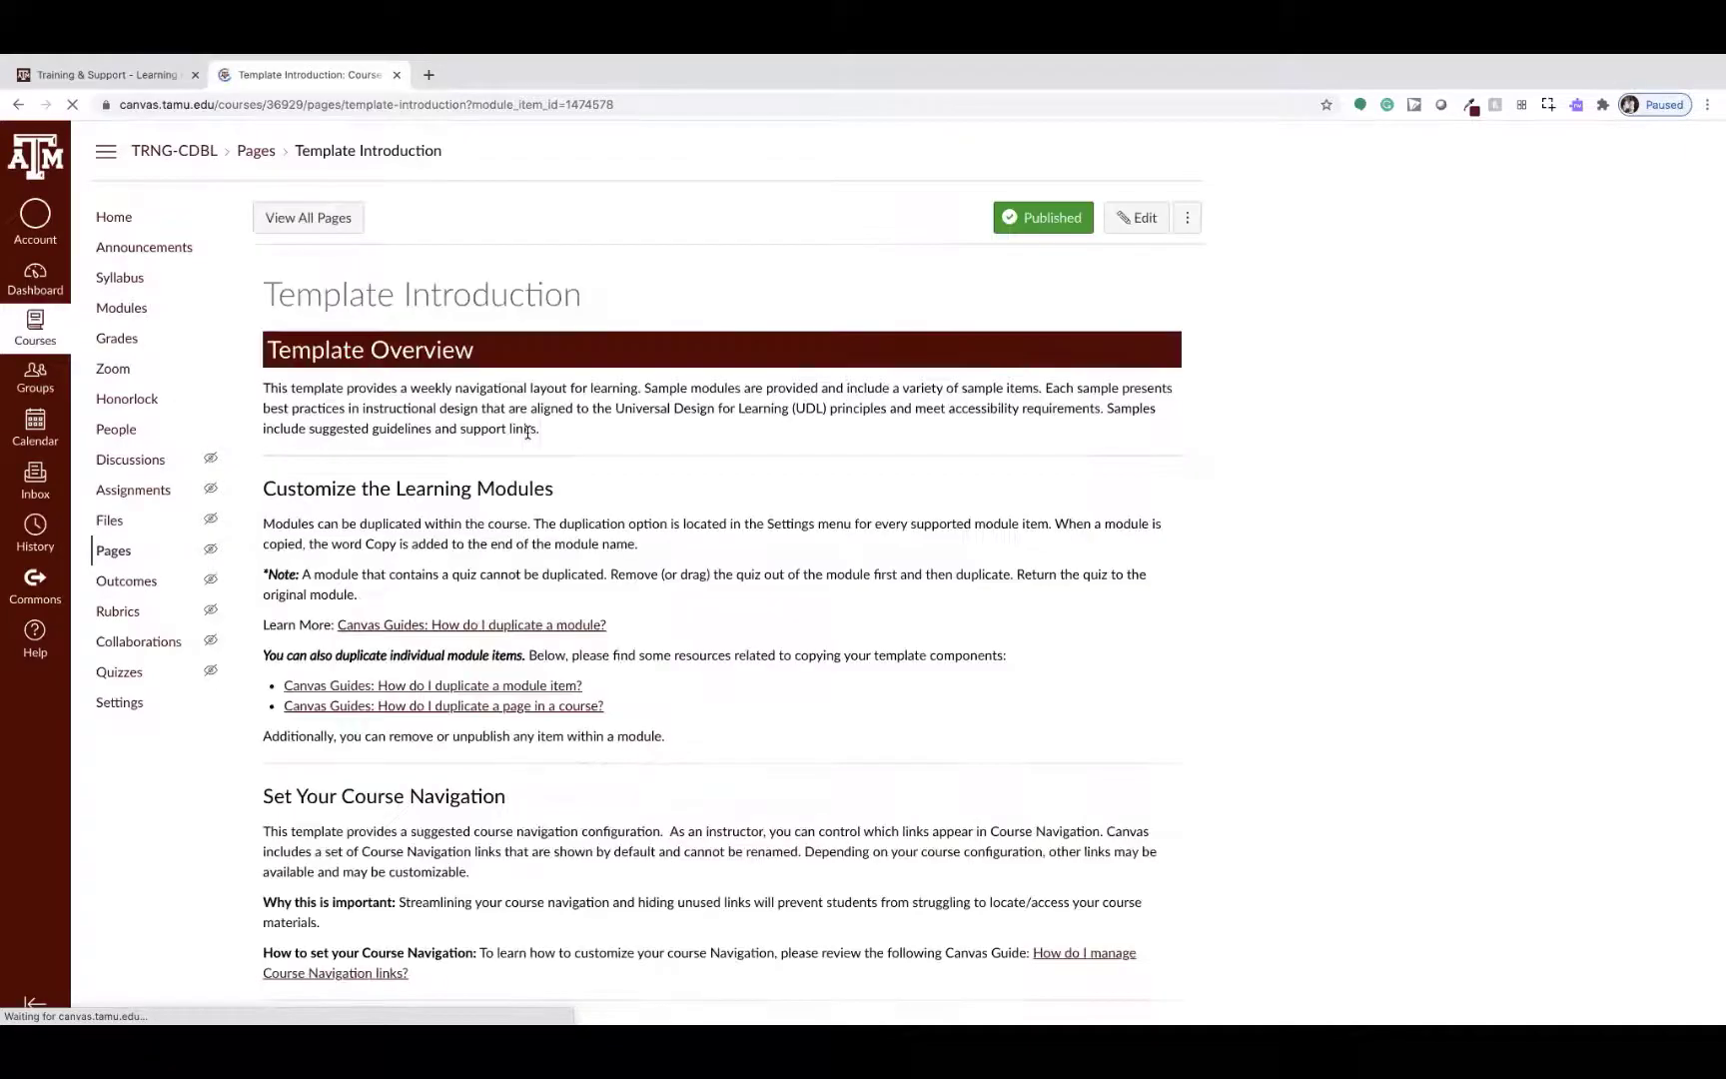
scroll(528, 432, down, 2)
scroll(528, 432, down, 2)
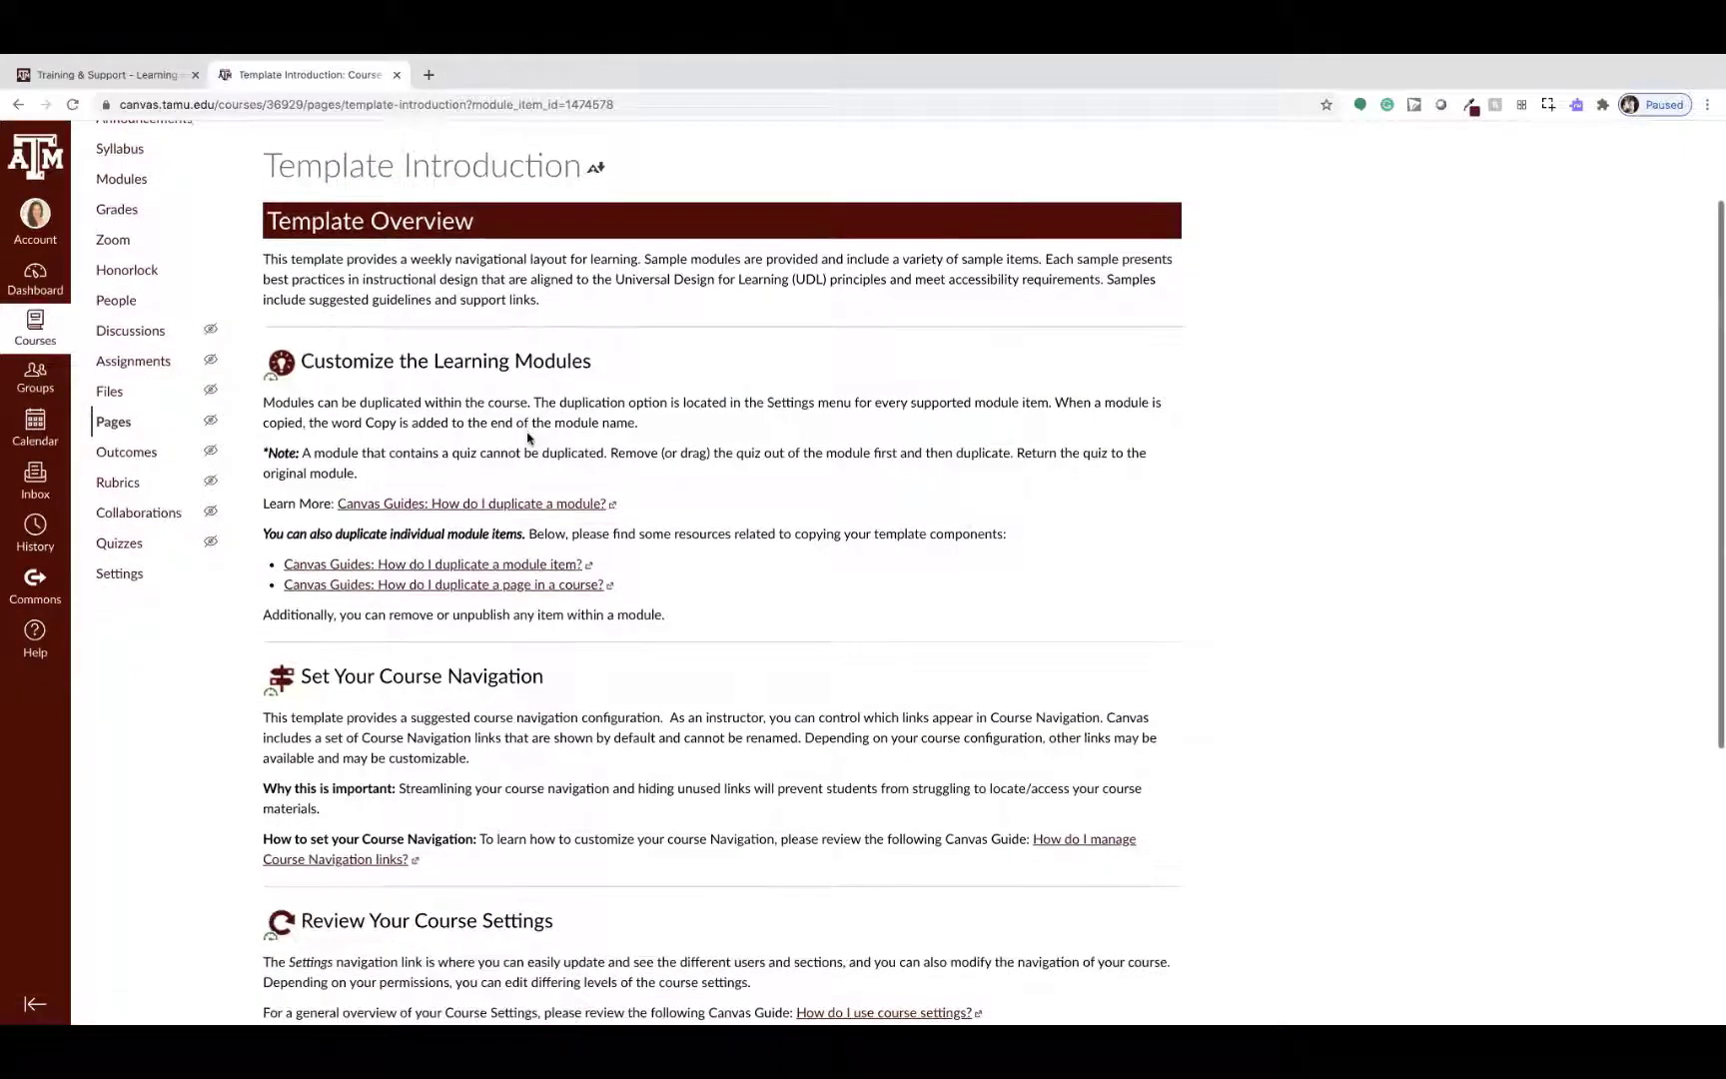
scroll(527, 432, down, 3)
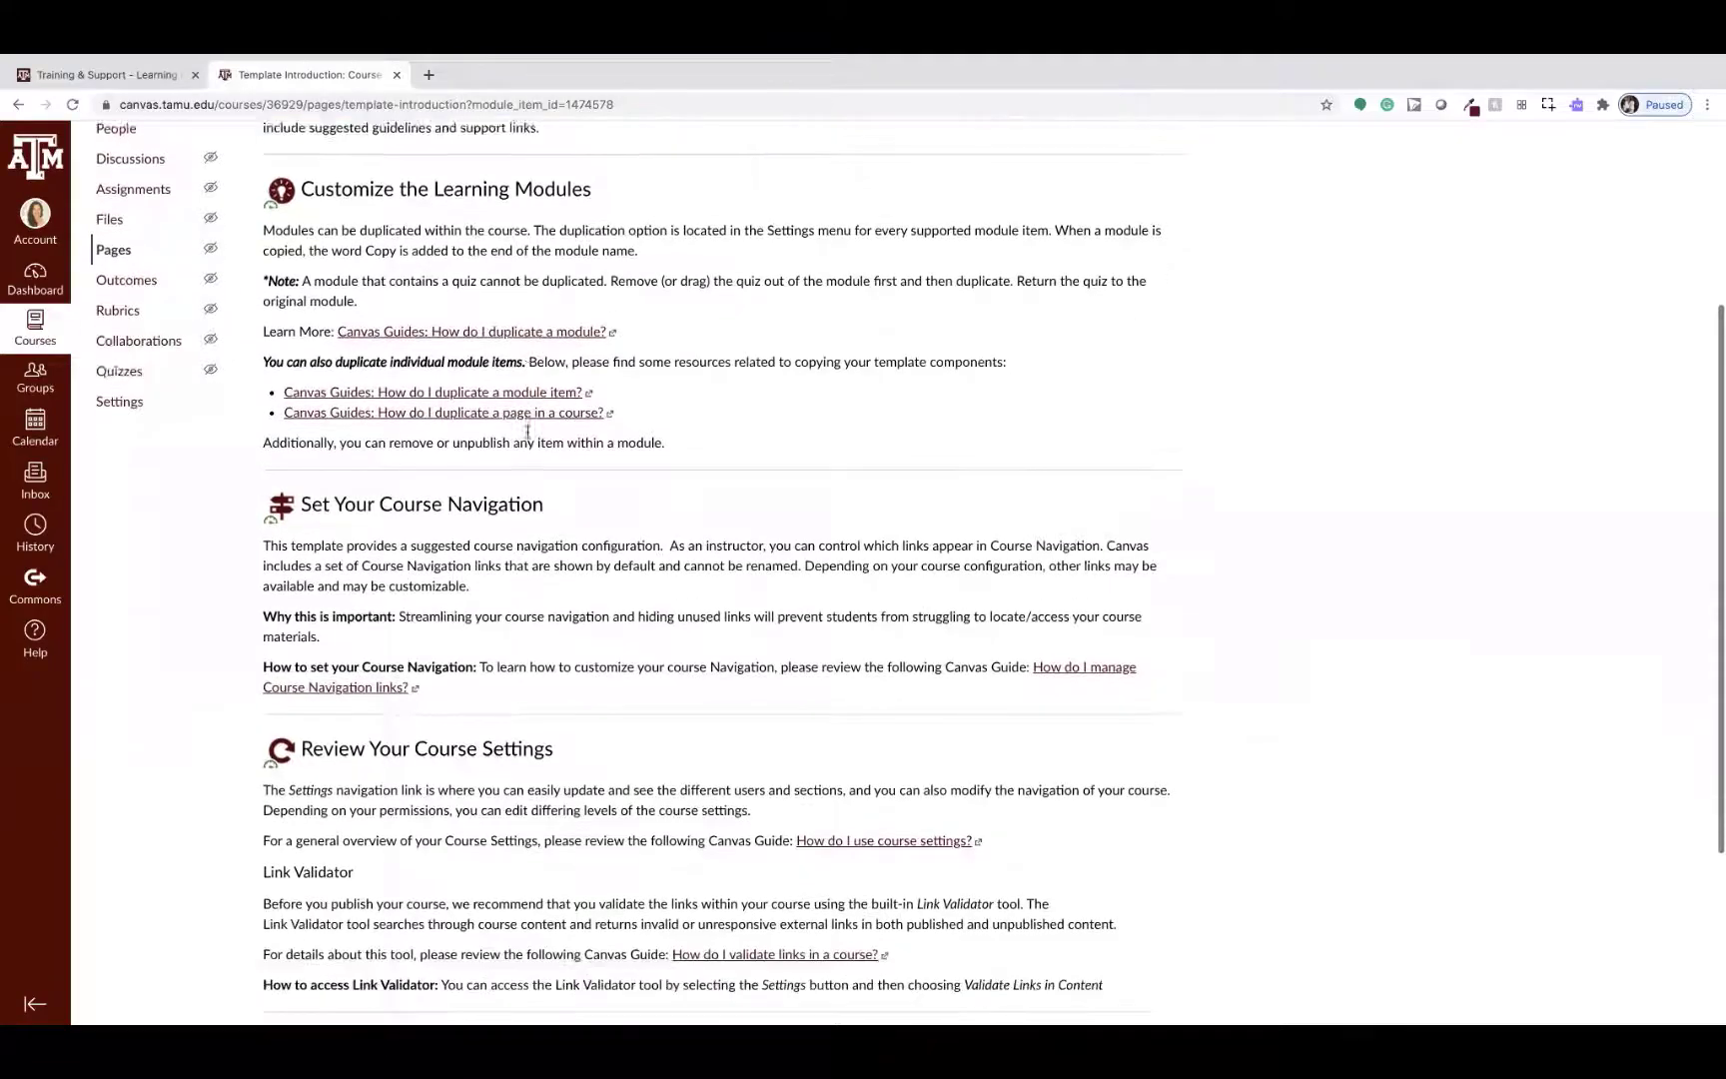
scroll(528, 432, down, 3)
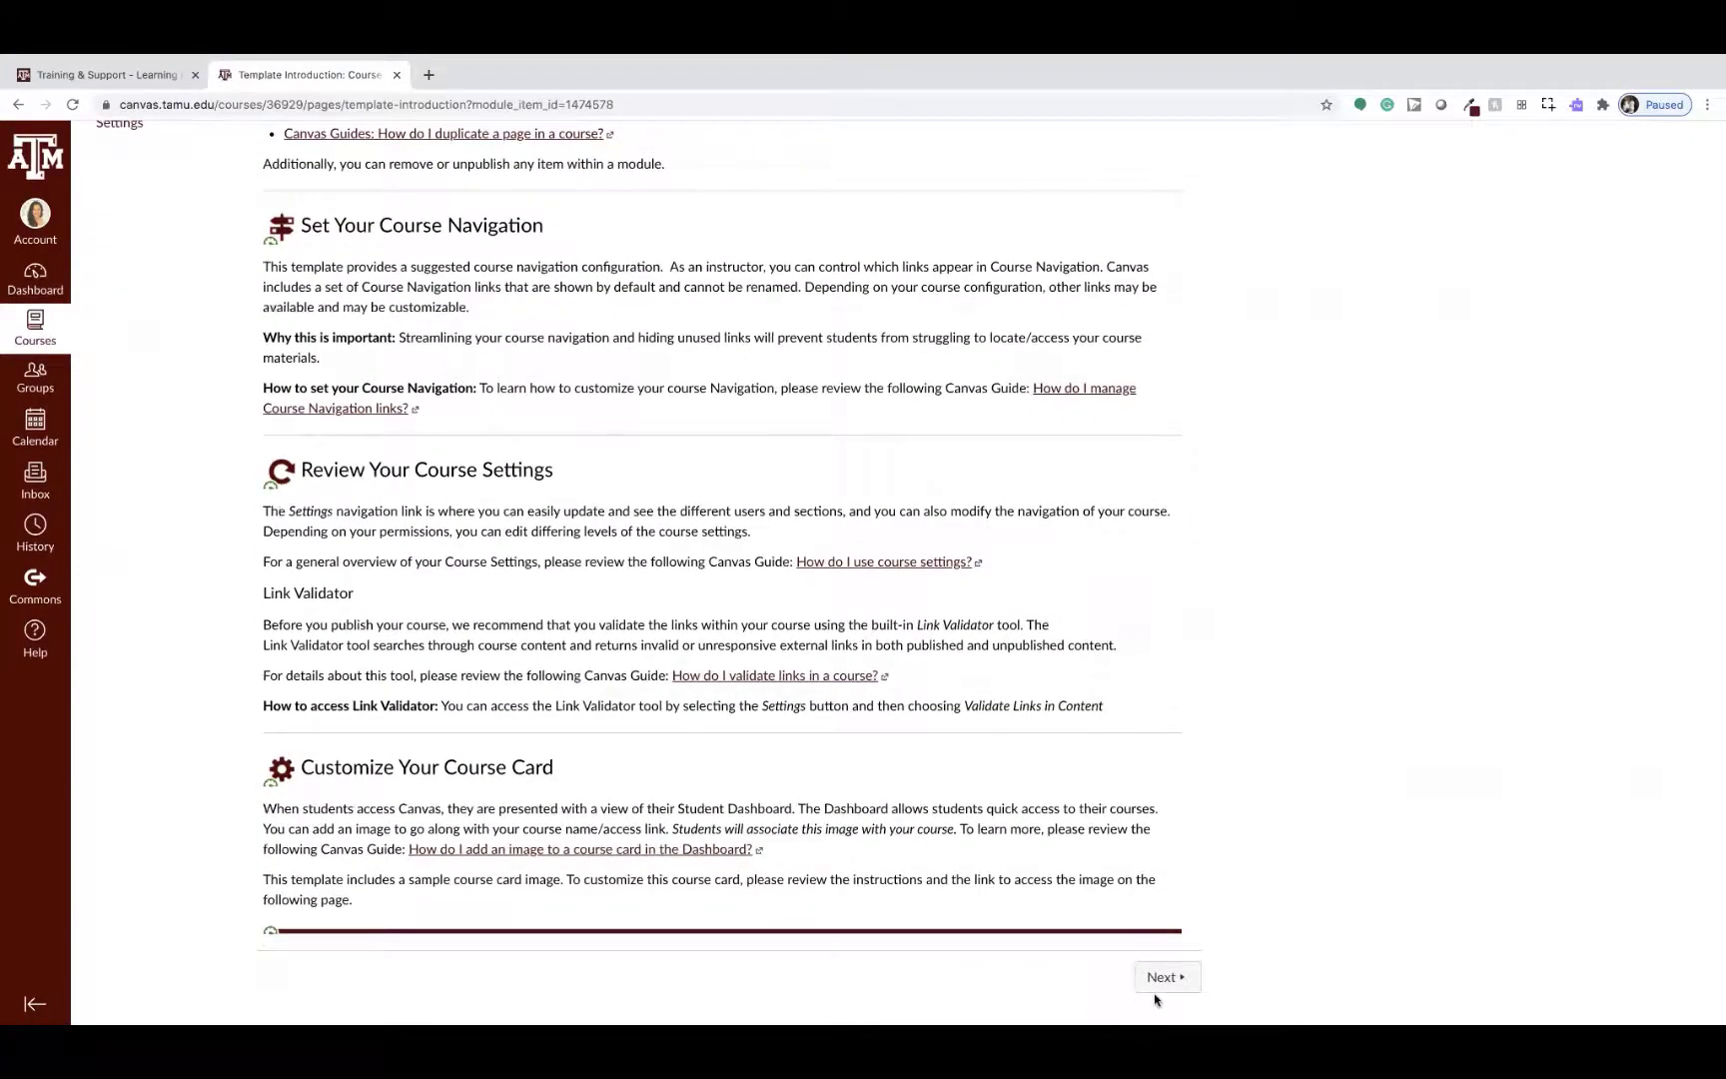
Go on to How to Enhance: Template Graphics and review its icons, buttons, dividers, course card image and homepage button links.
click(1159, 979)
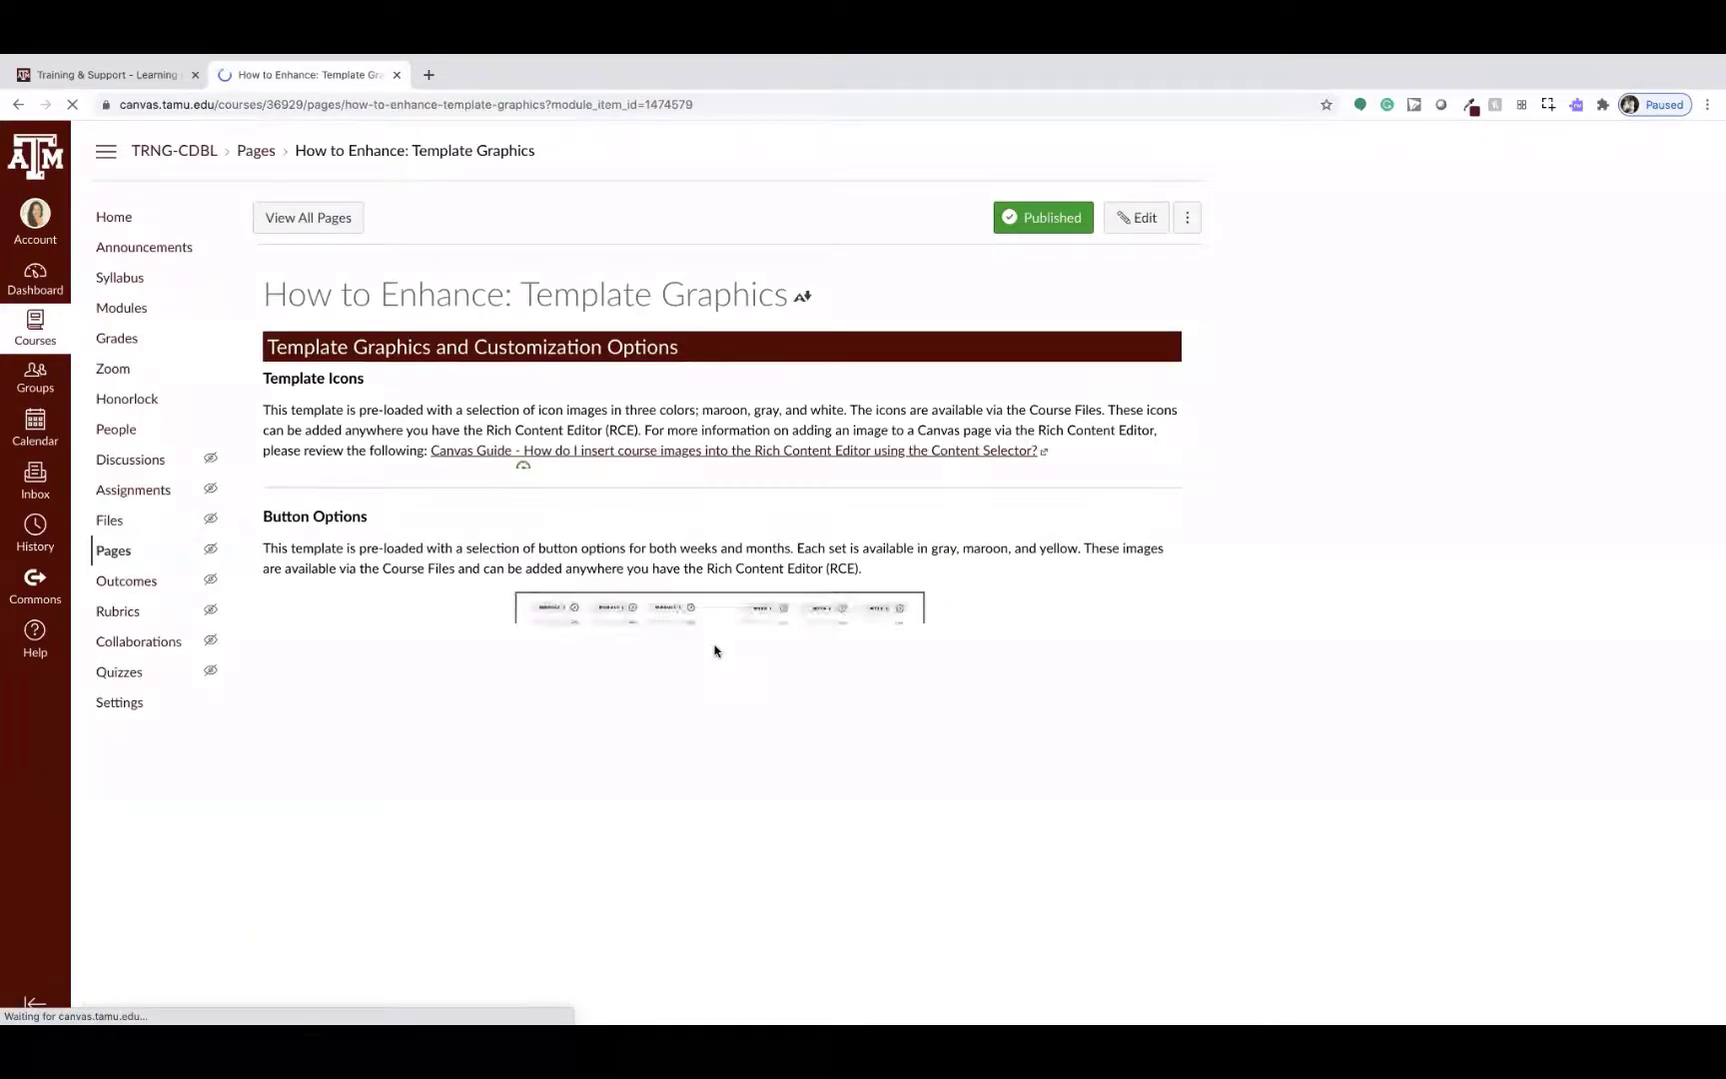
scroll(663, 644, down, 4)
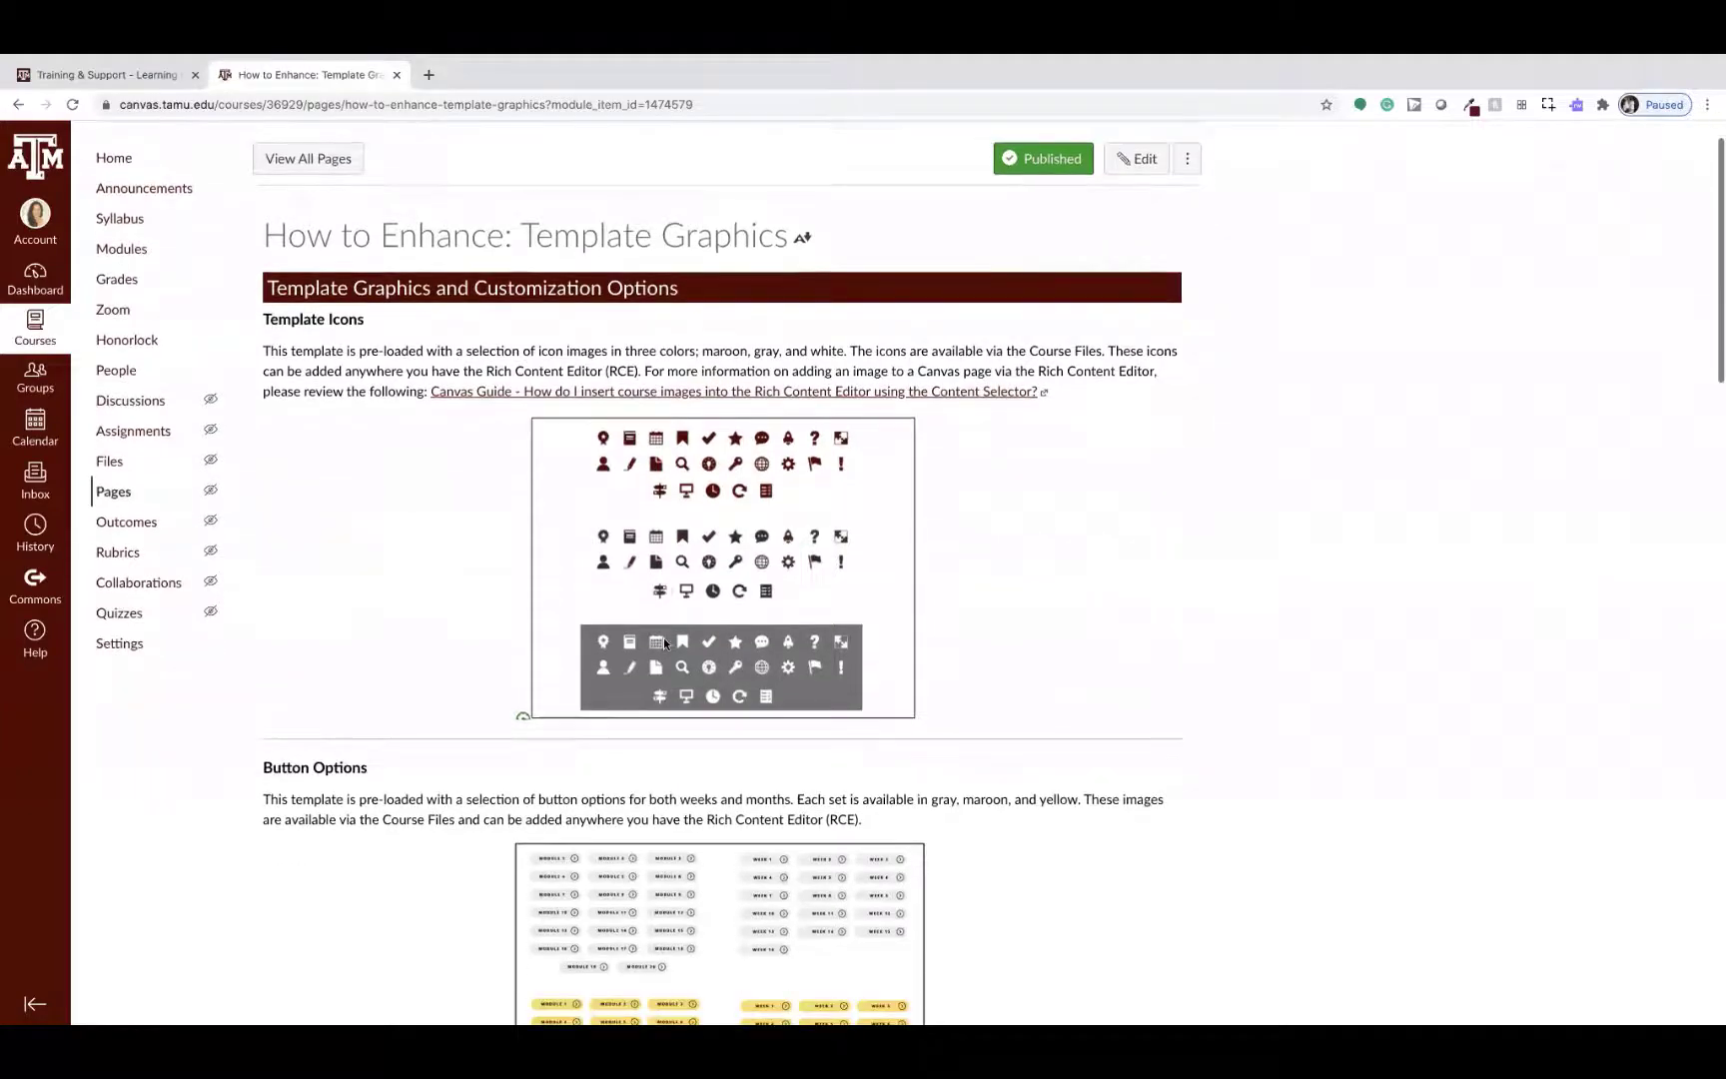
scroll(664, 646, down, 4)
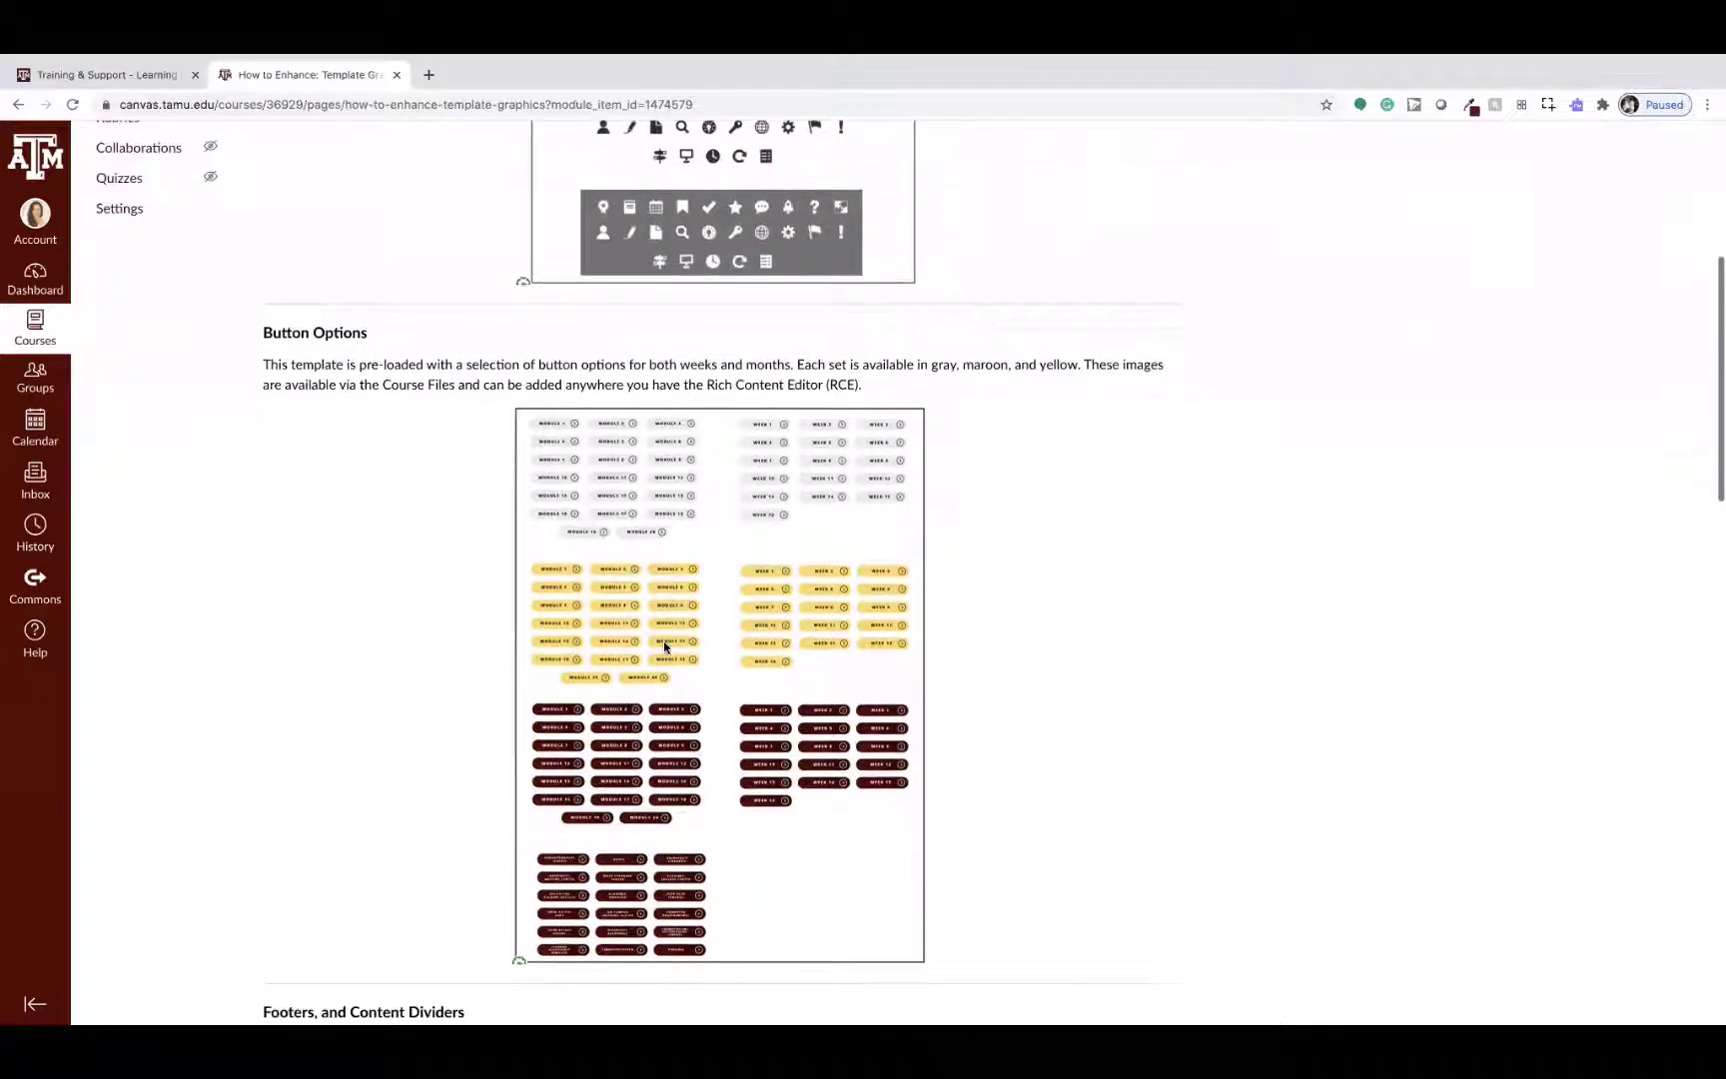
scroll(665, 646, down, 3)
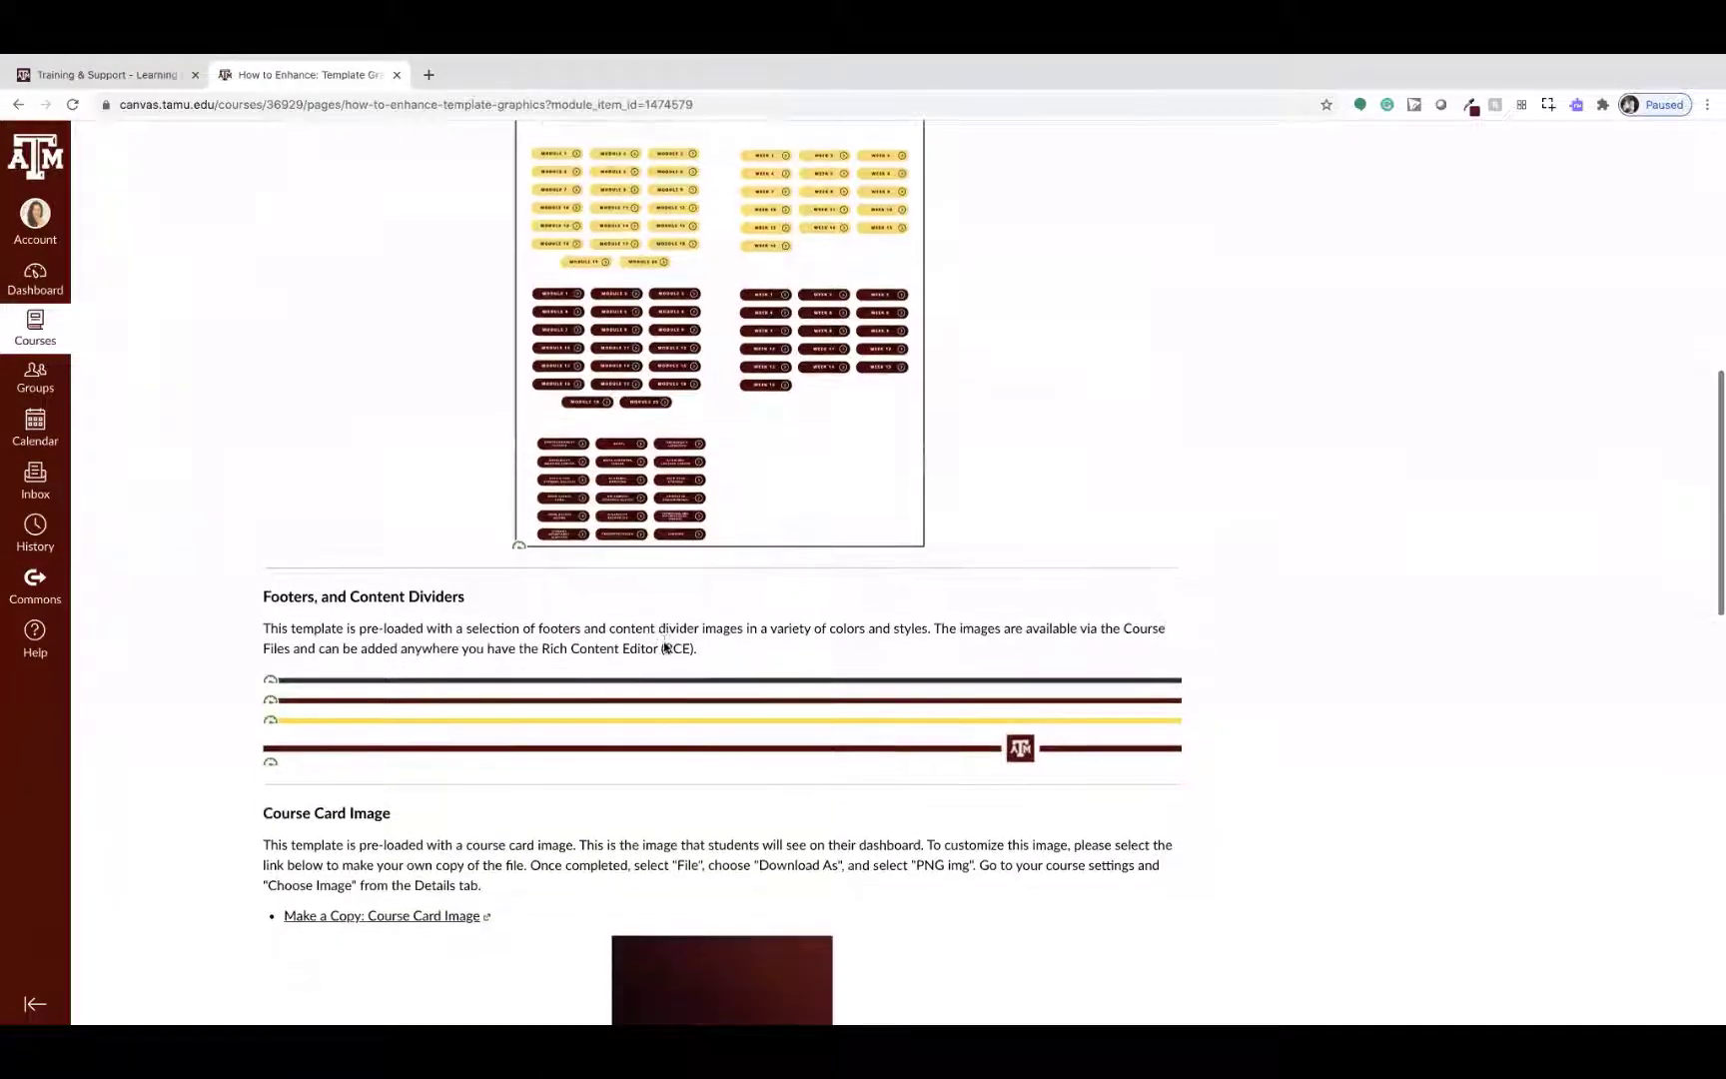
scroll(665, 647, down, 4)
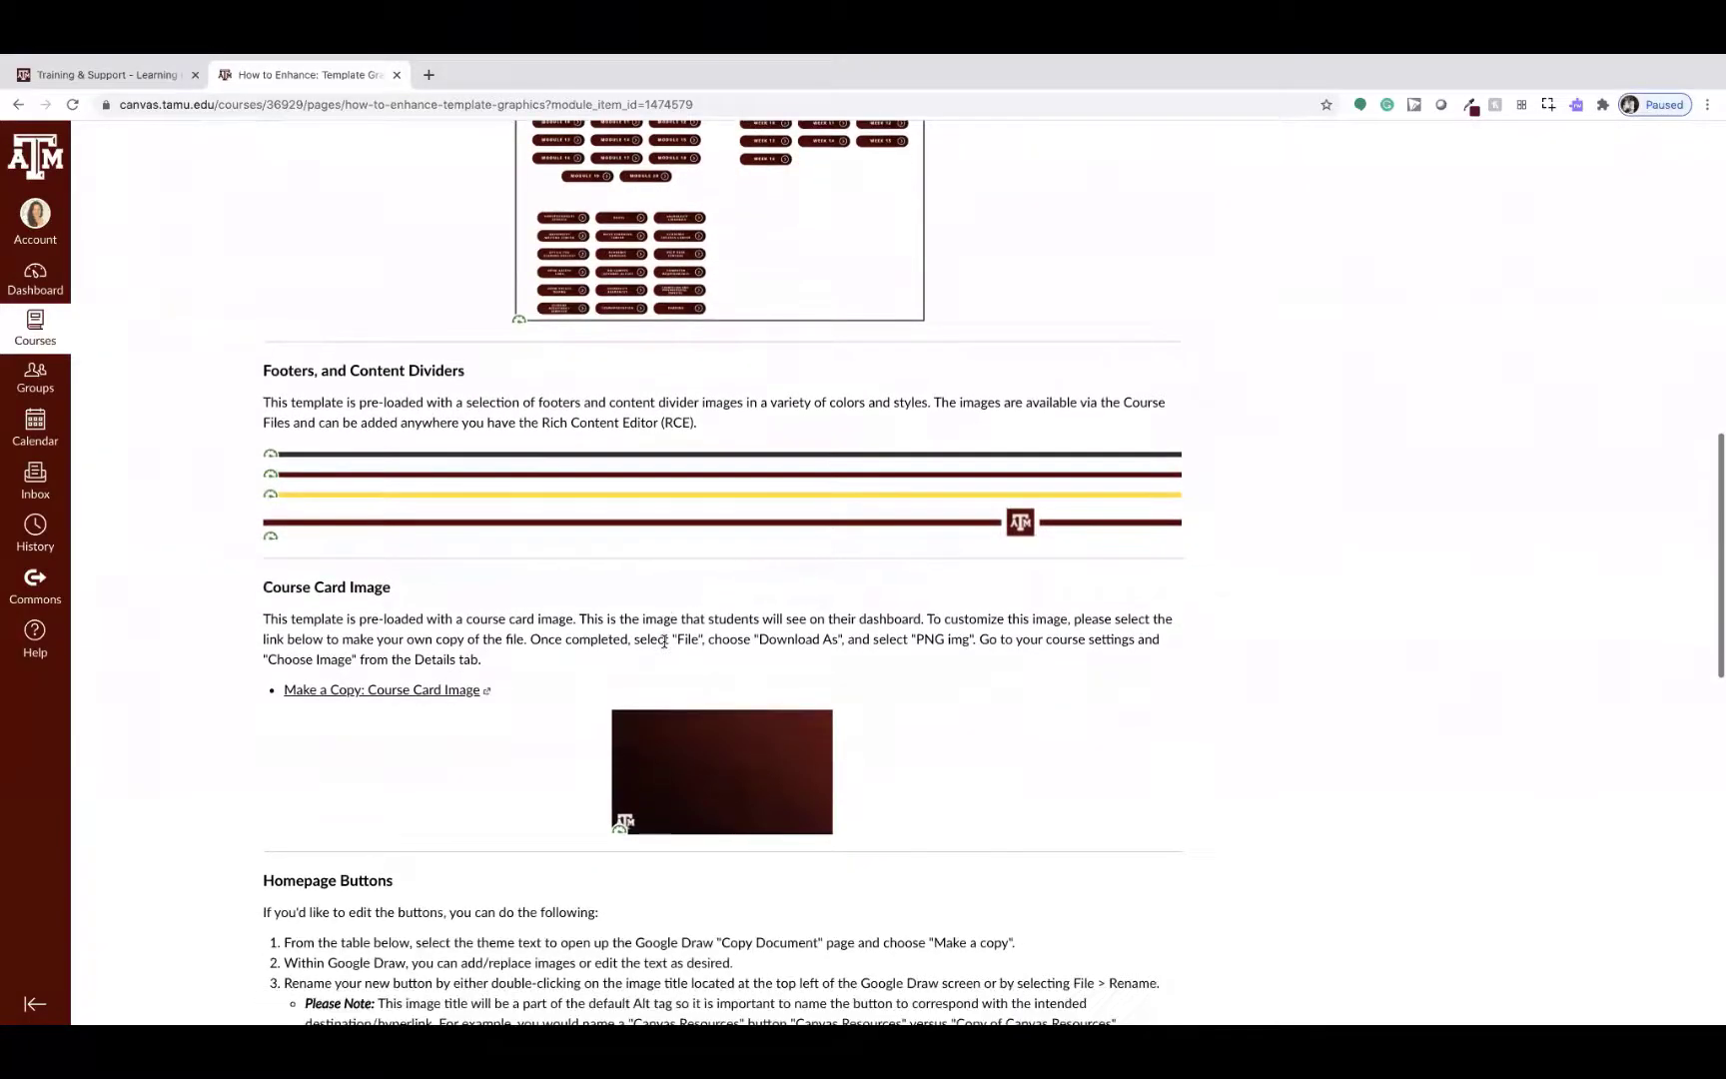
scroll(752, 638, down, 2)
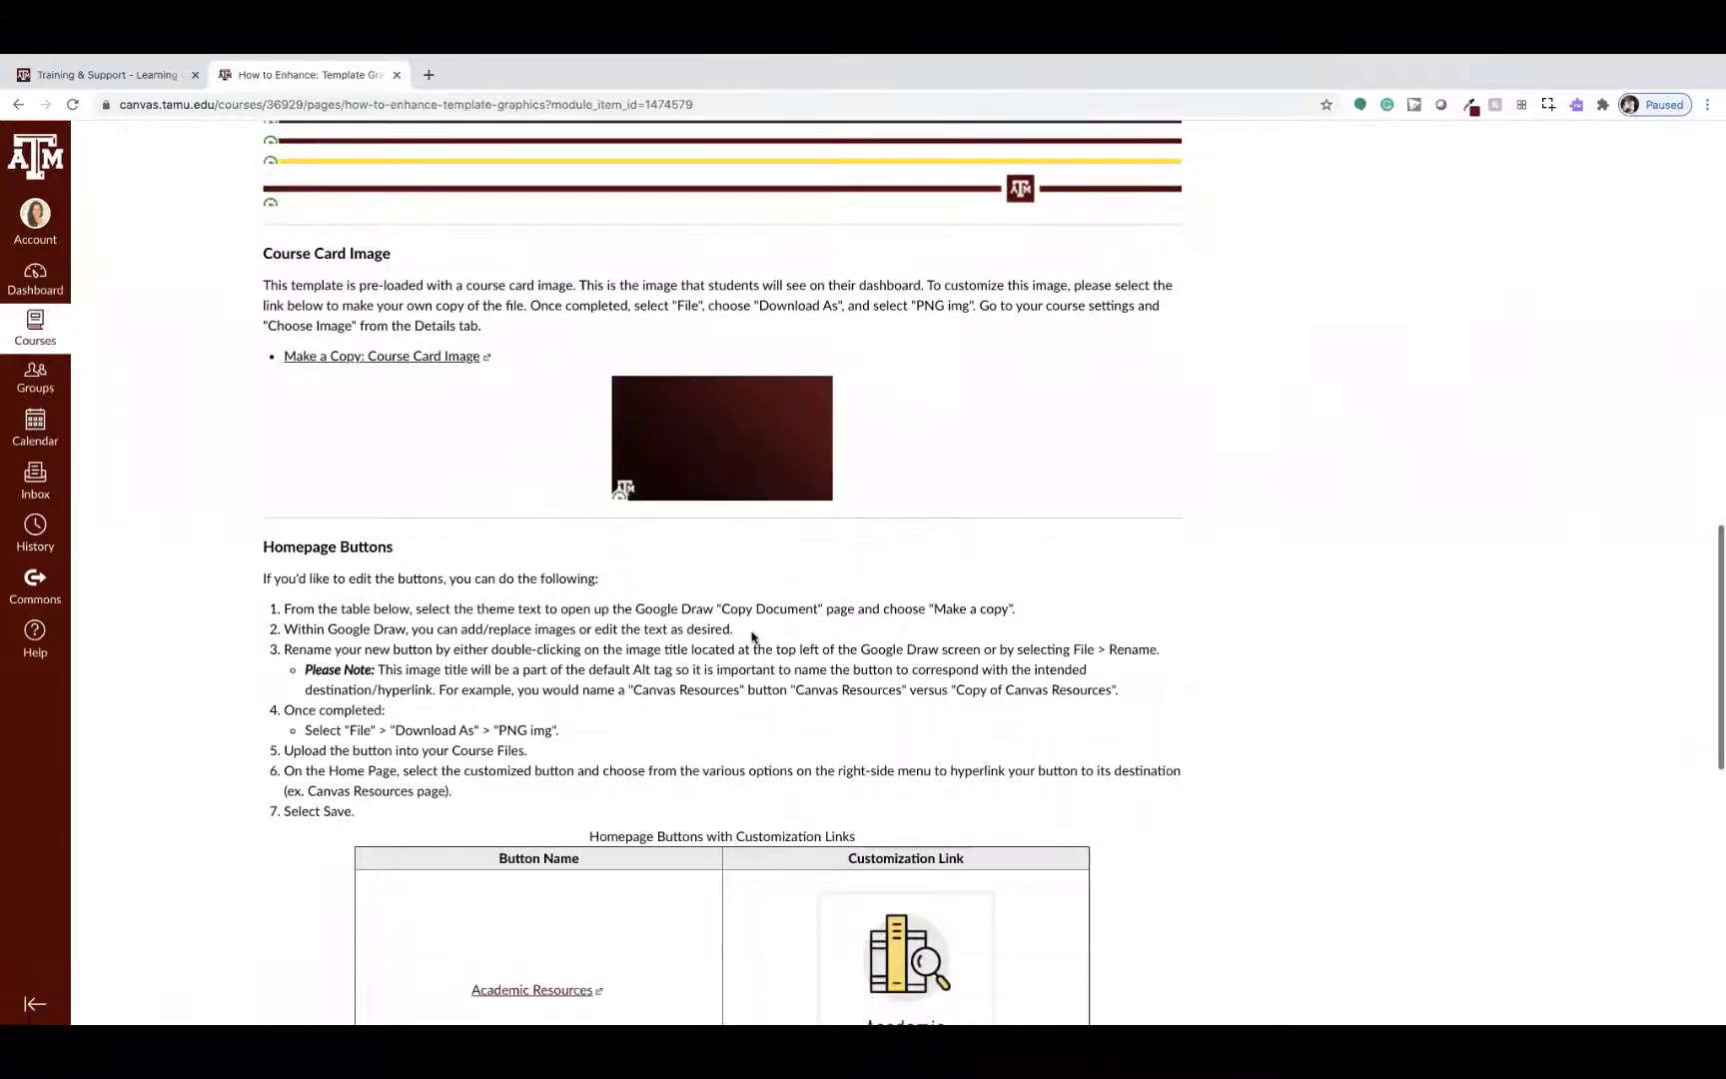
scroll(752, 637, down, 5)
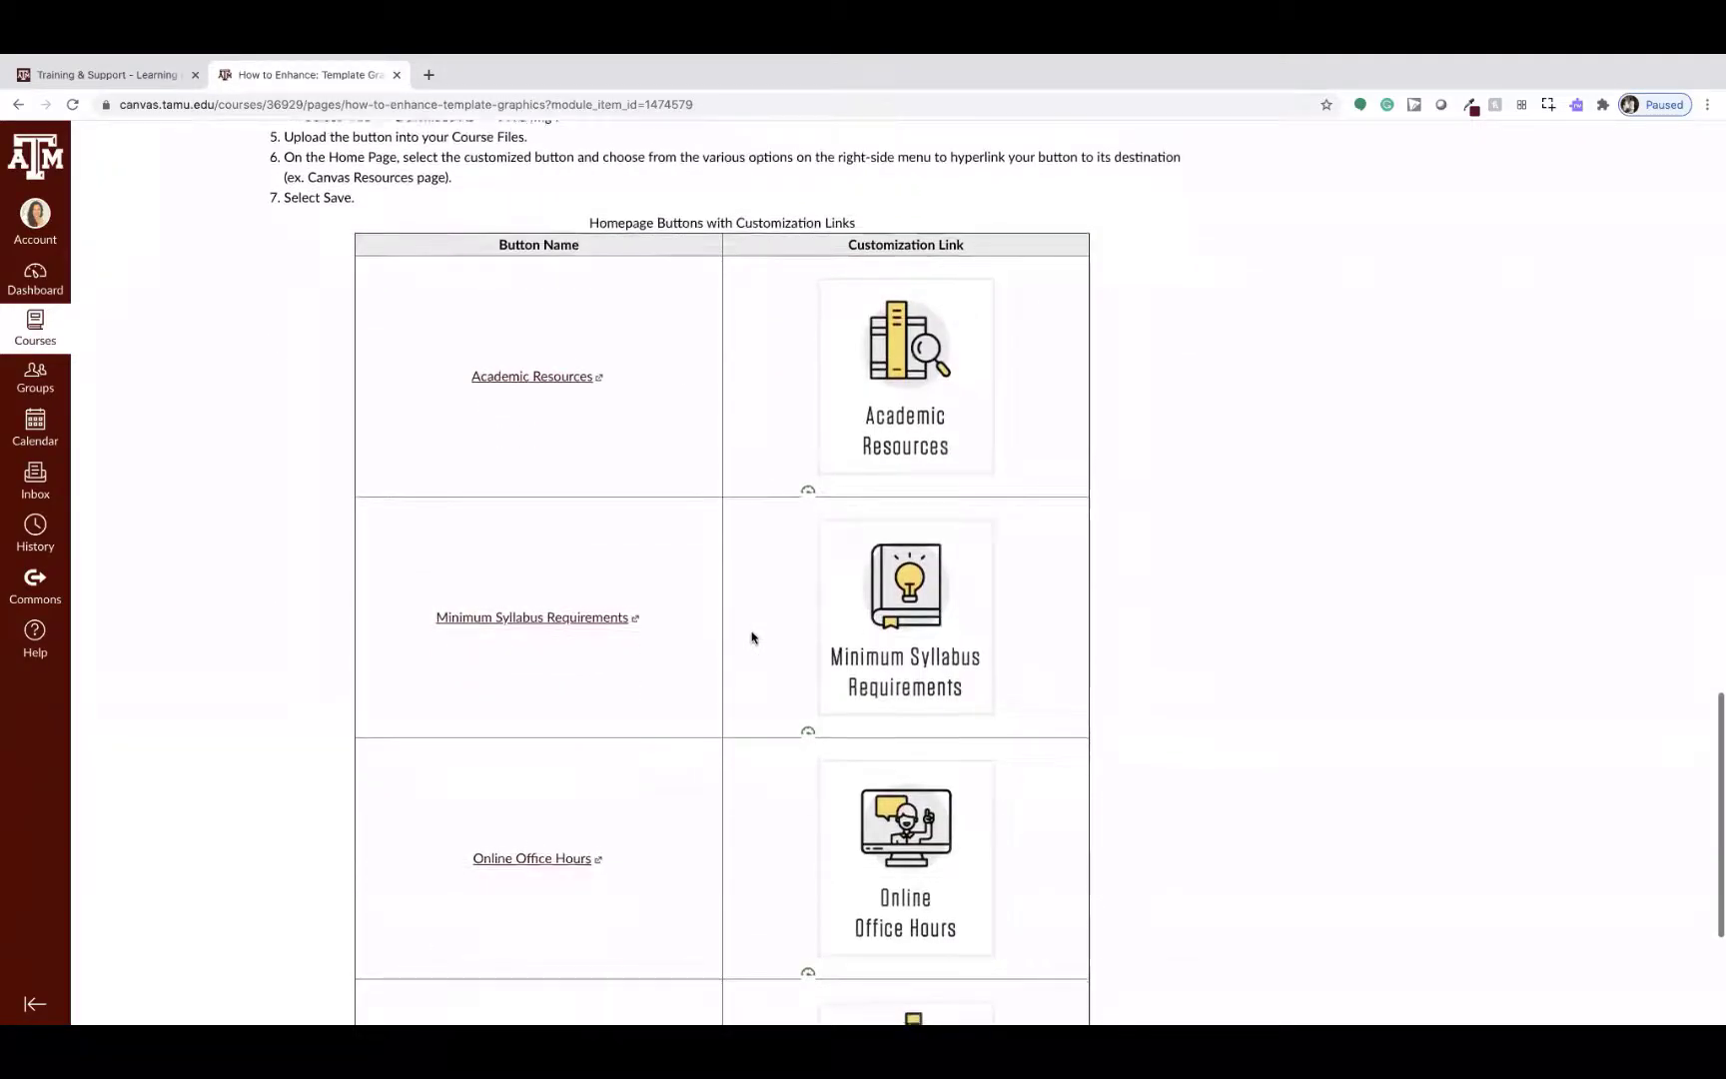
scroll(753, 637, down, 3)
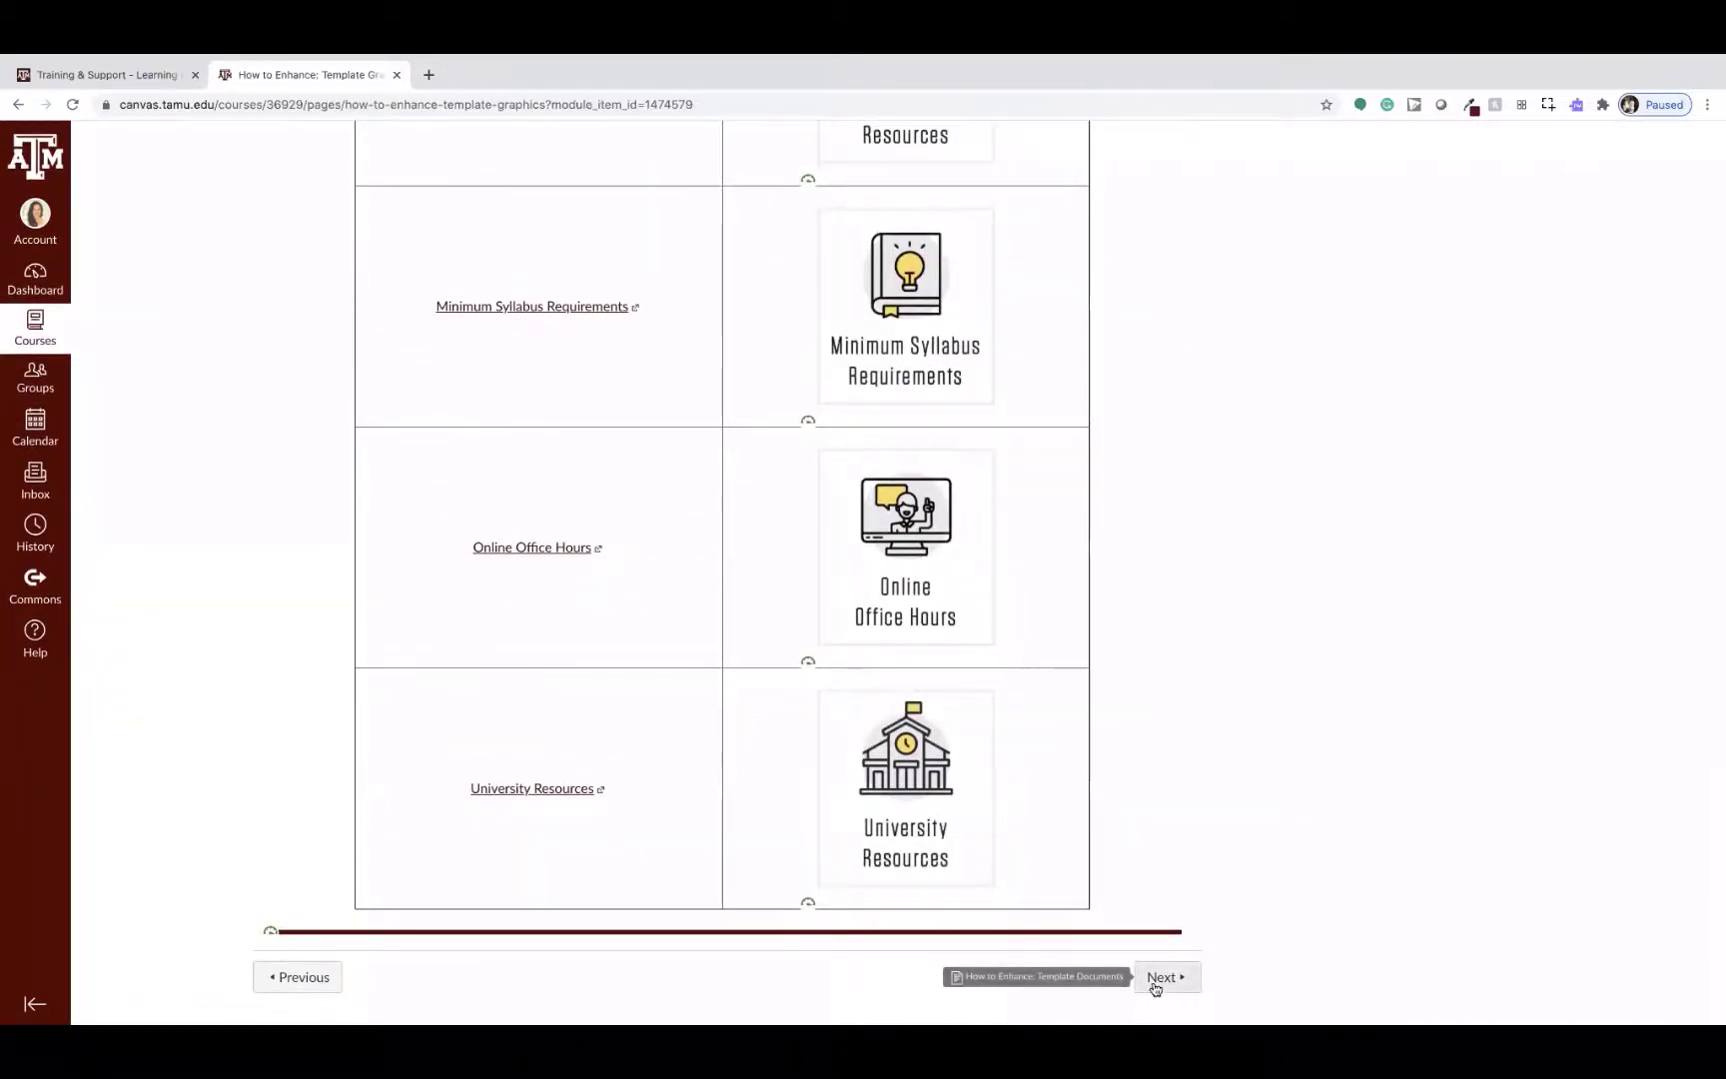
Review the How to Enhance: Template Documents page and go on to Additional Support for Instructors.
click(1159, 984)
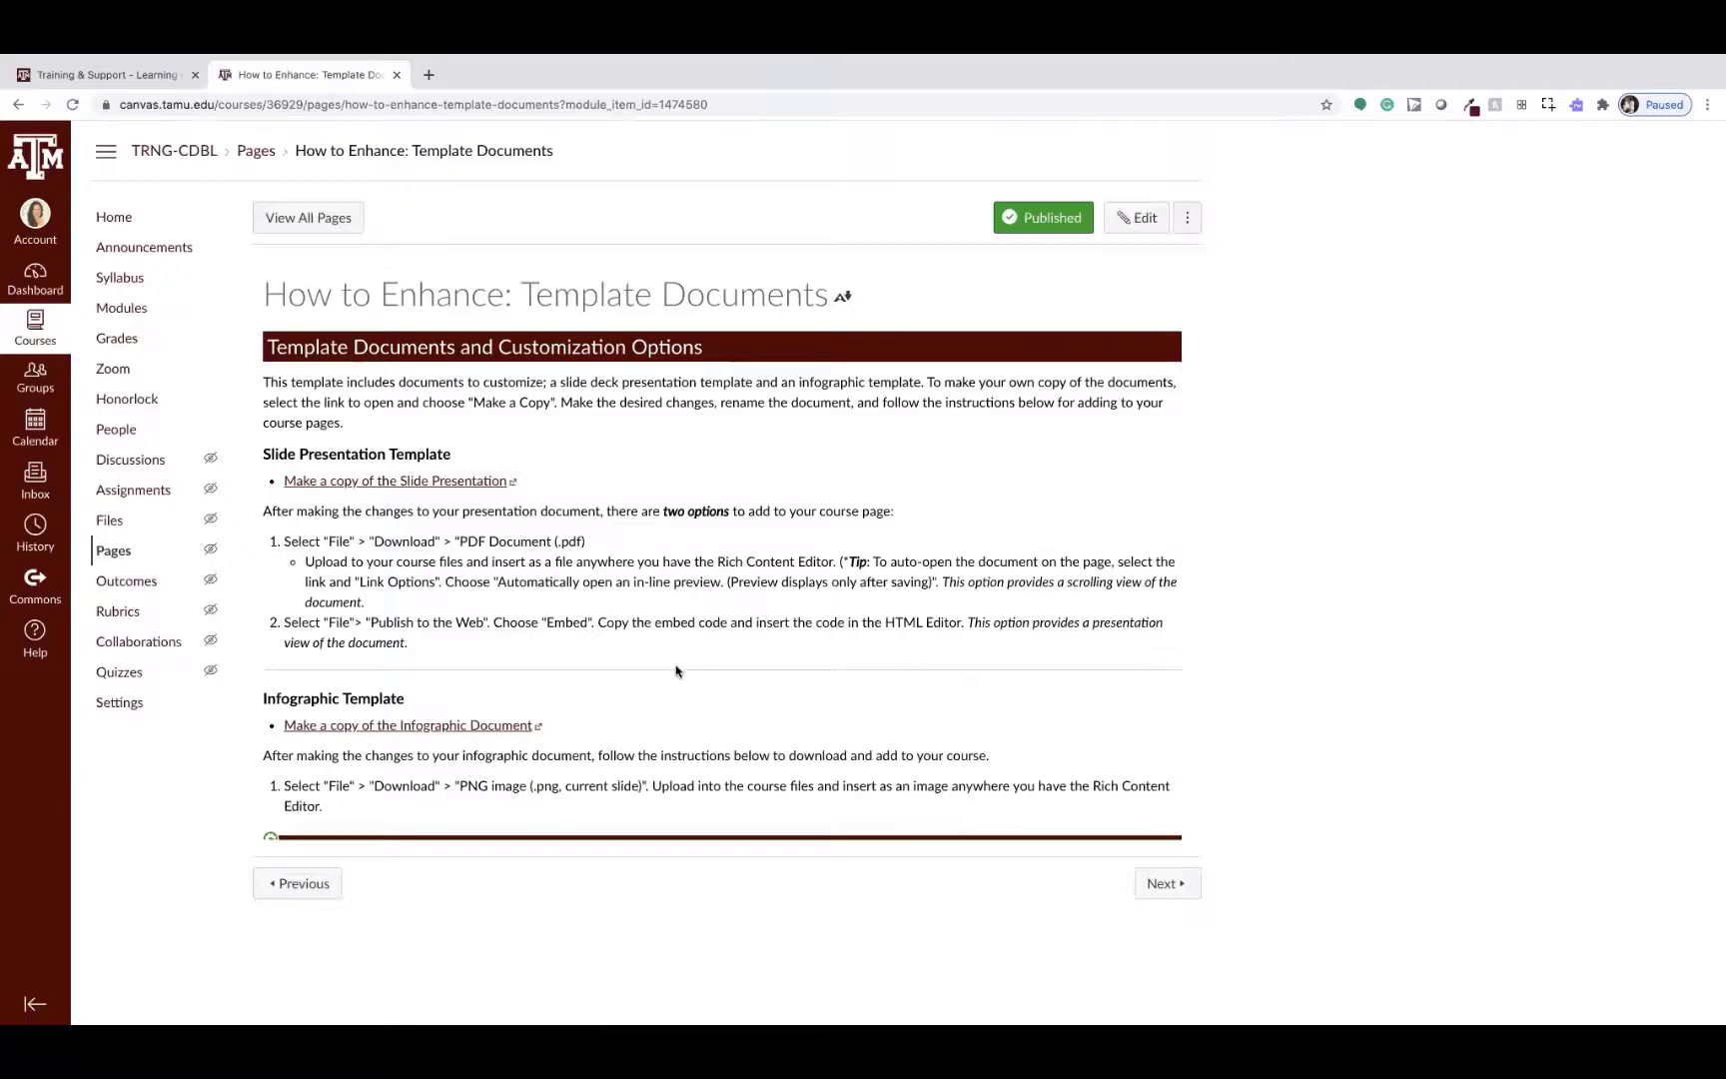
click(1162, 886)
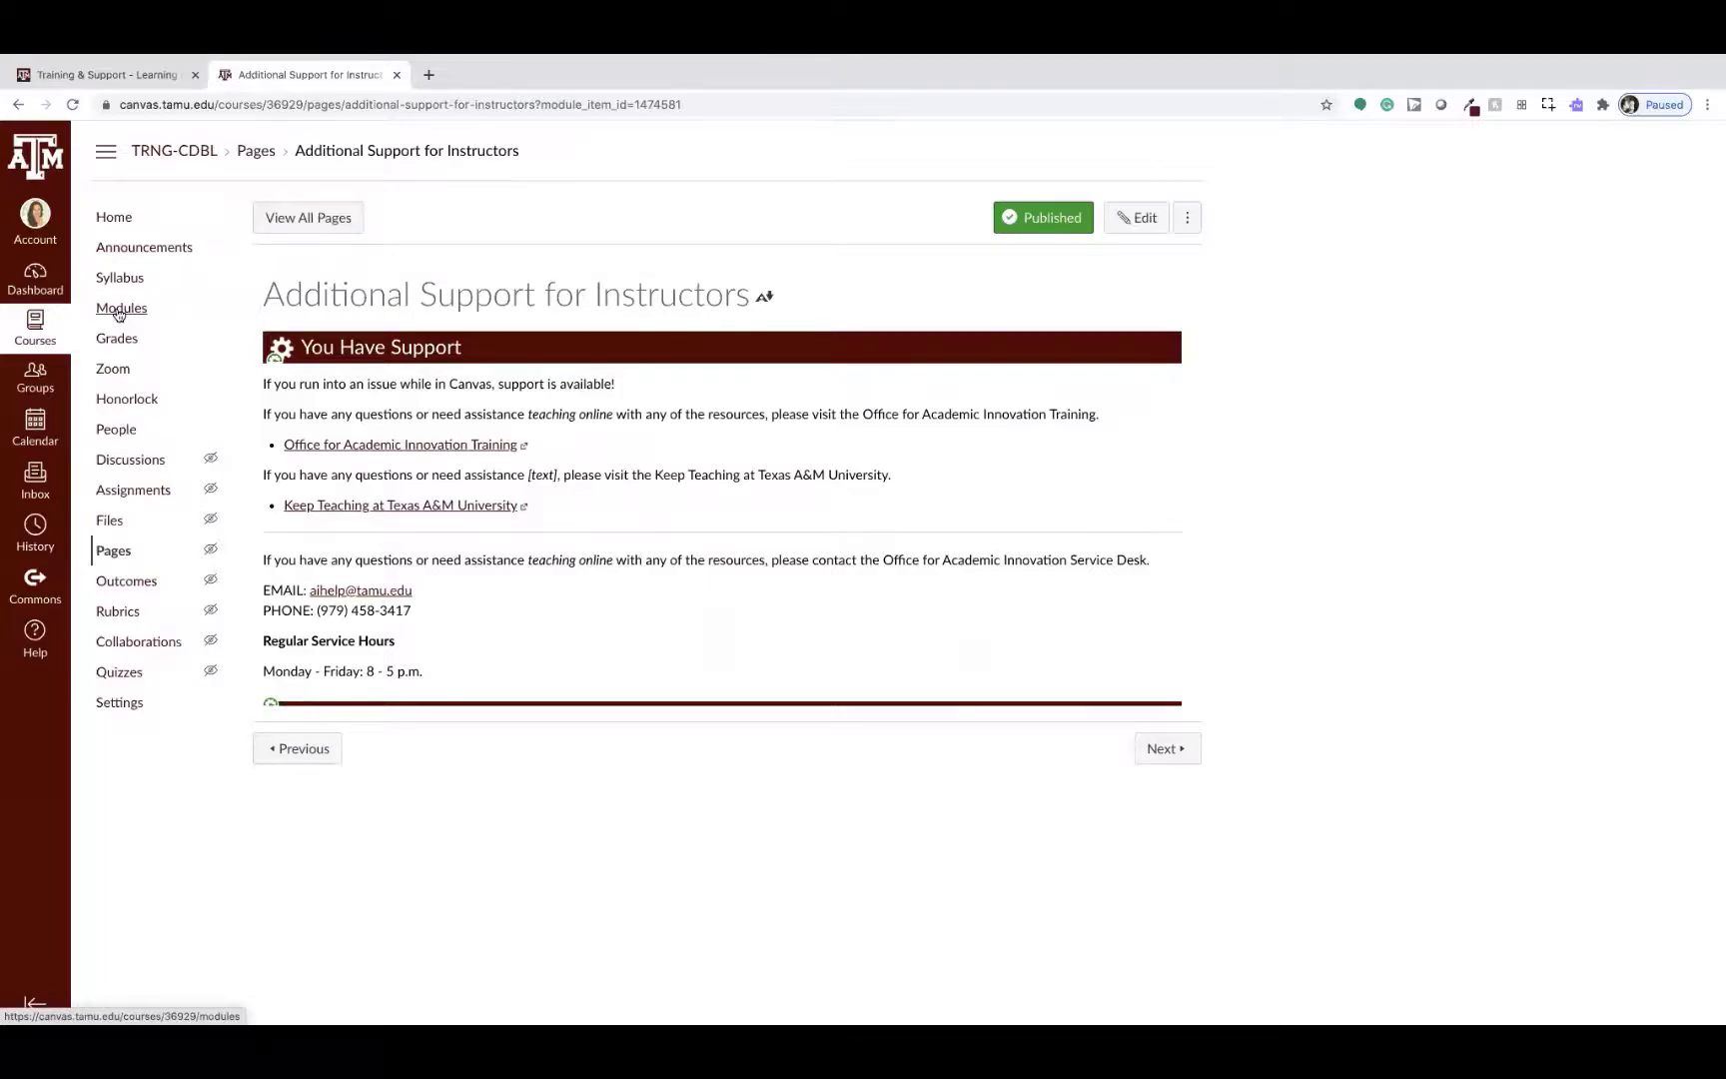
Return to the course's module list, collapse the Instructor Module and expand Student Experience Resources.
click(119, 313)
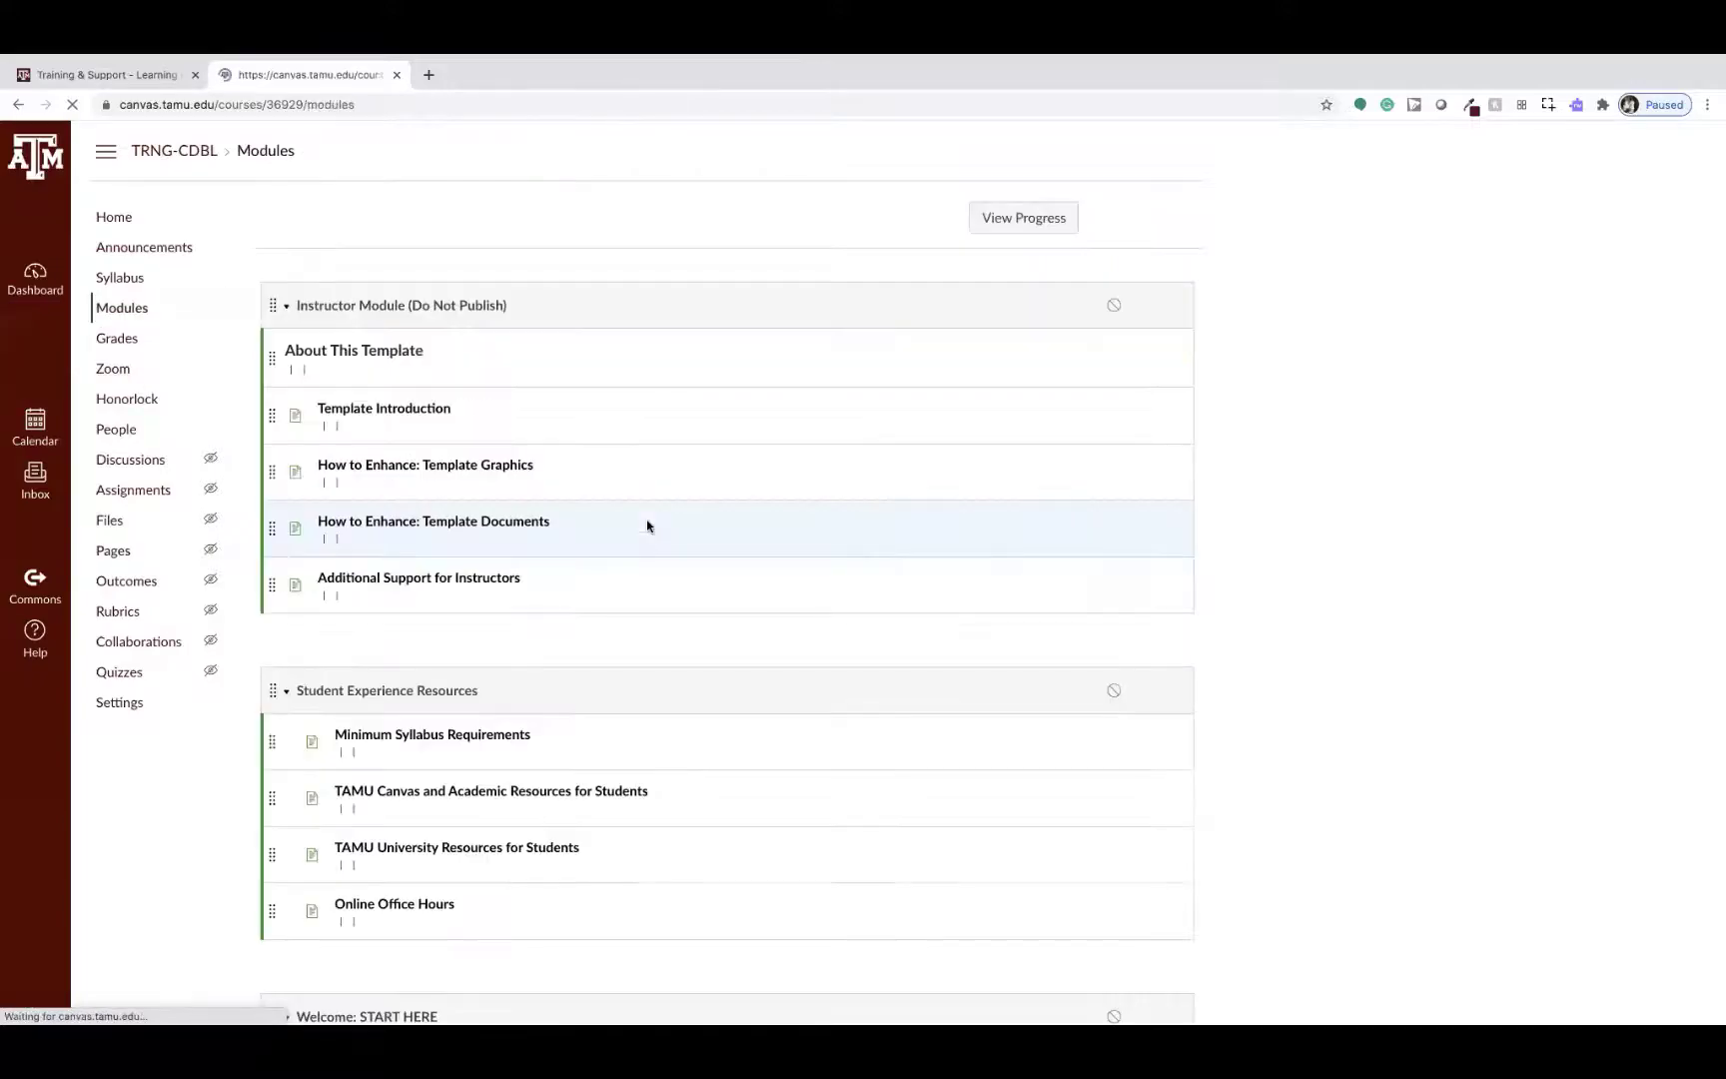
click(287, 307)
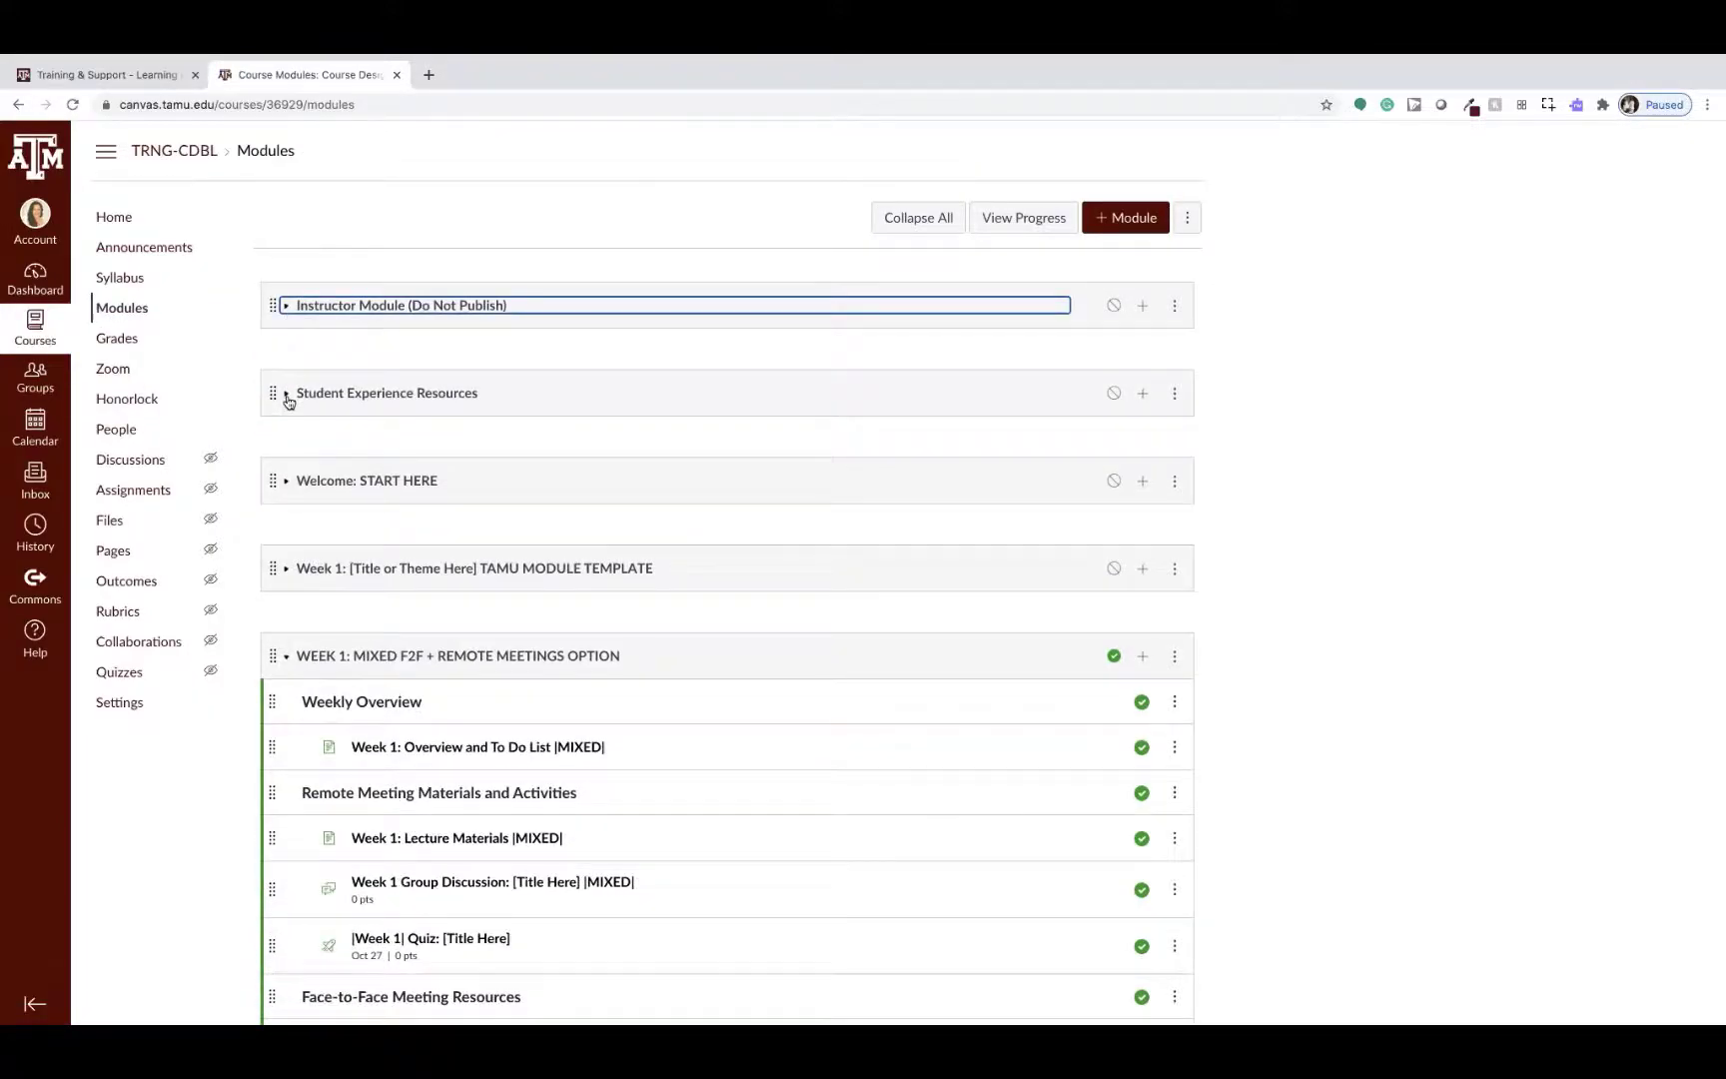
click(286, 395)
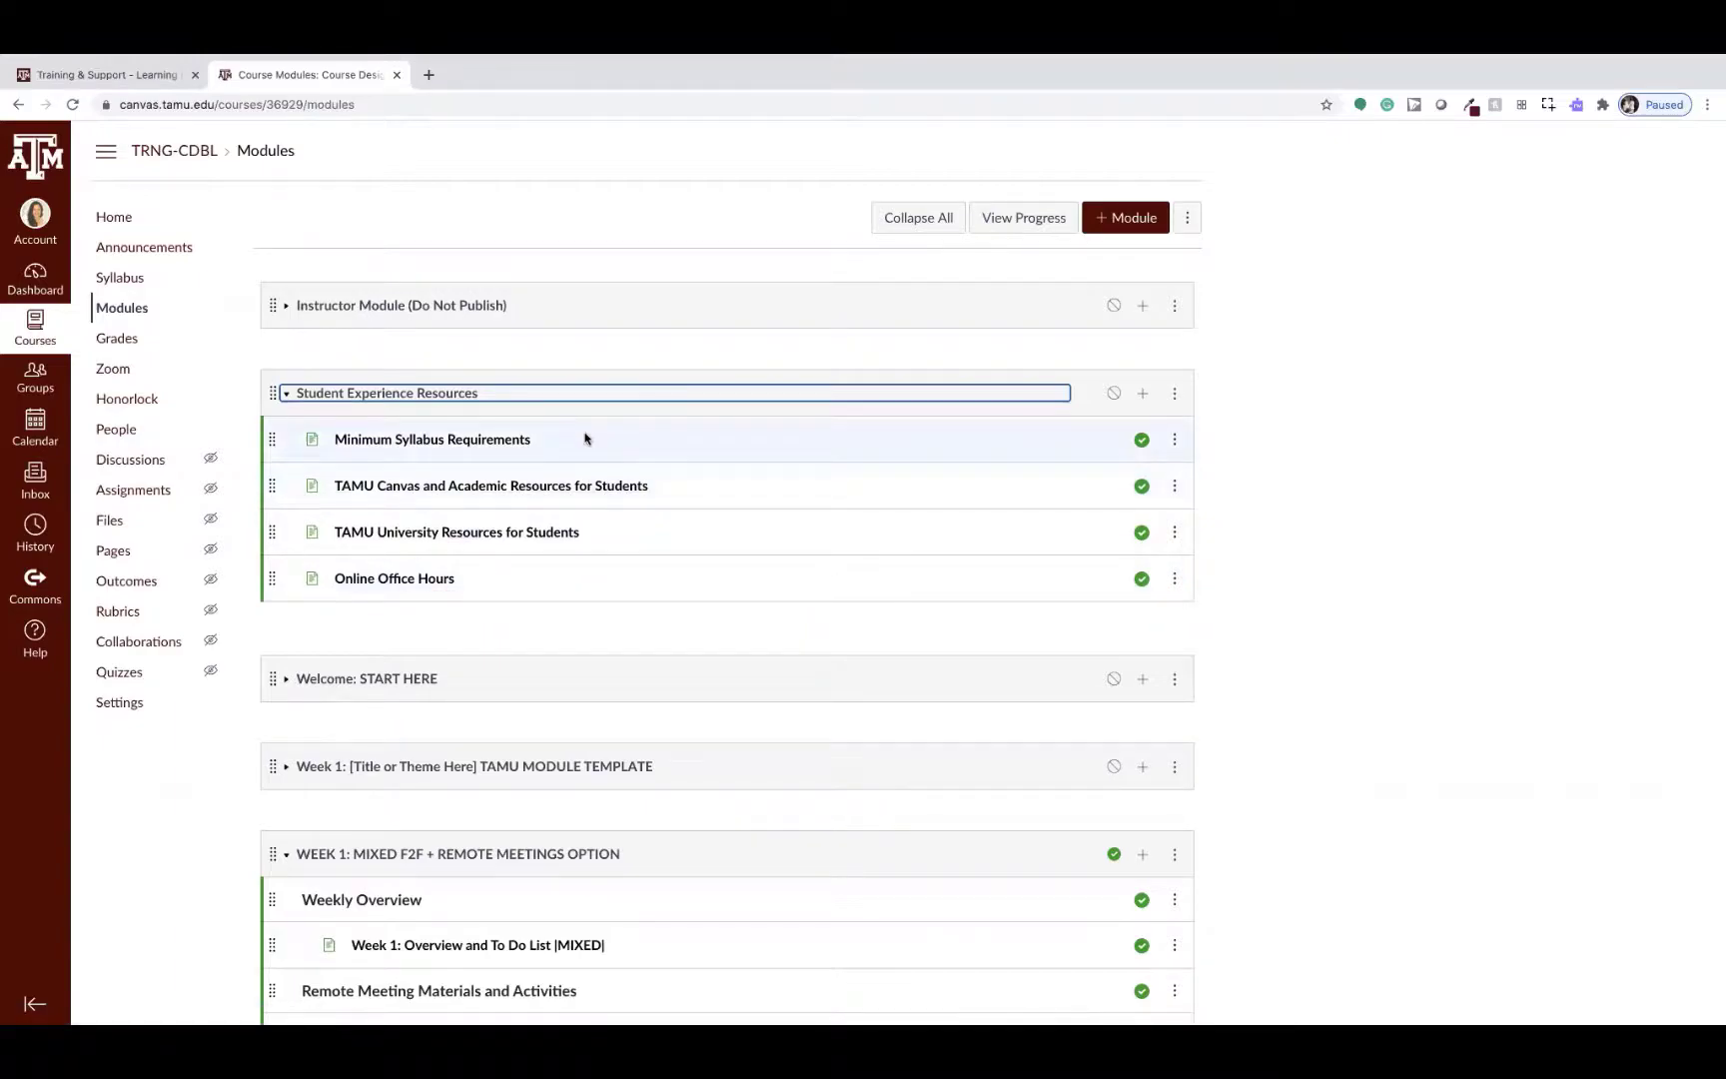
Open the Minimum Syllabus Requirements page and read through its university, Fall 2020 campus safety, and college and department policies.
click(462, 443)
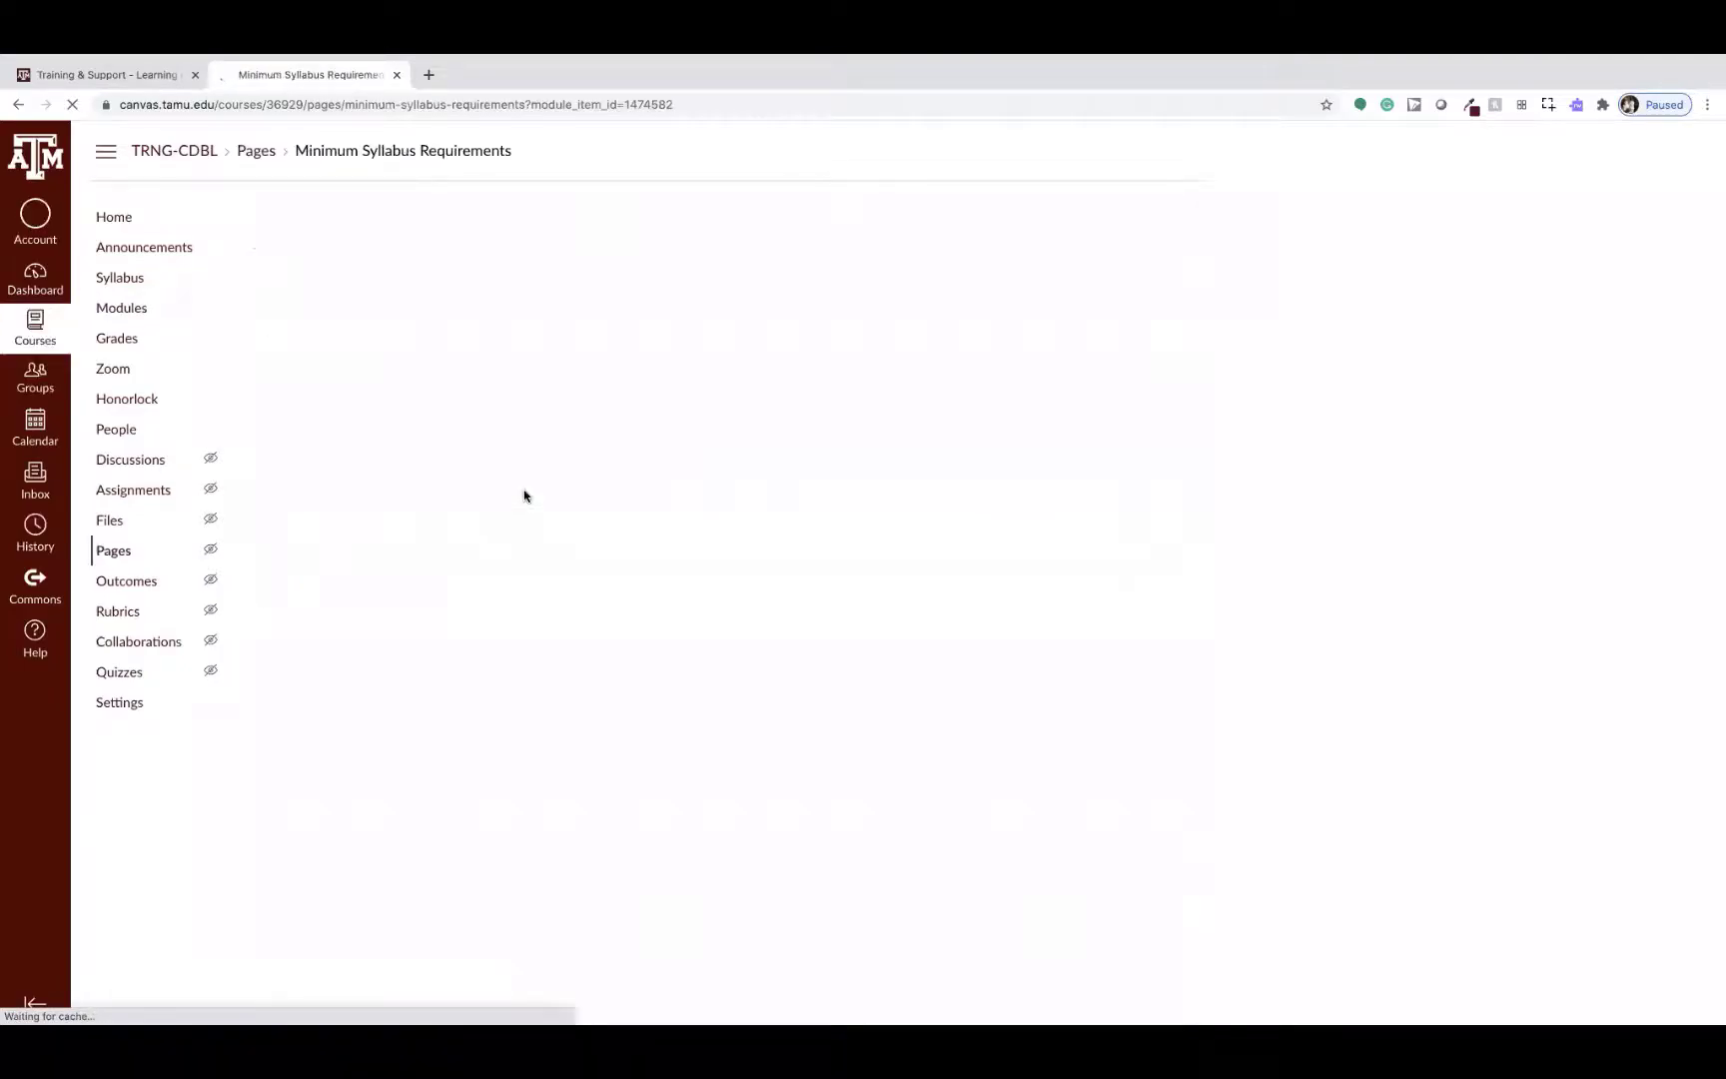
scroll(807, 553, down, 1)
scroll(849, 609, down, 3)
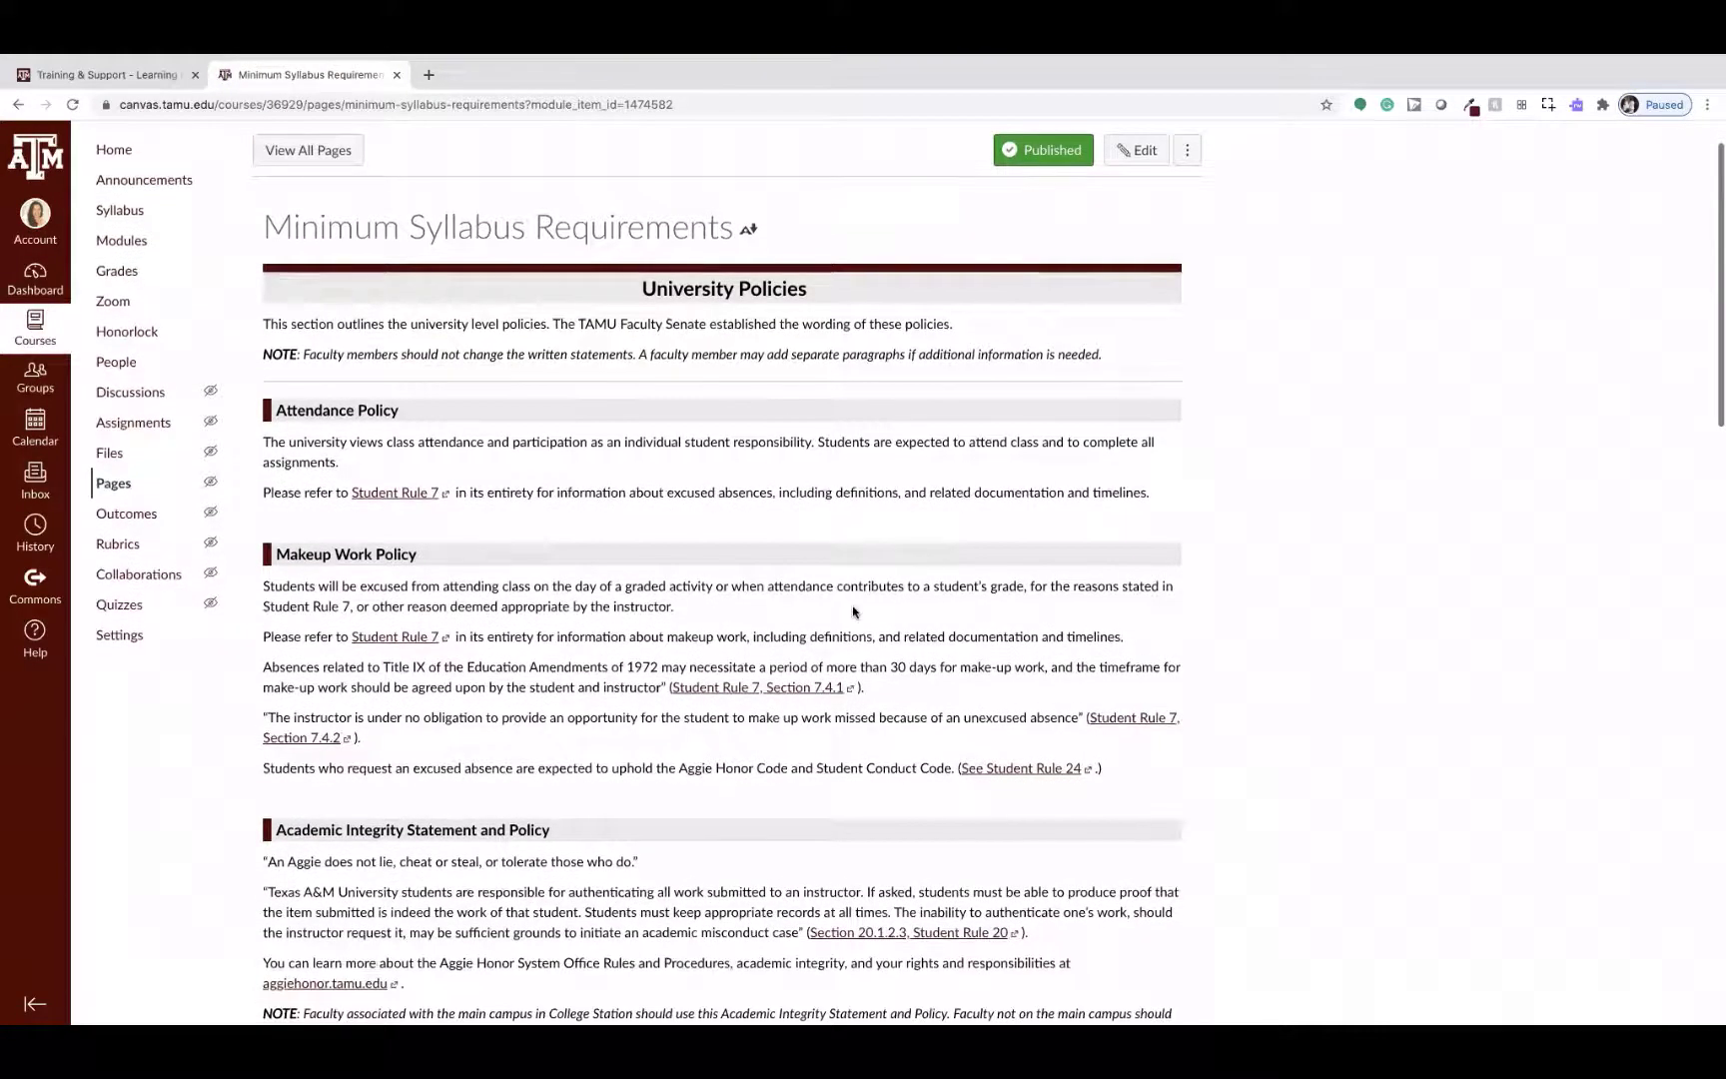
scroll(853, 612, down, 1)
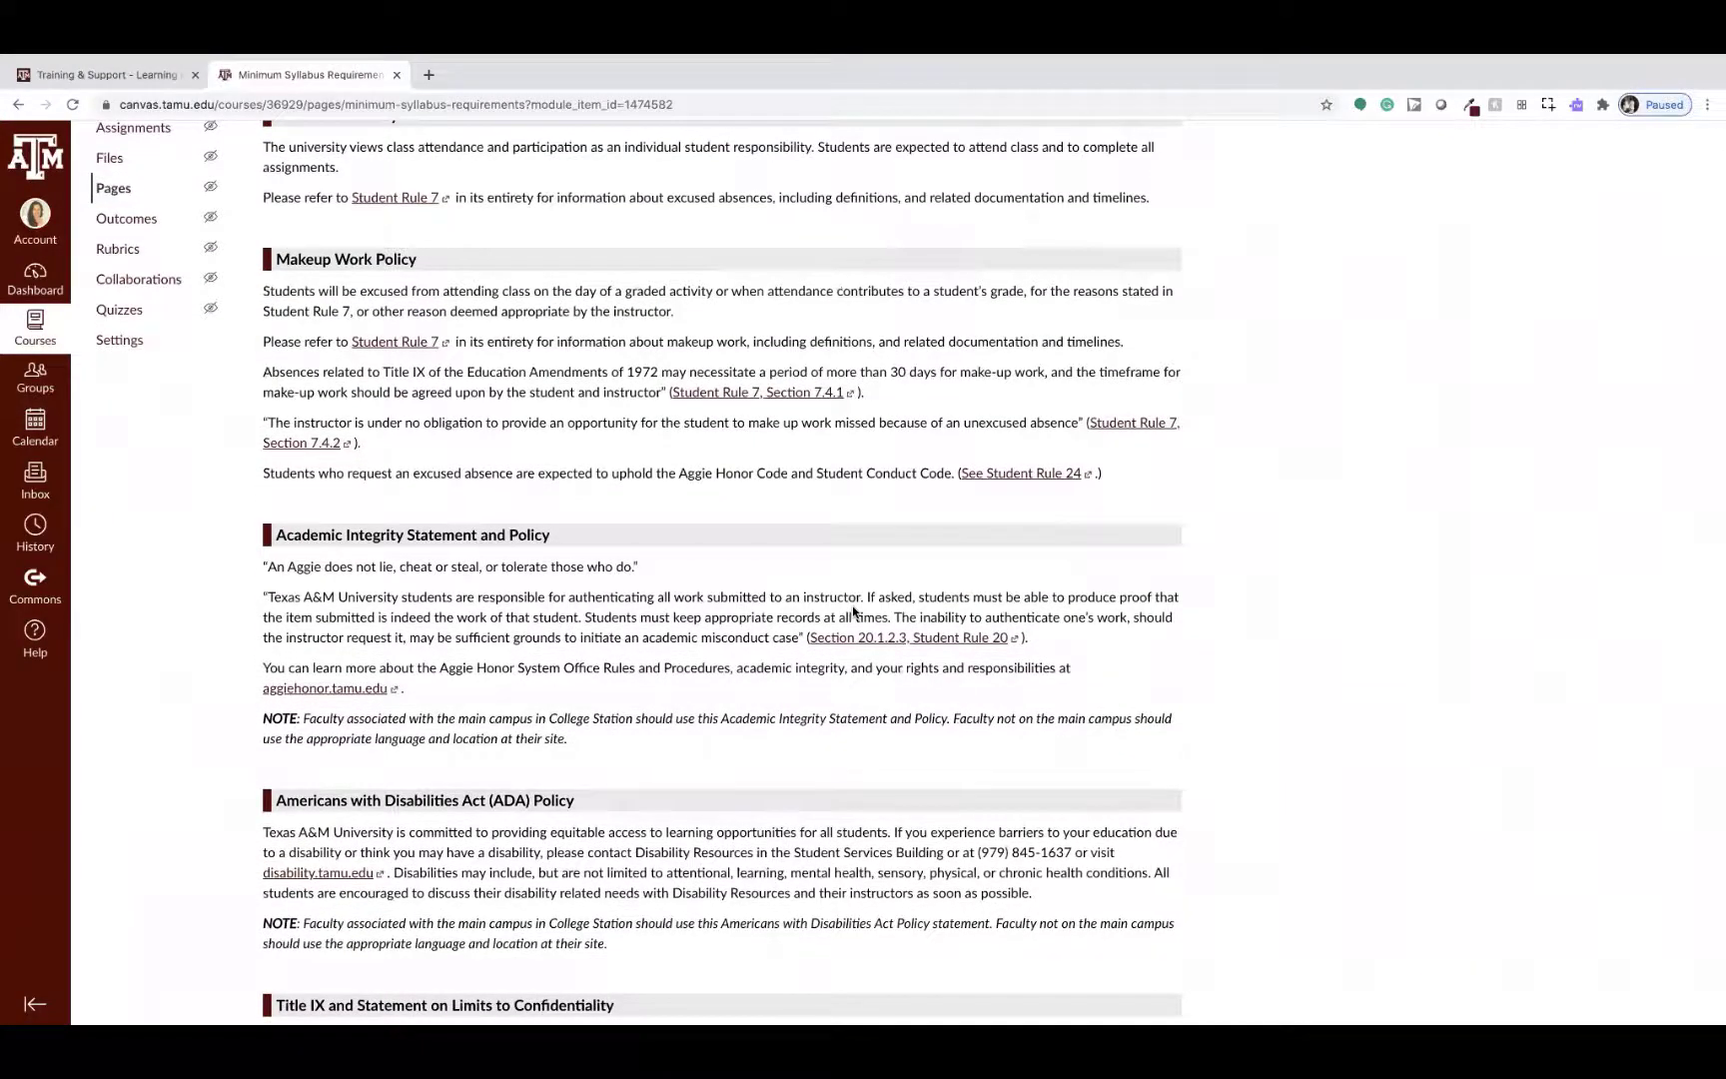
scroll(853, 611, down, 10)
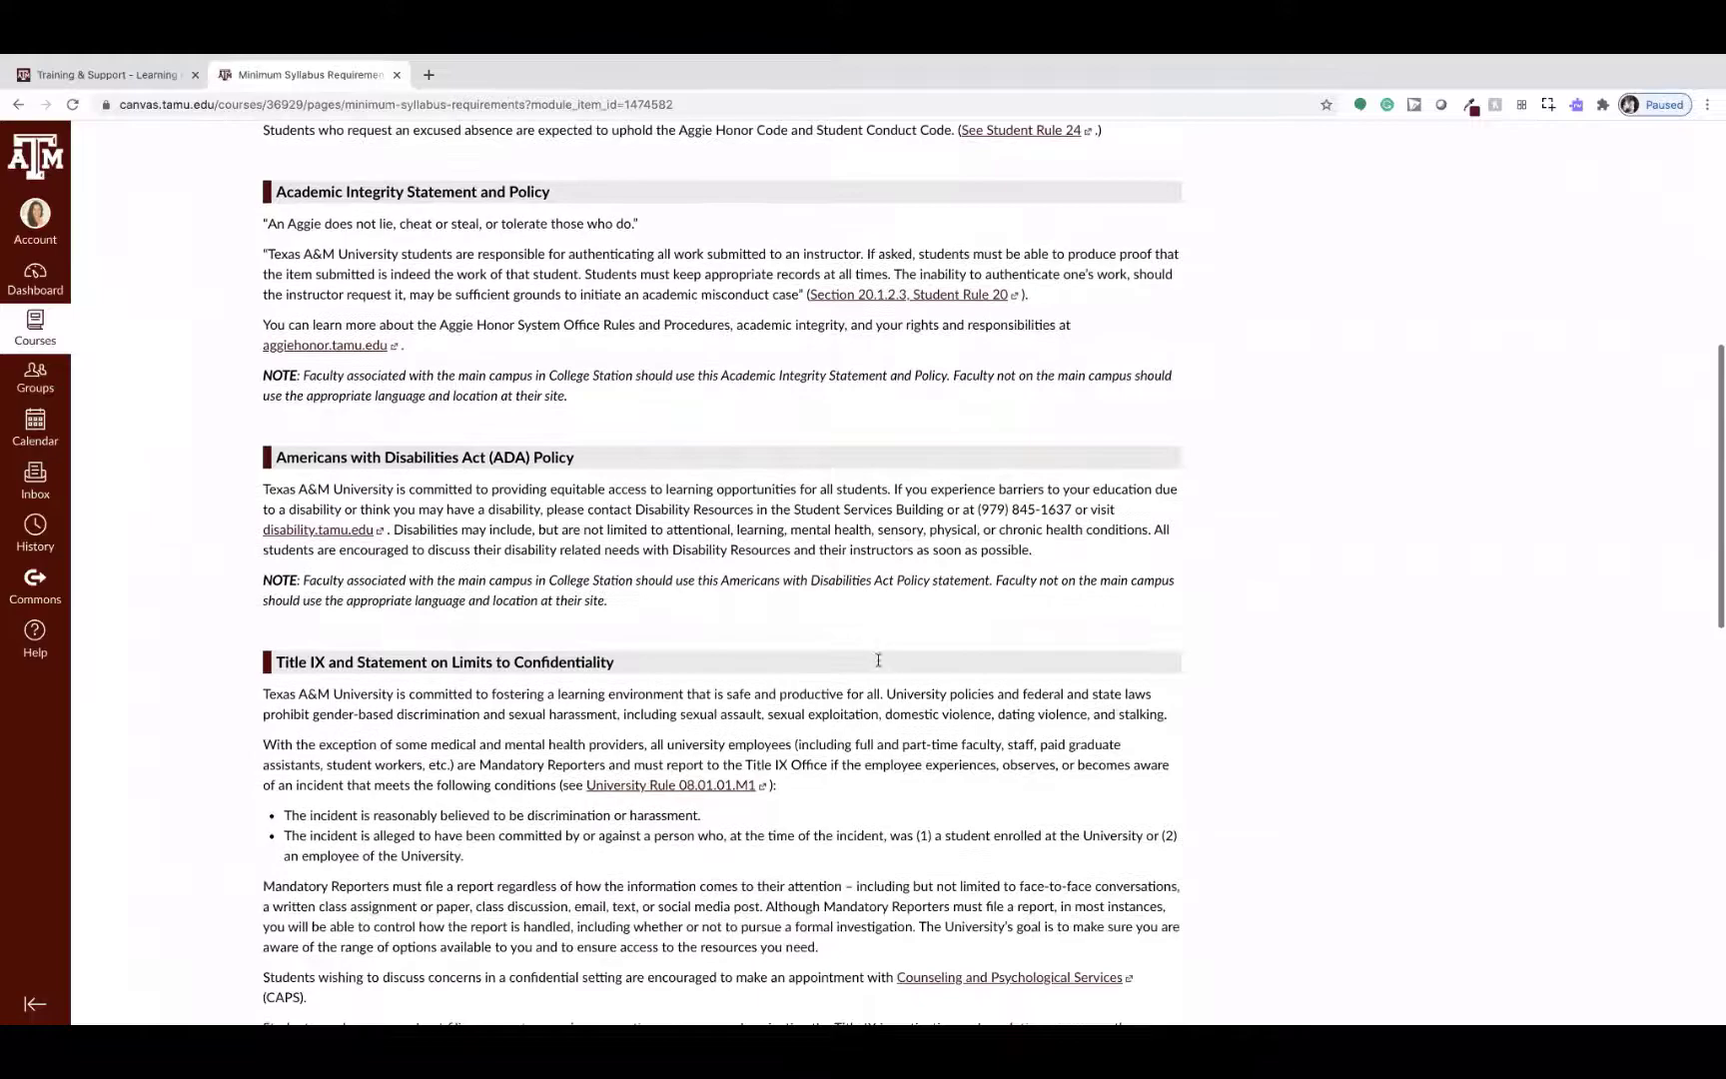
scroll(1107, 704, down, 5)
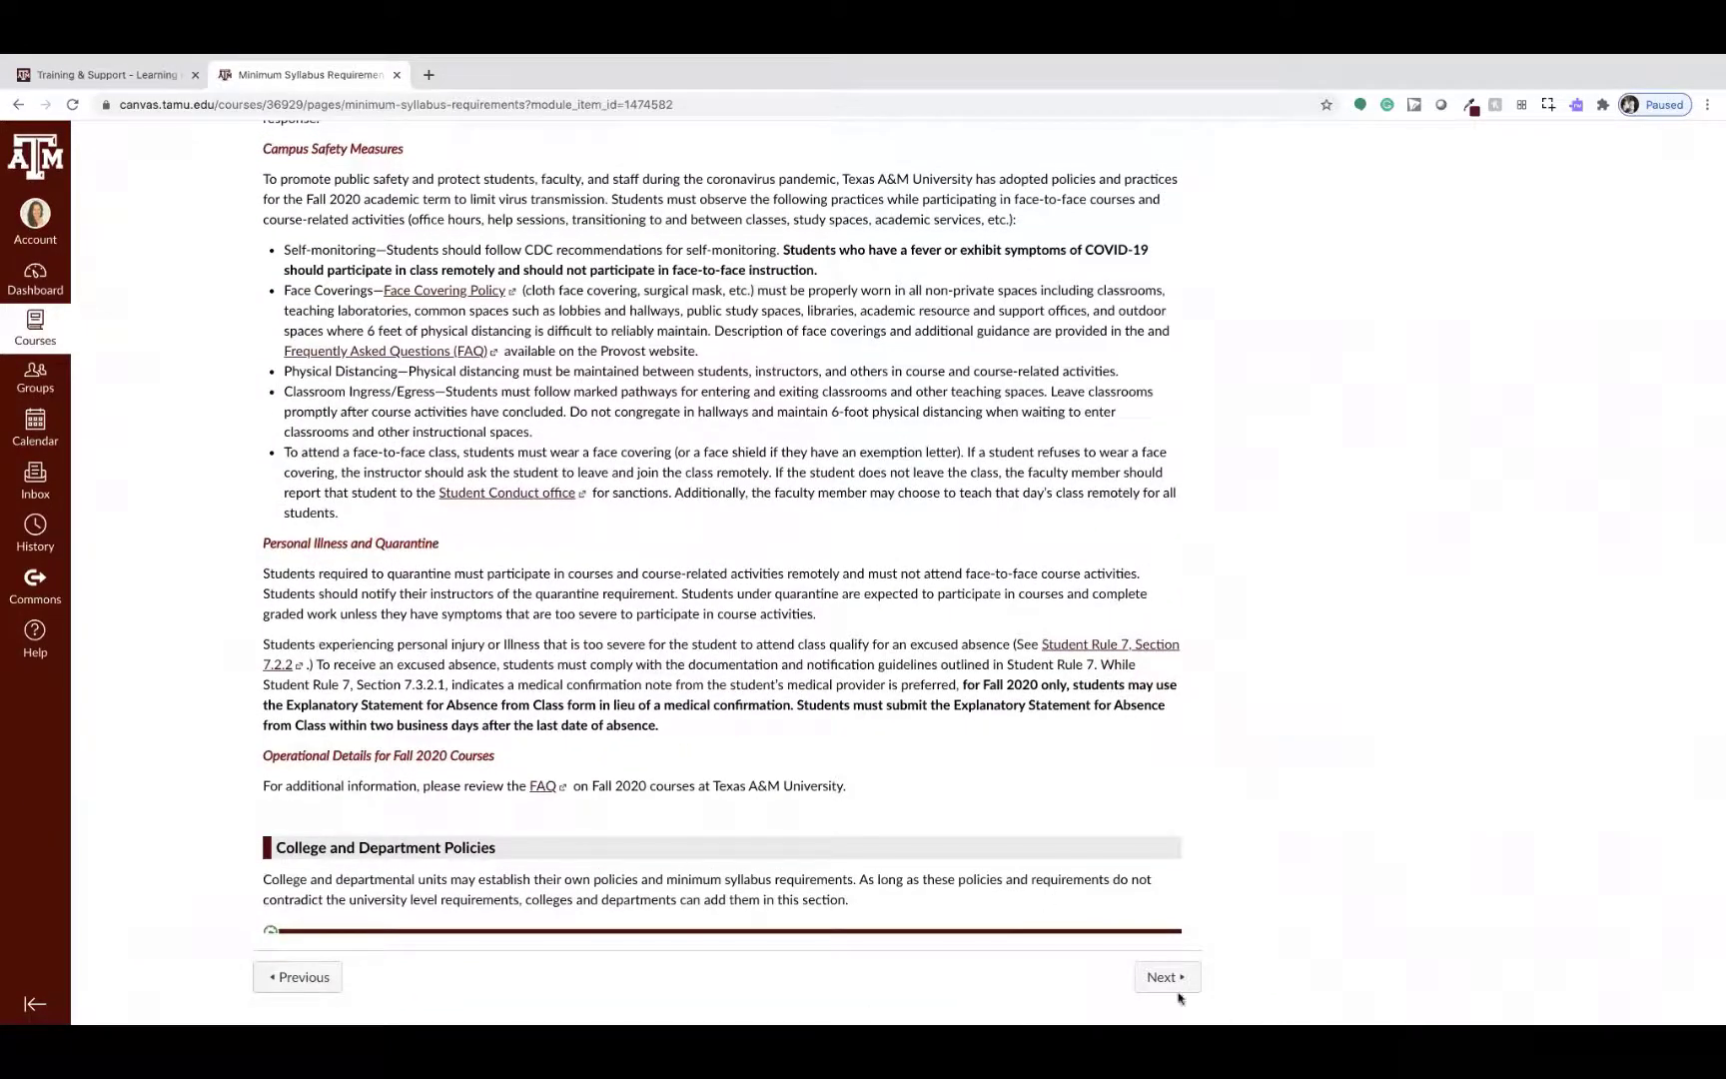
Review the Canvas, Help Desk and academic links on TAMU Canvas and Academic Resources for Students, and go on to TAMU University Resources for Students.
click(1151, 984)
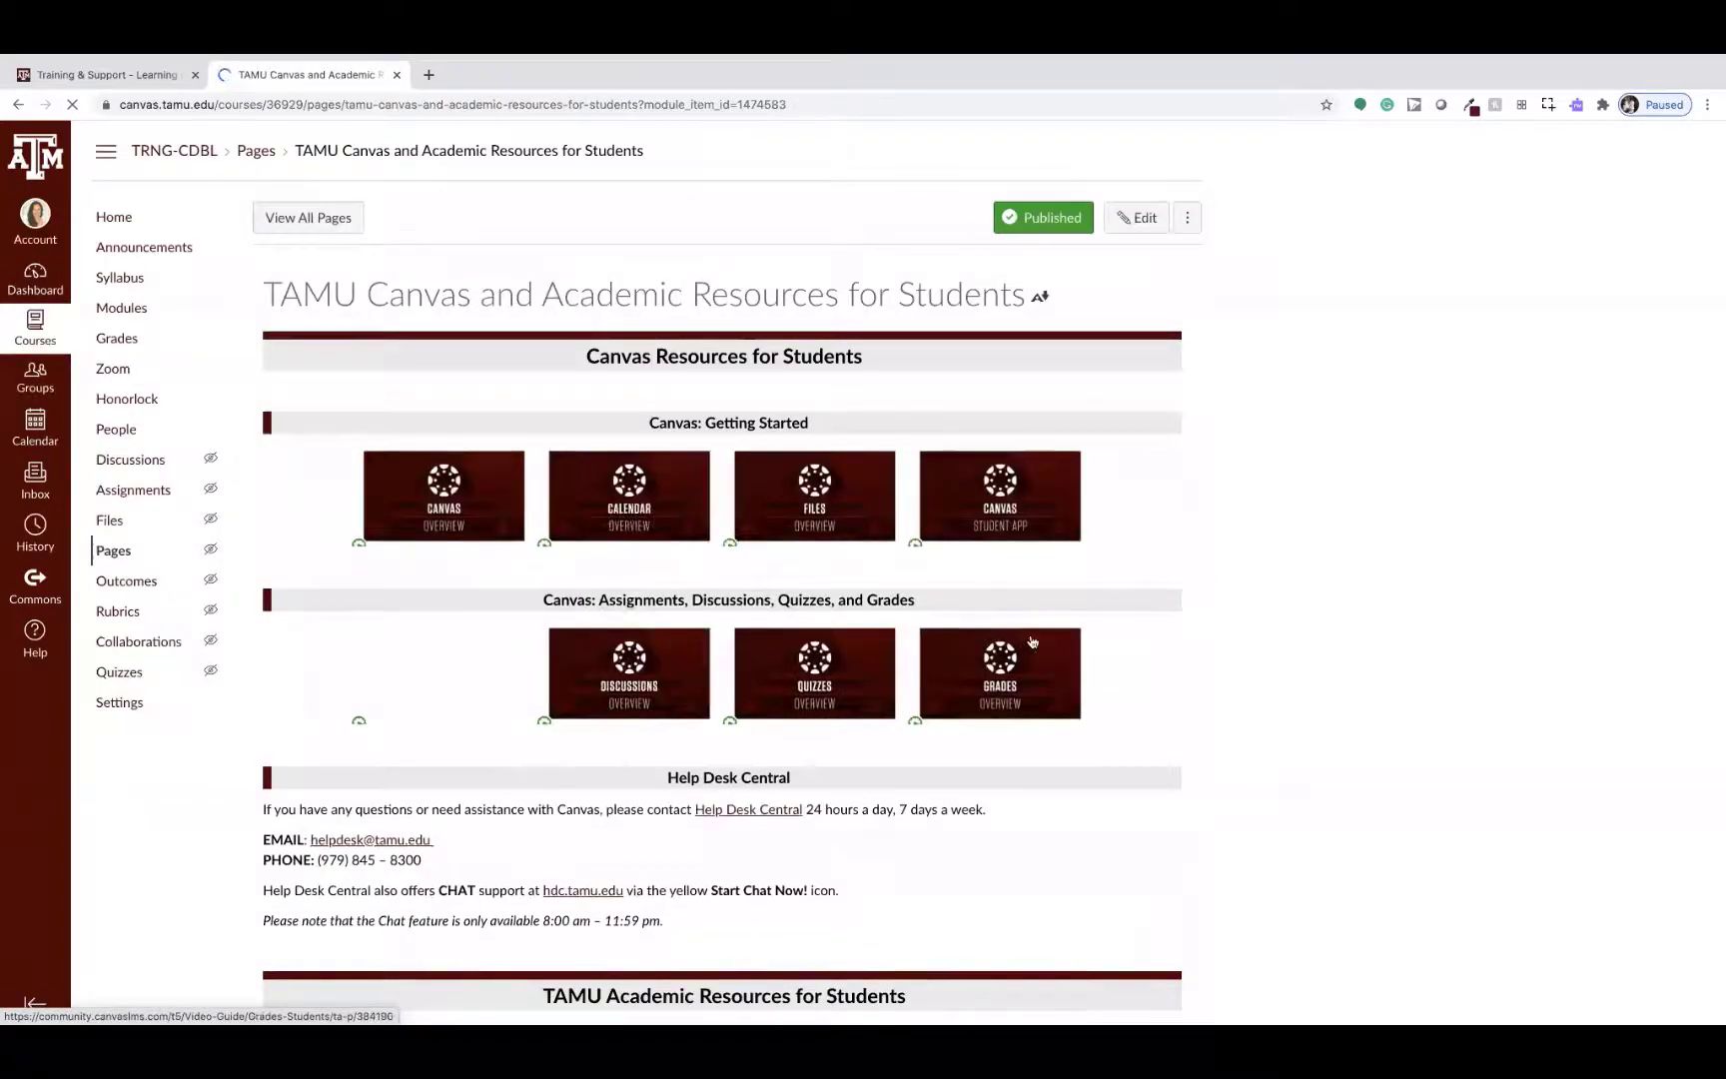
scroll(1213, 627, down, 2)
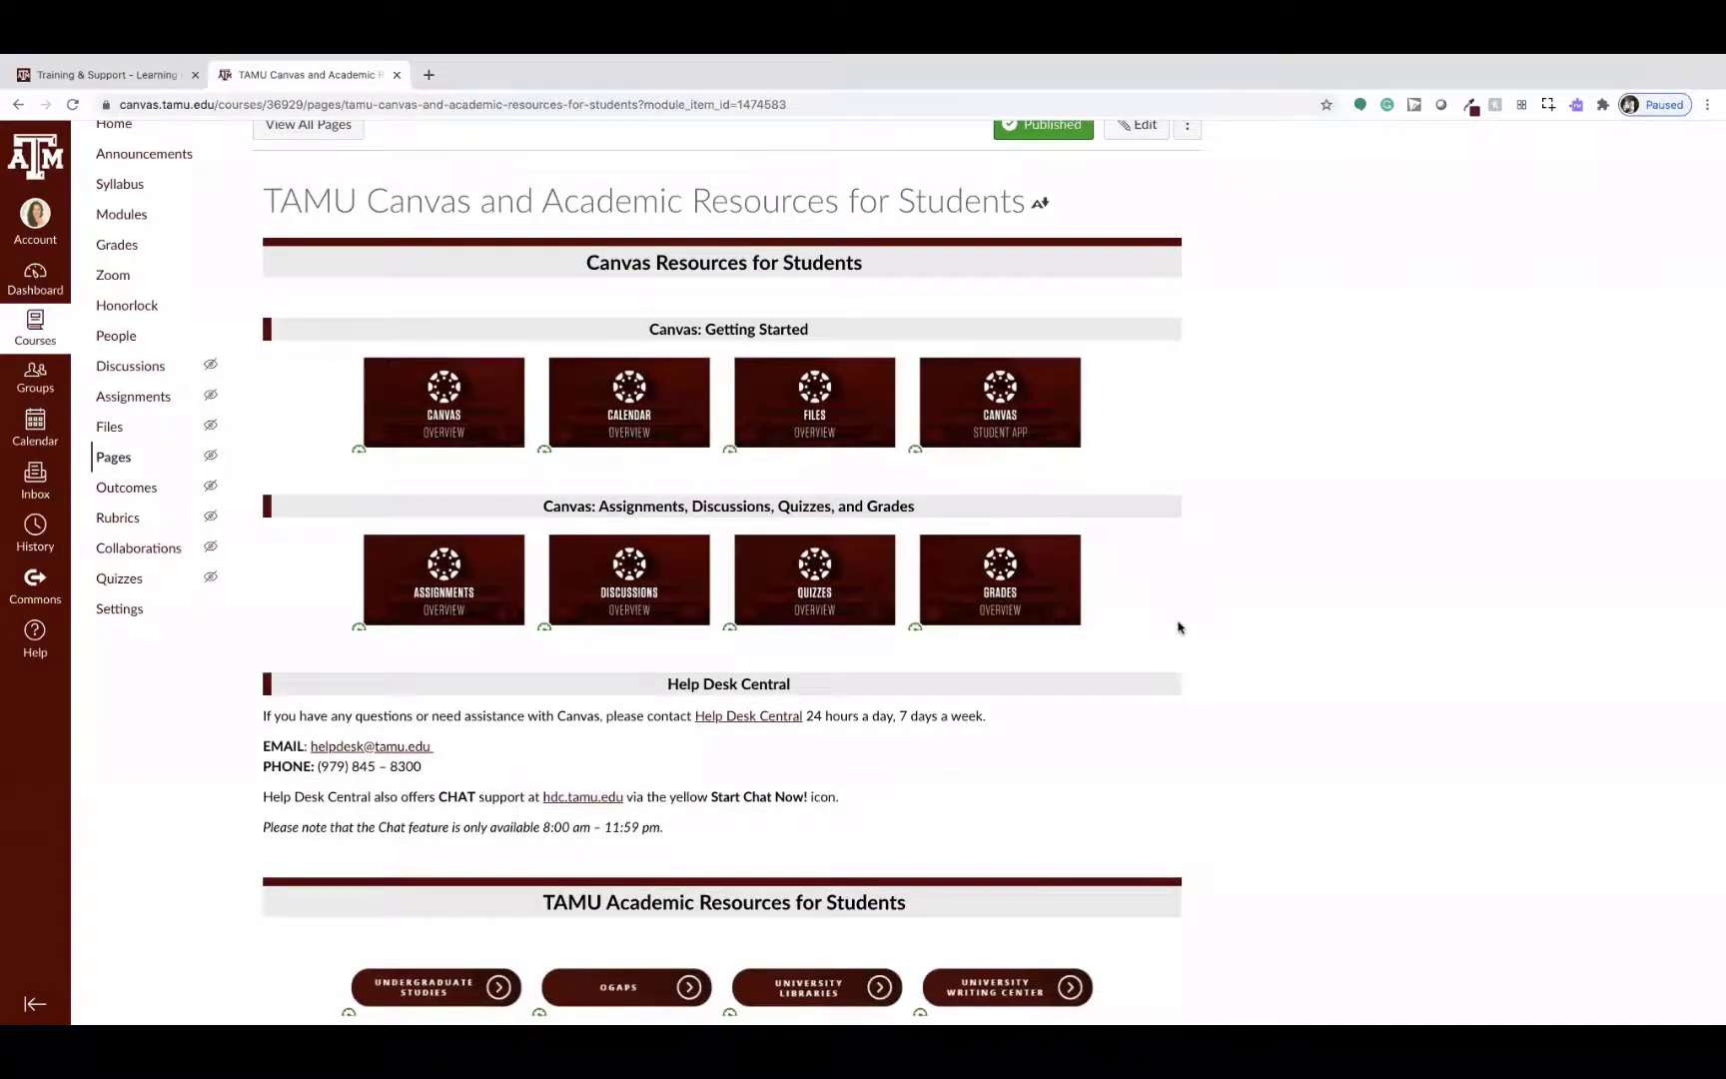
scroll(1179, 627, down, 1)
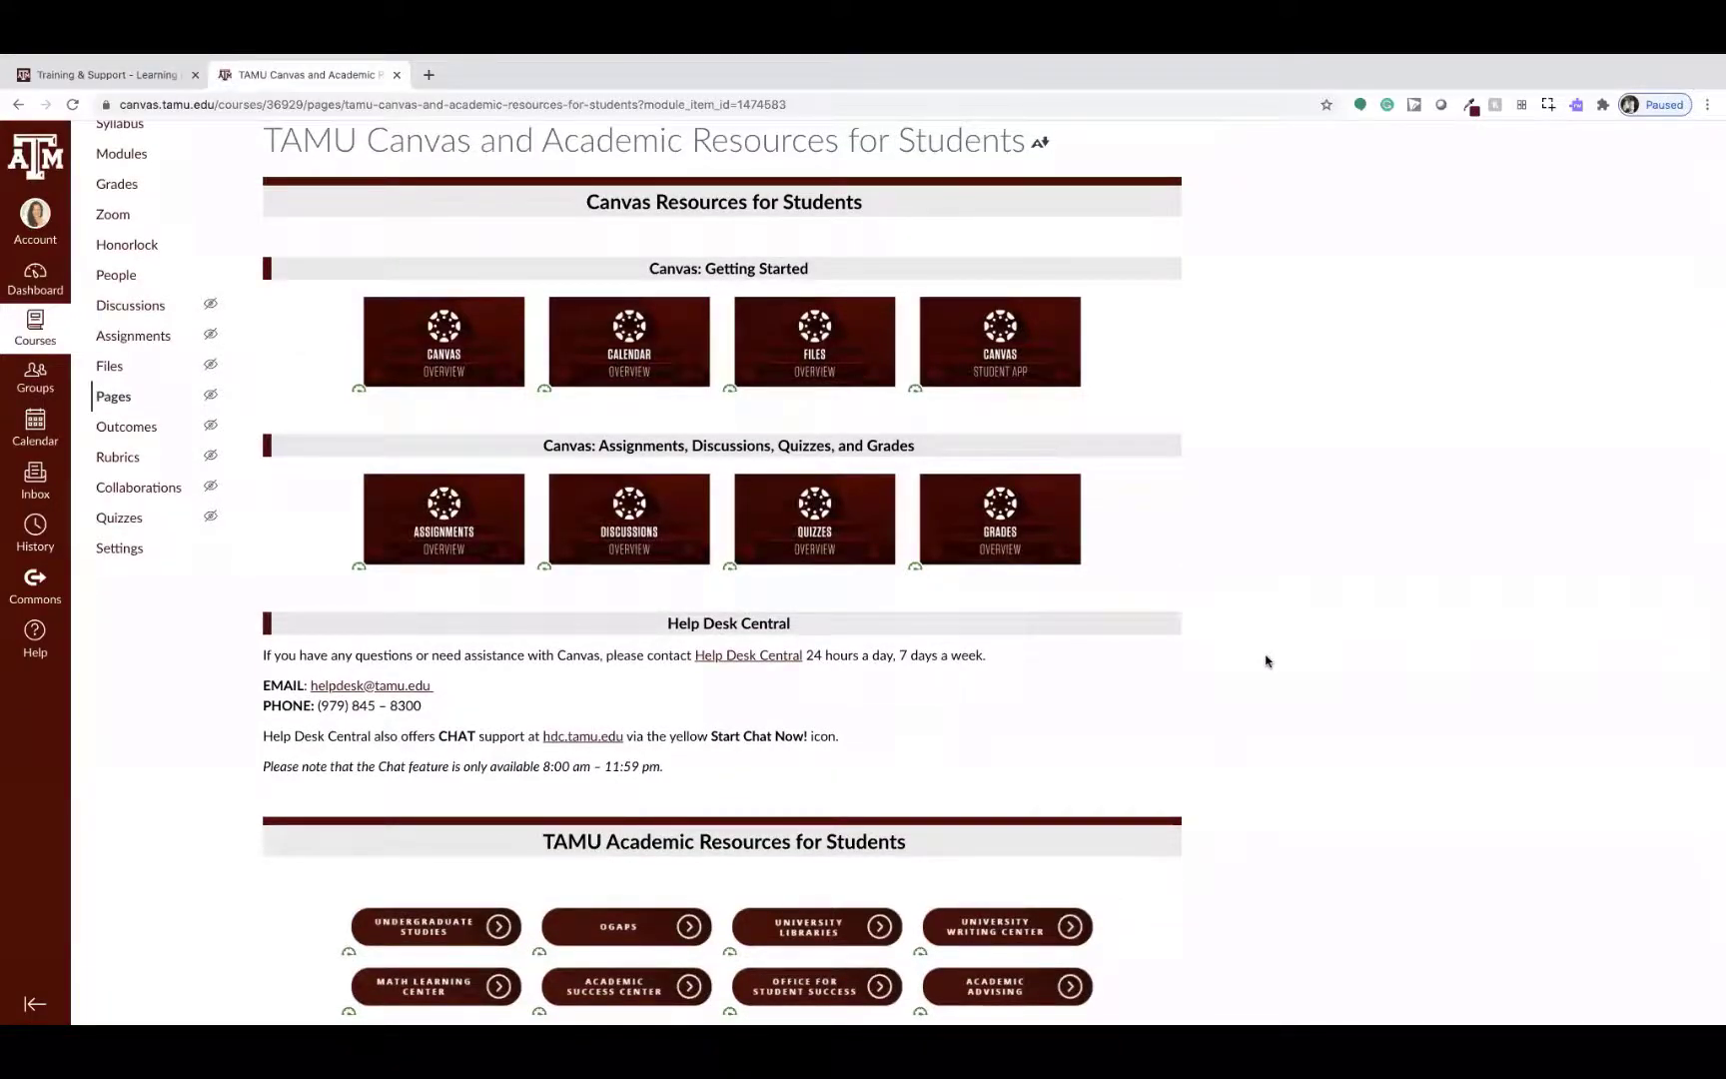
scroll(1266, 662, down, 2)
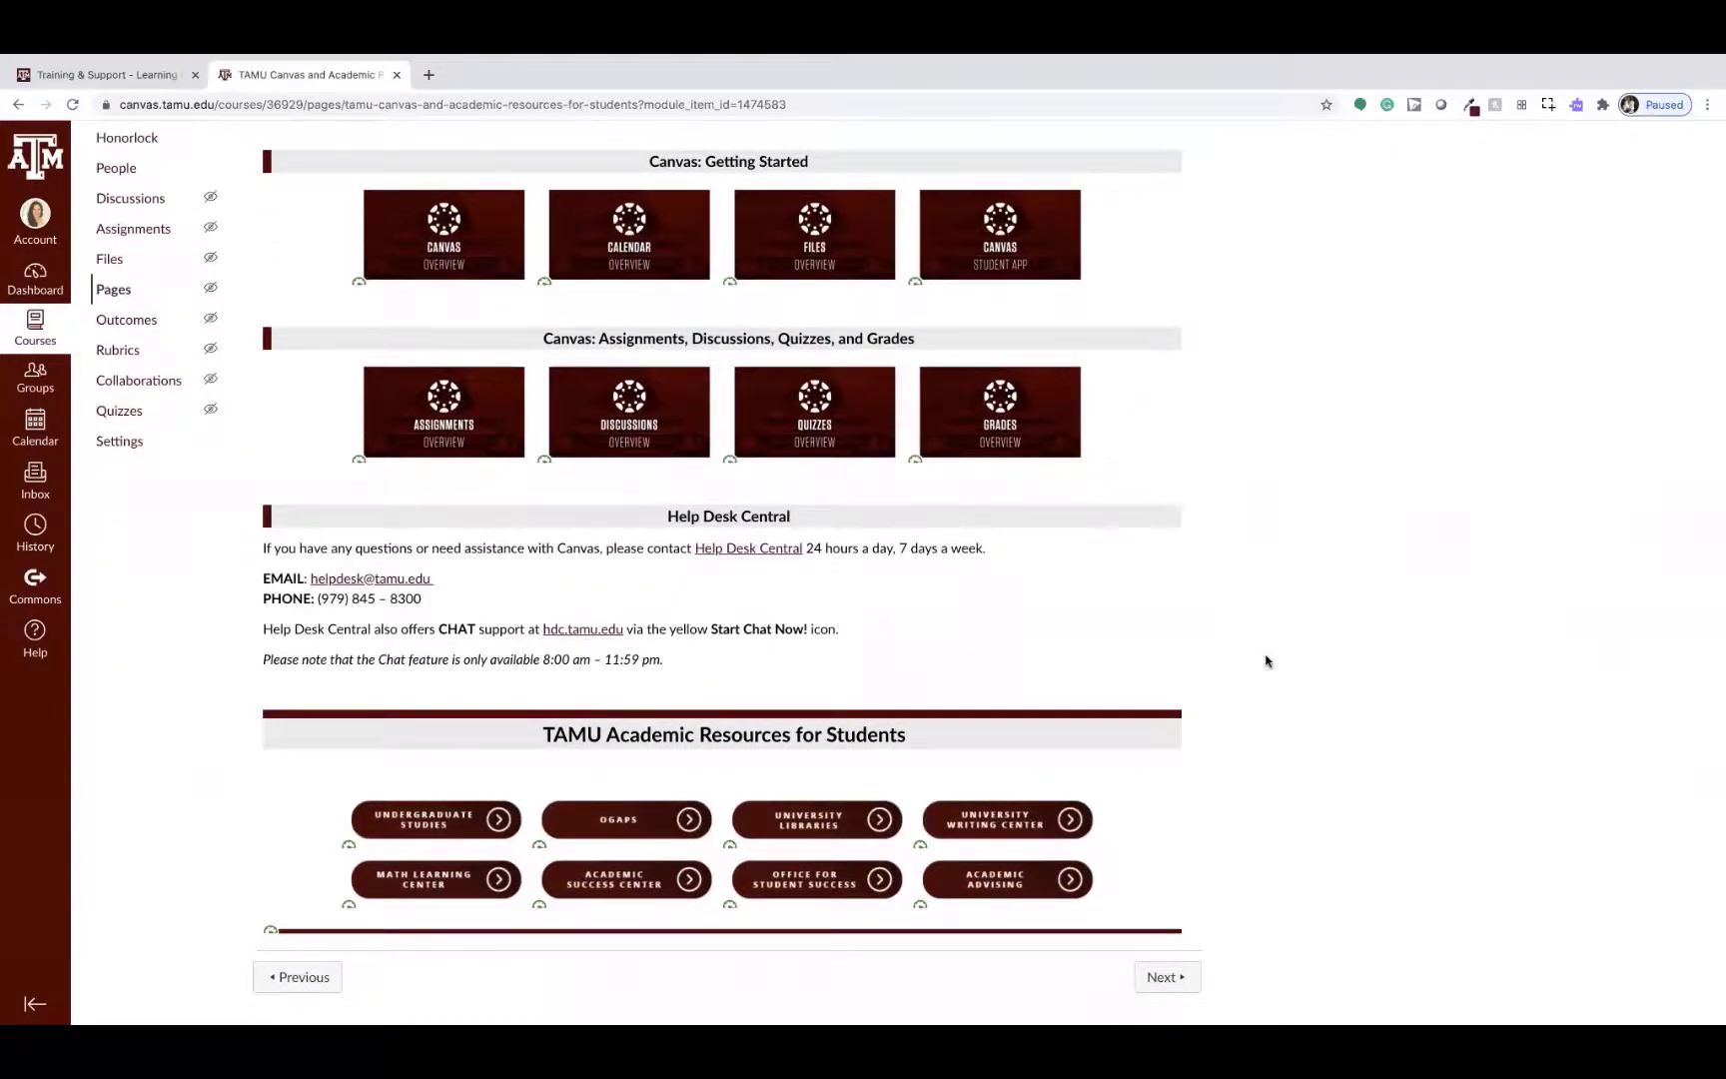
scroll(1267, 658, up, 2)
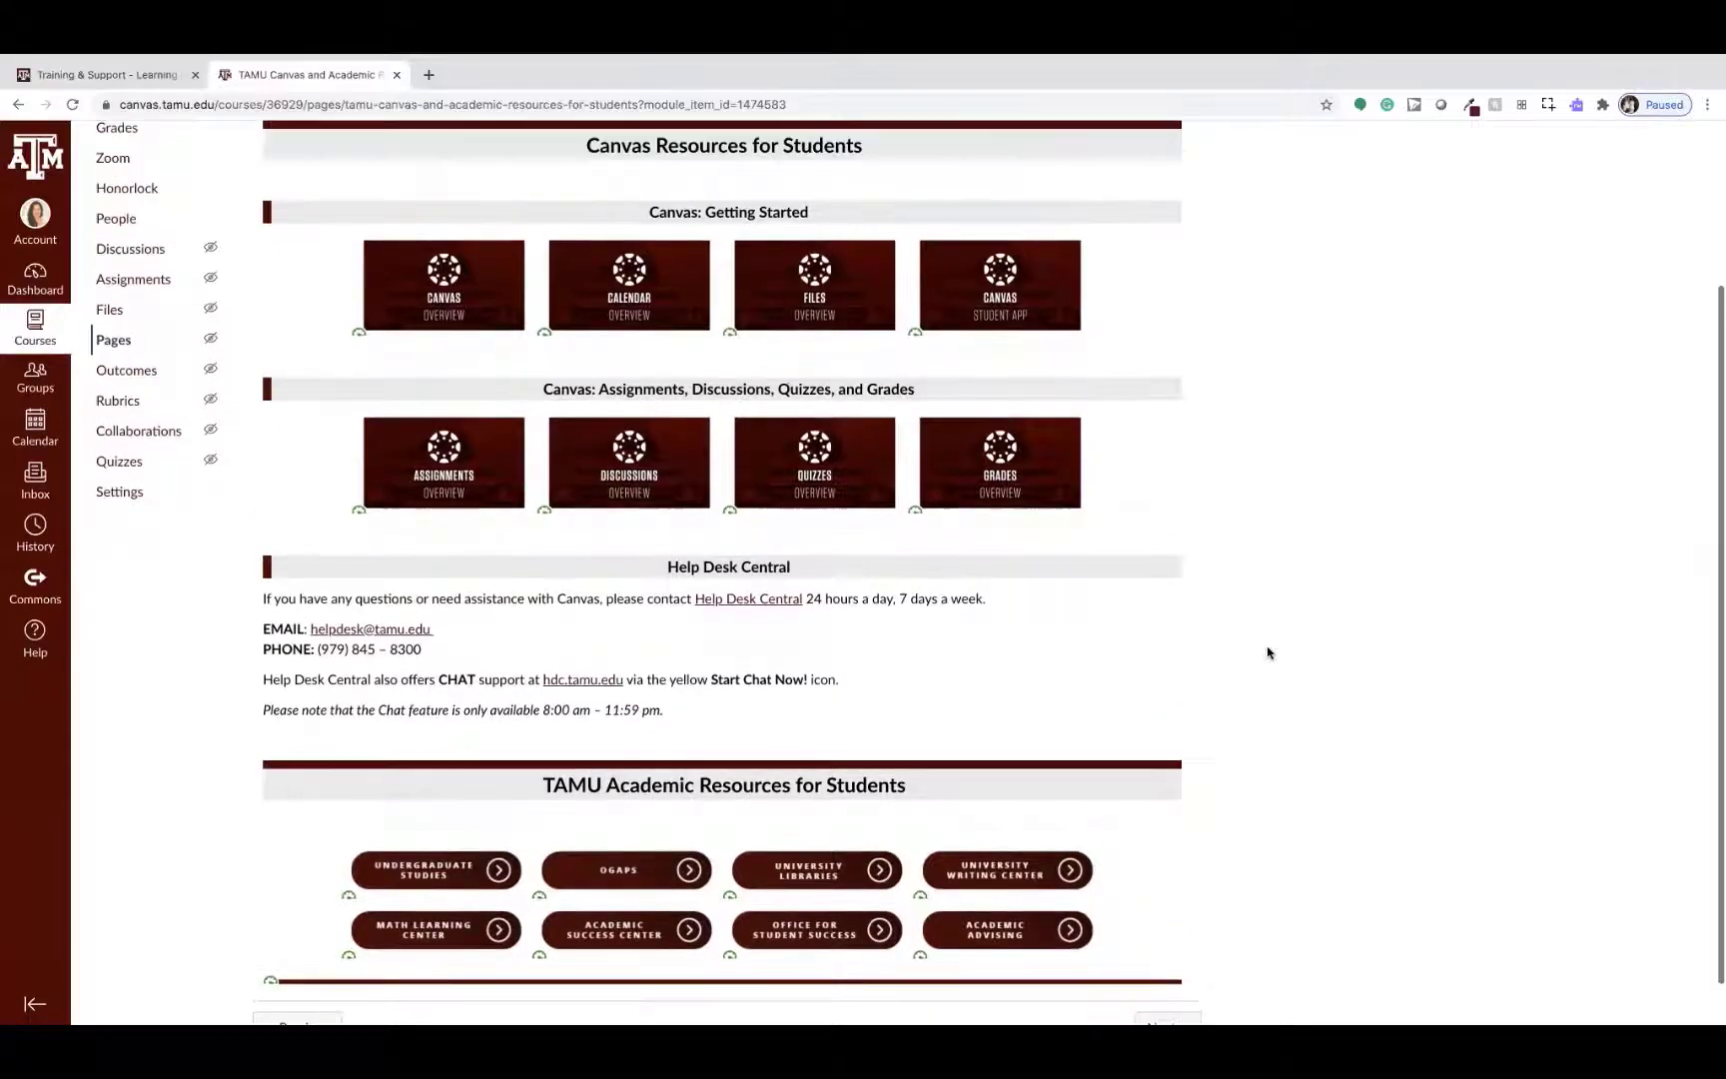
scroll(1267, 654, up, 1)
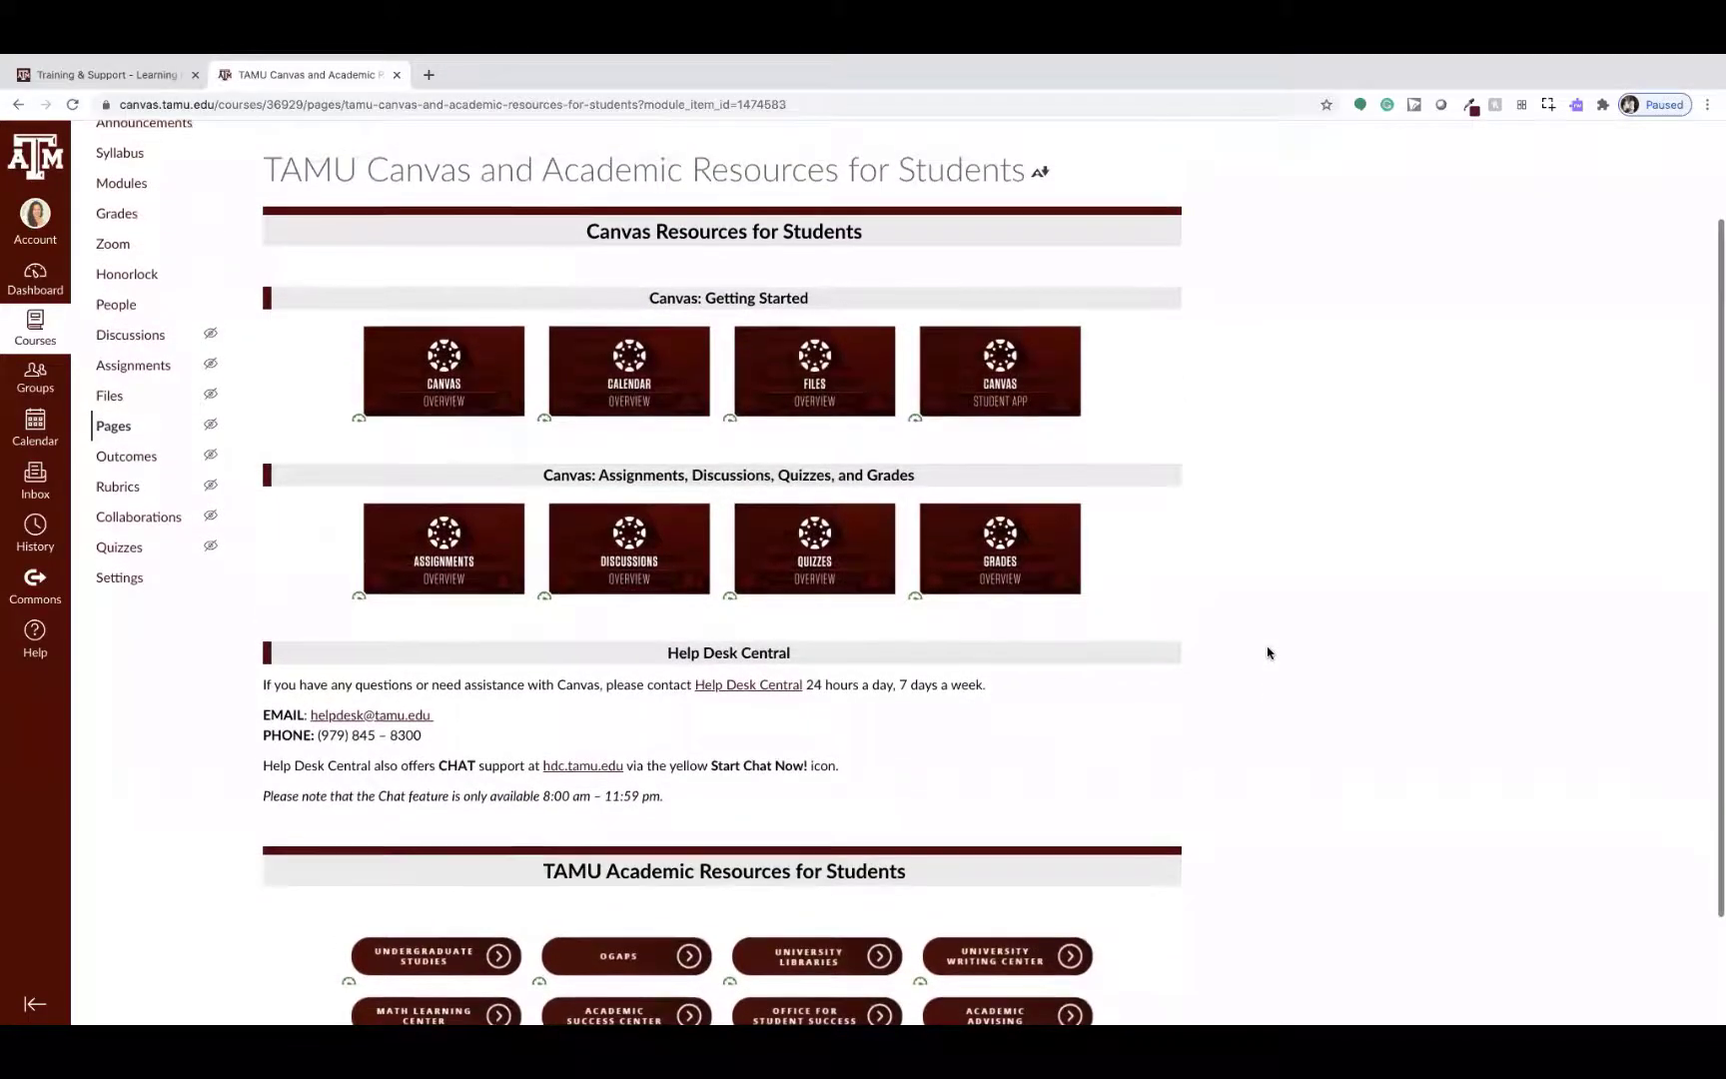
scroll(1267, 653, down, 1)
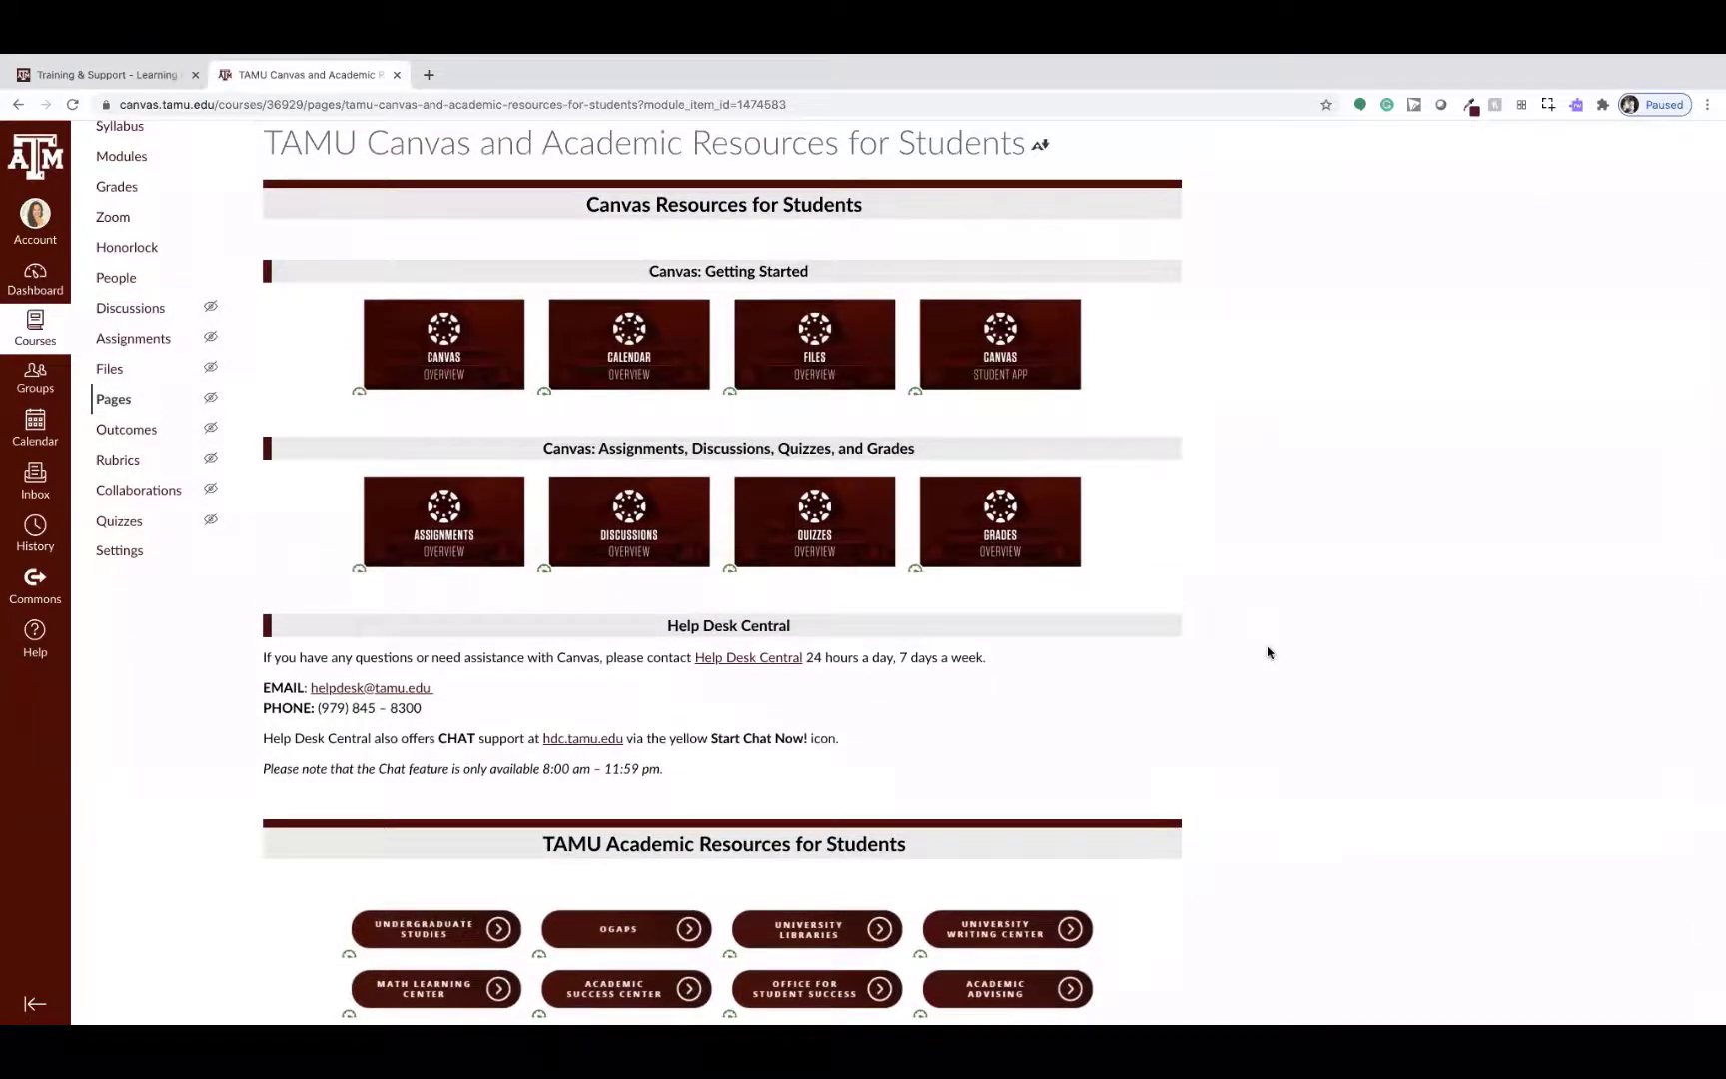
scroll(1267, 653, down, 2)
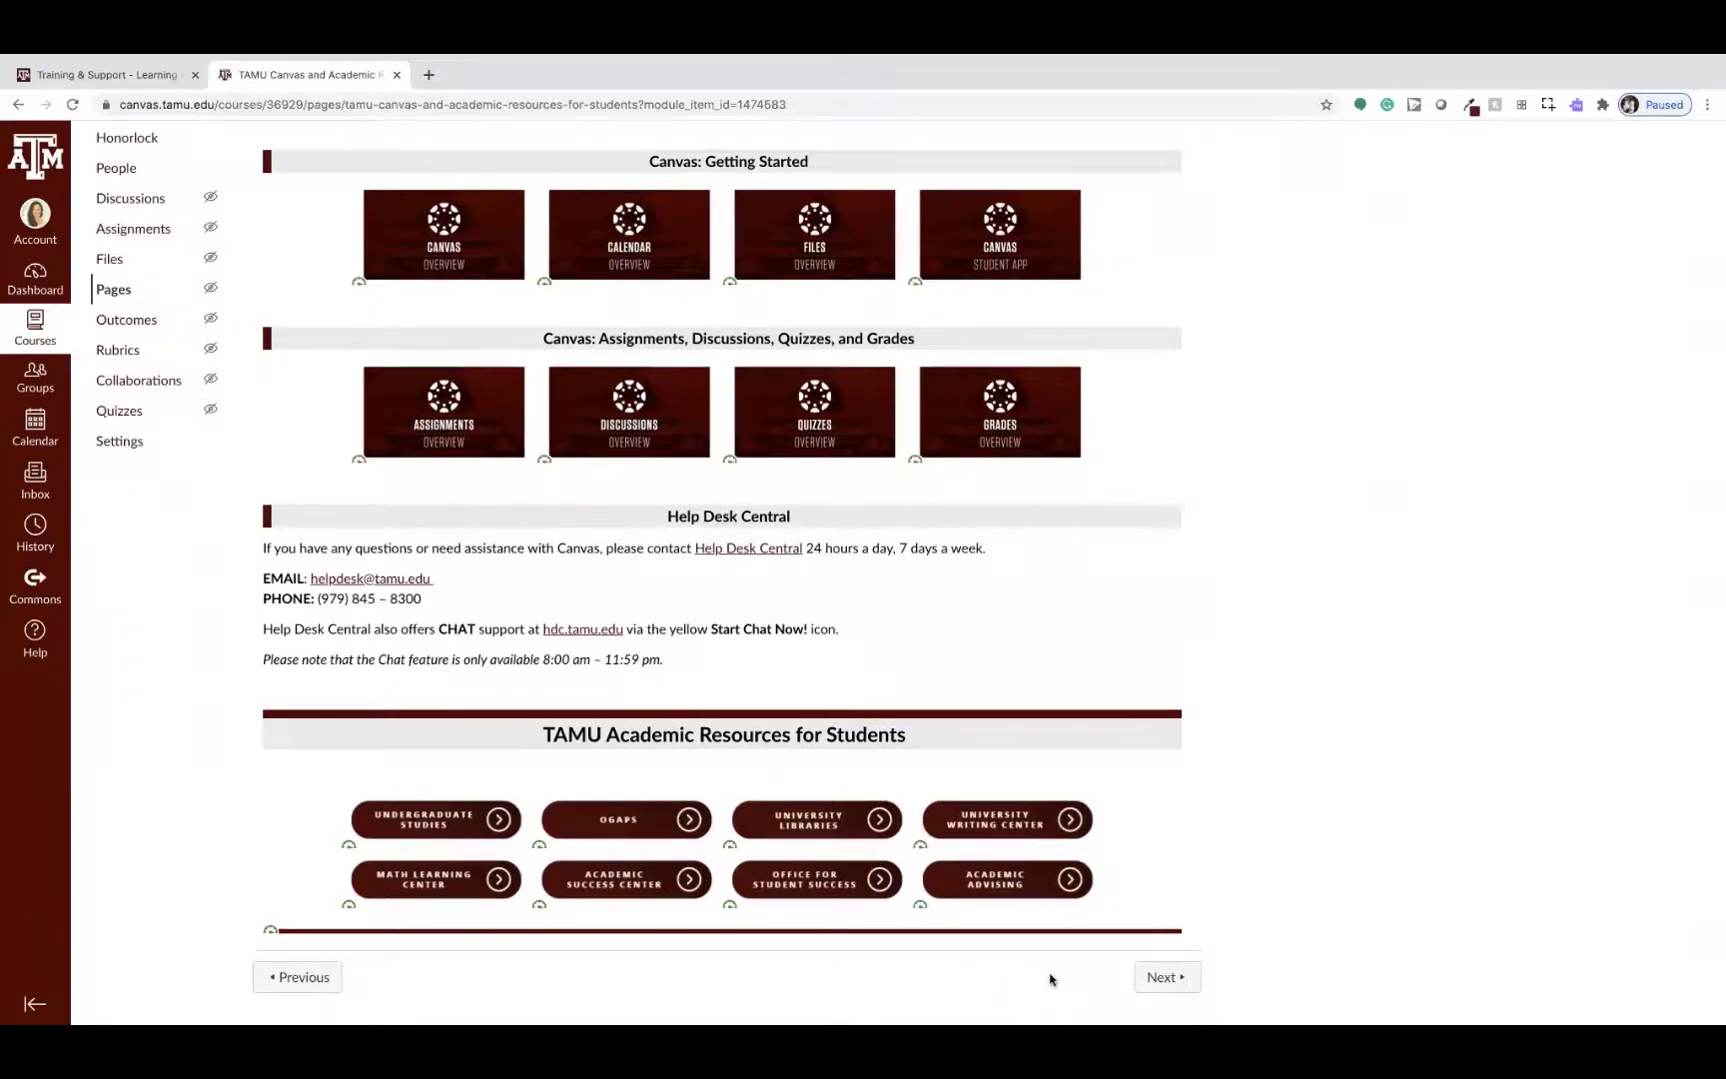
click(1159, 978)
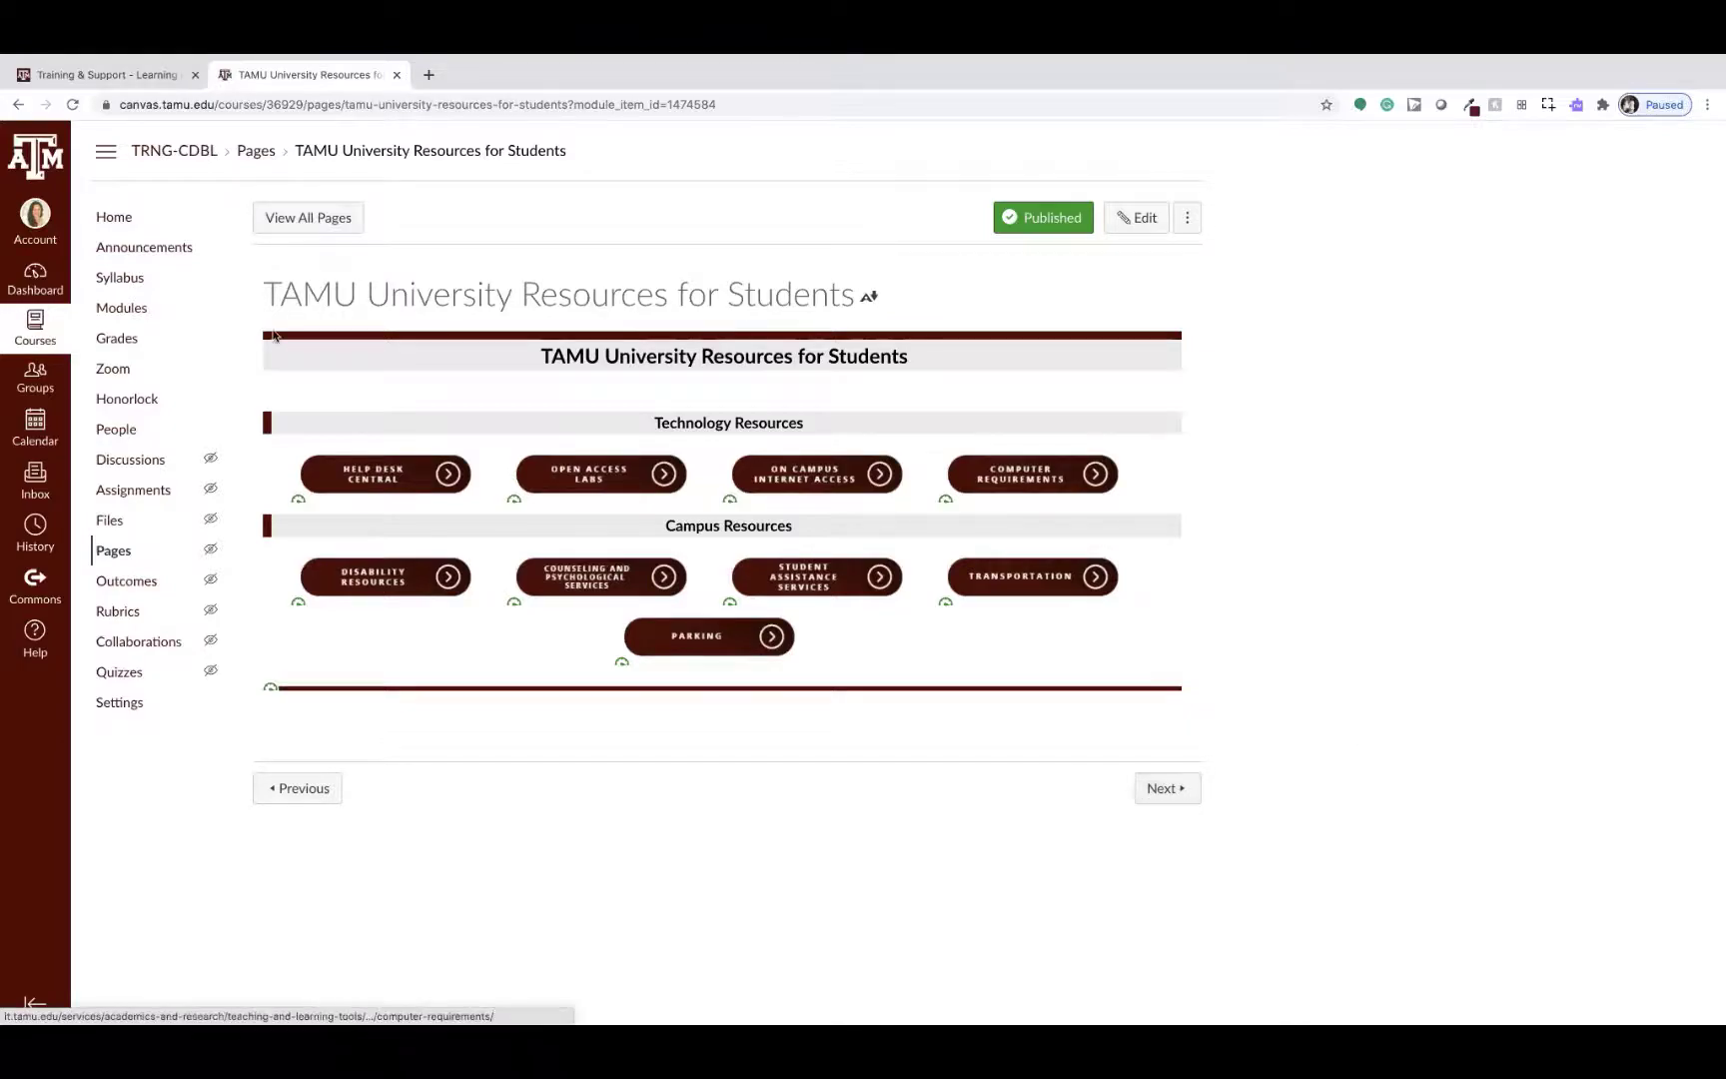
Return to the course's module list, collapse Student Experience Resources and expand the Welcome: START HERE module.
click(141, 312)
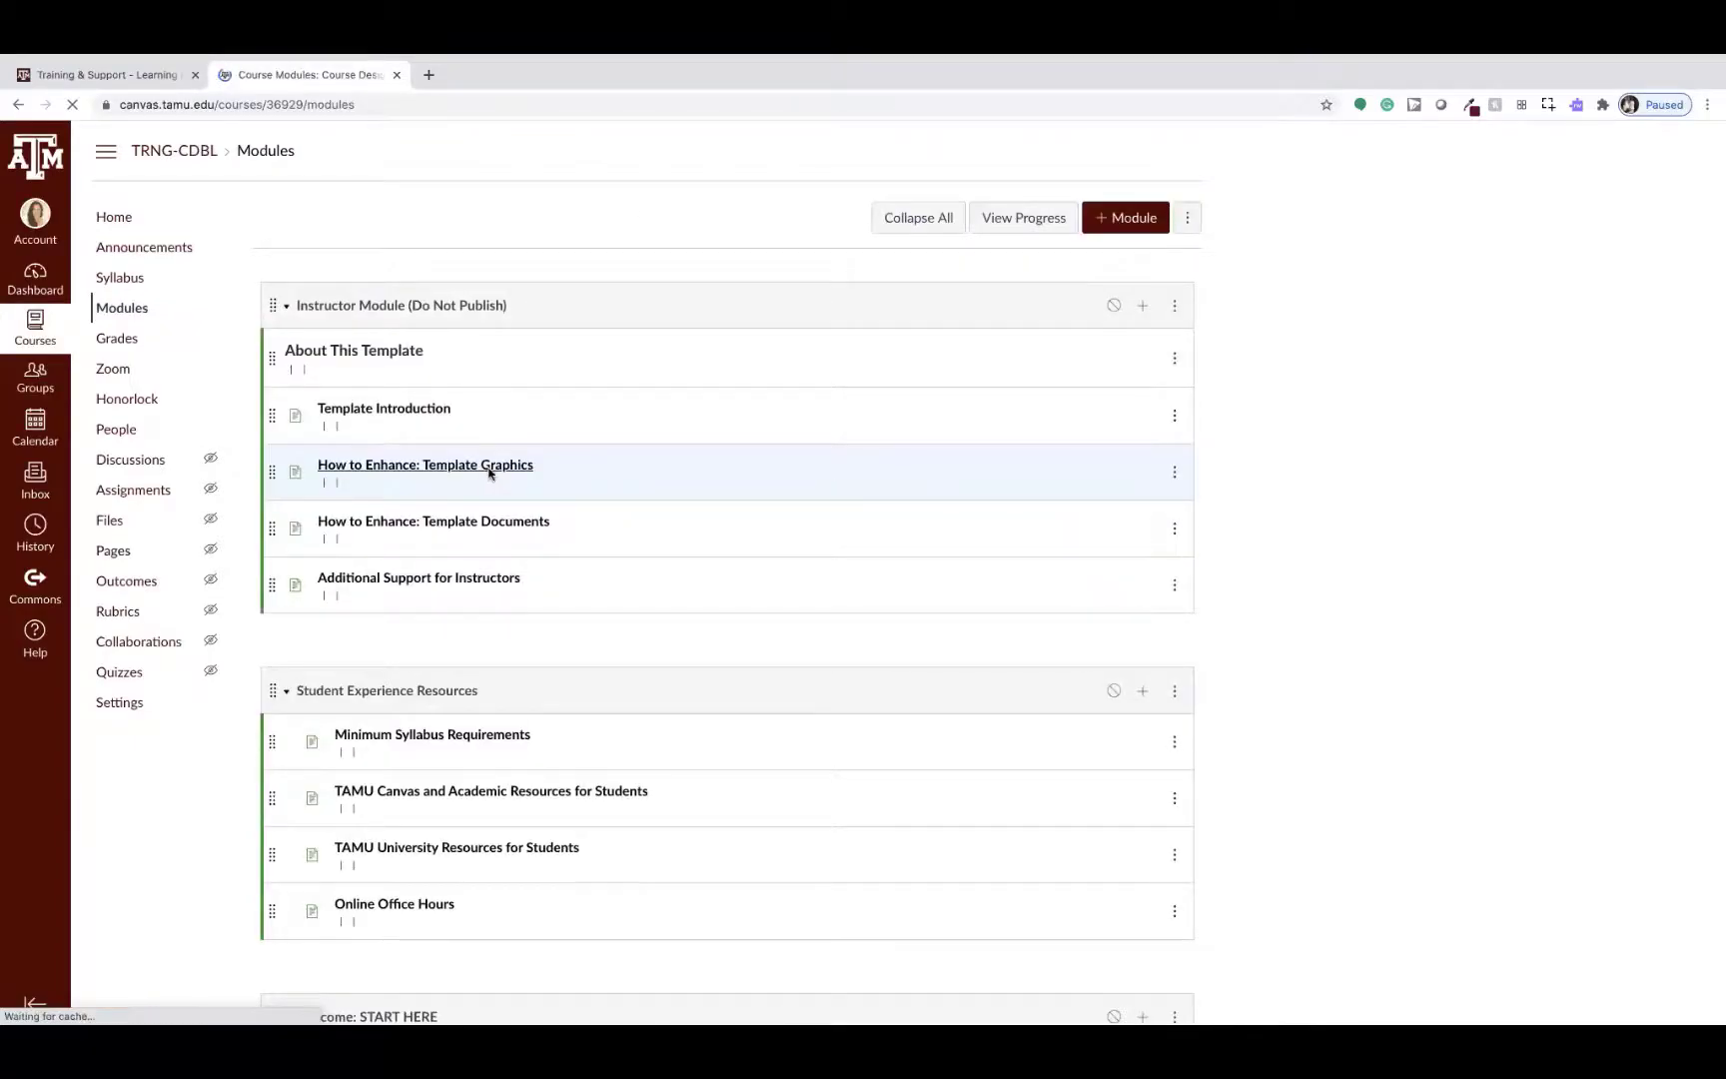
scroll(489, 470, down, 6)
scroll(380, 408, up, 3)
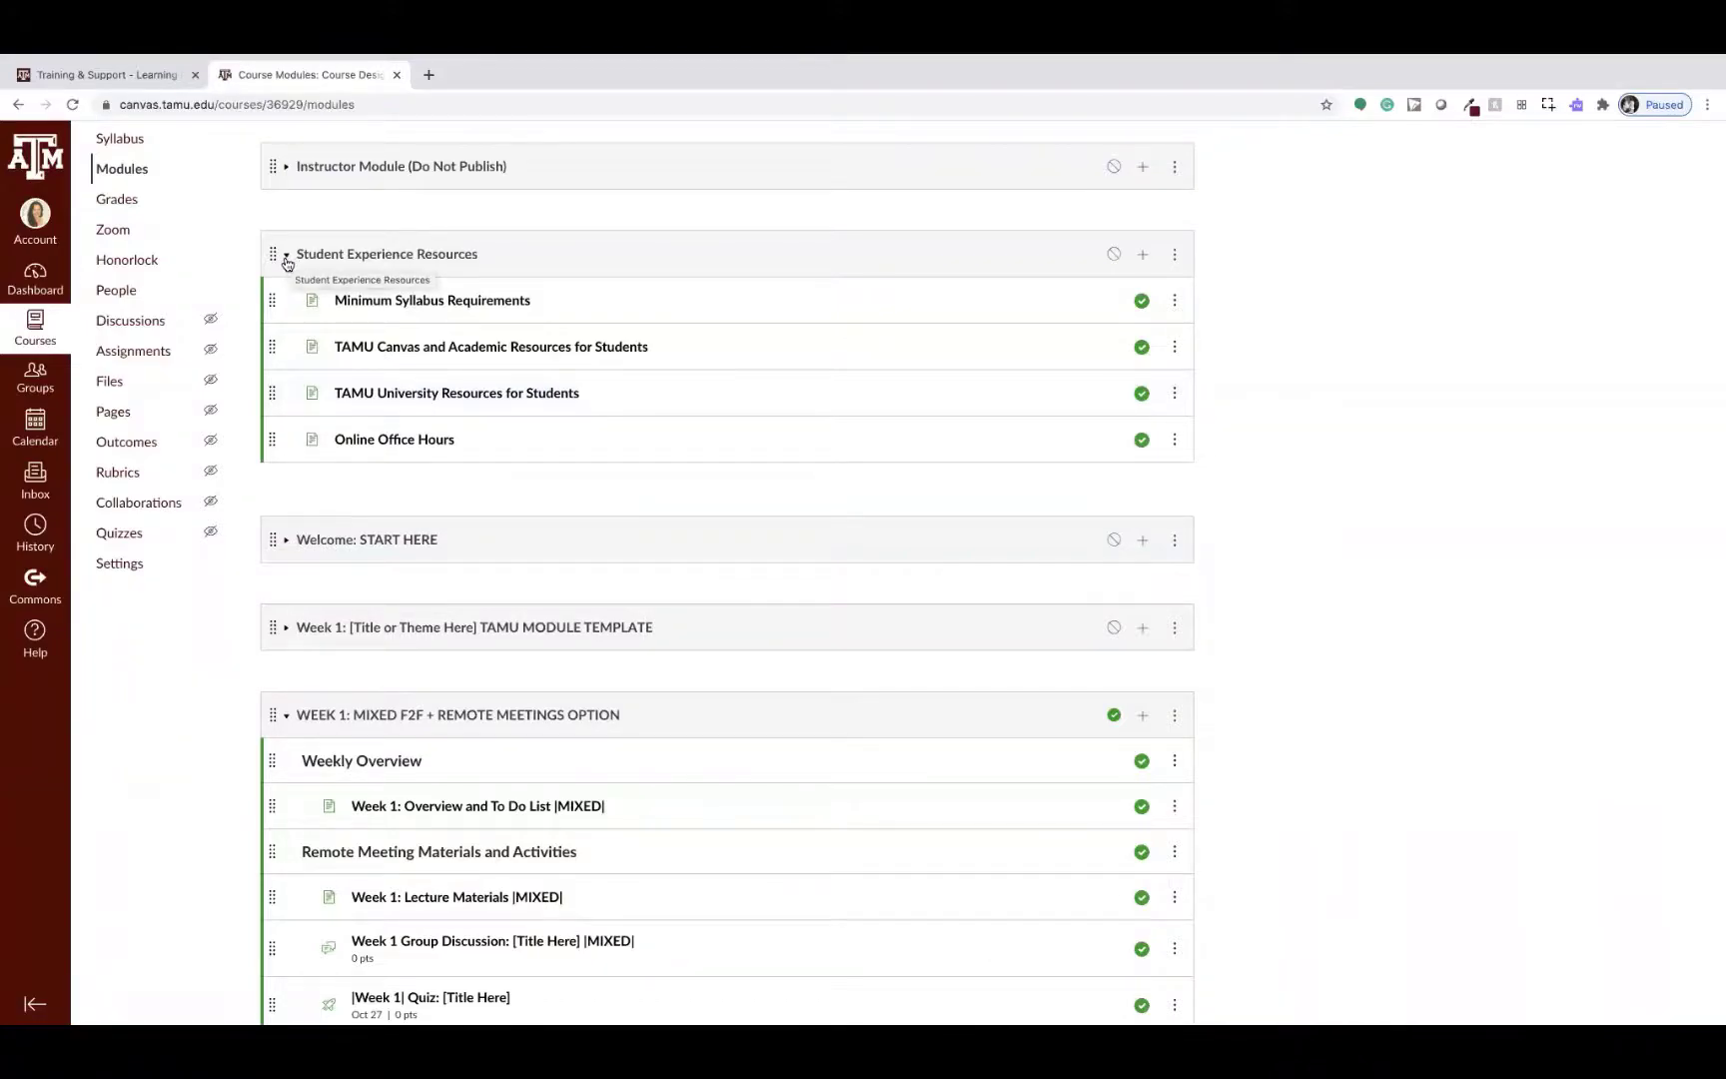
click(286, 257)
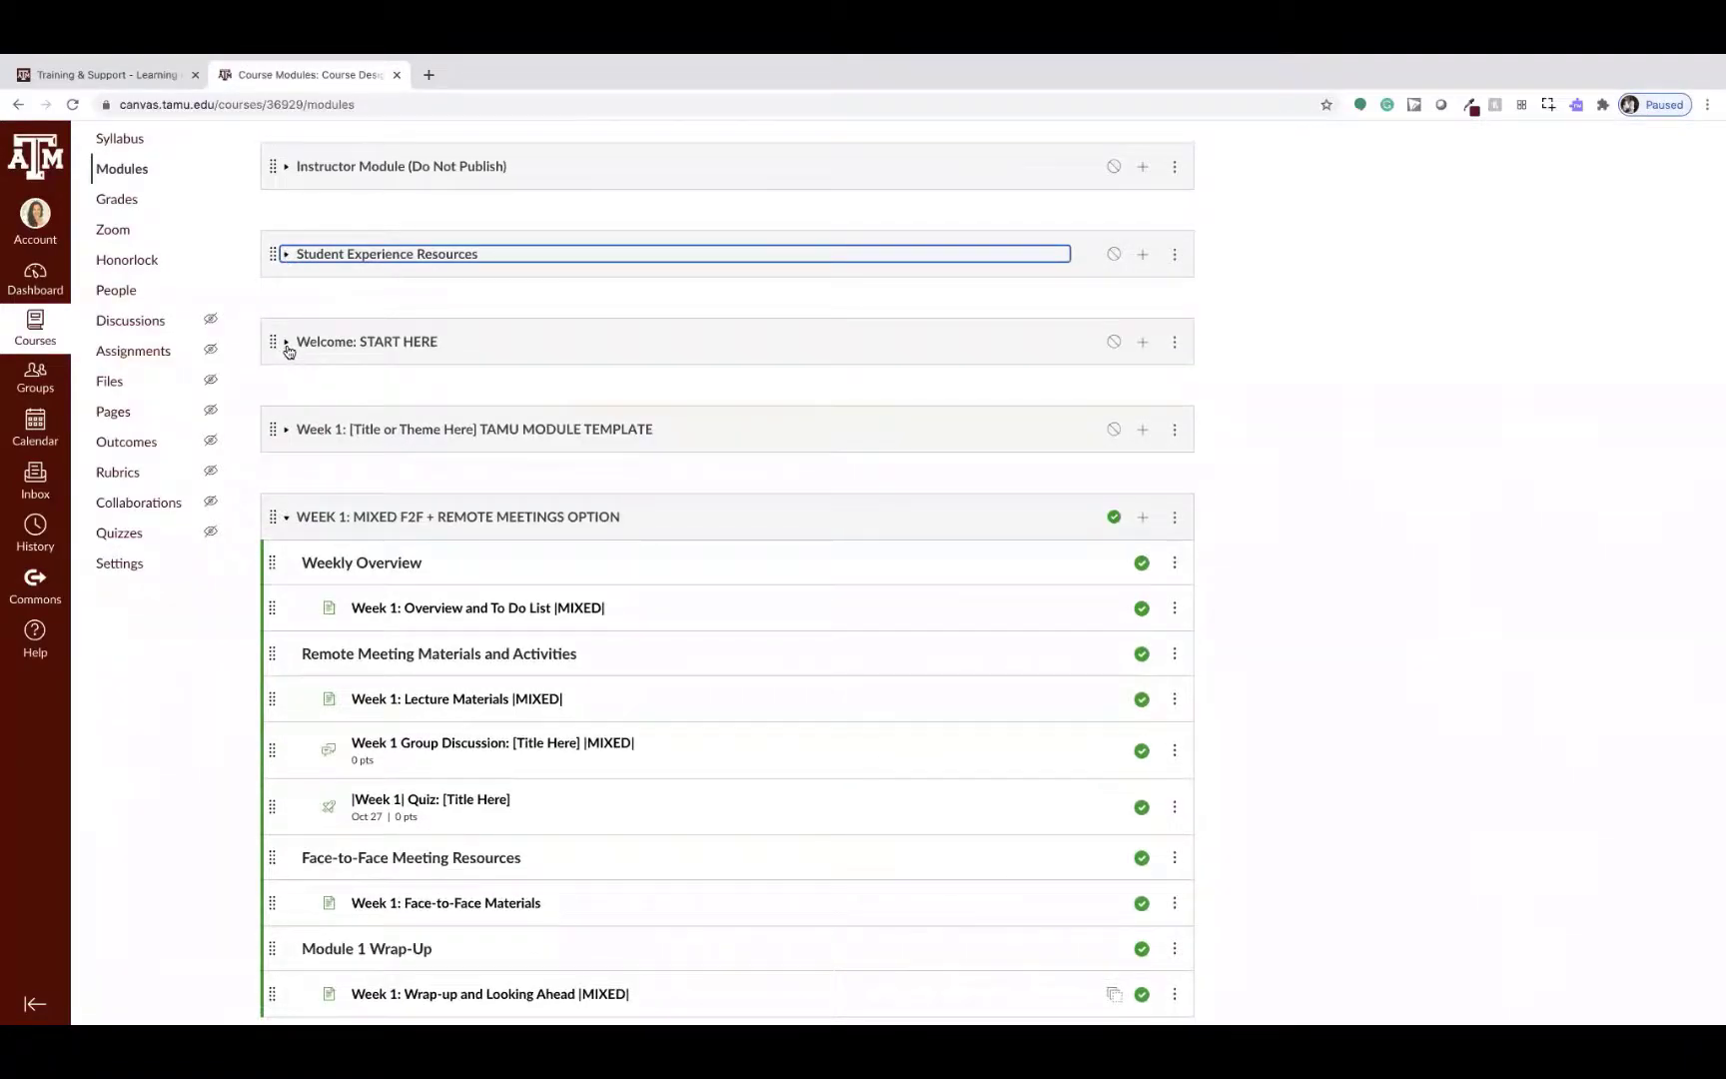
click(285, 343)
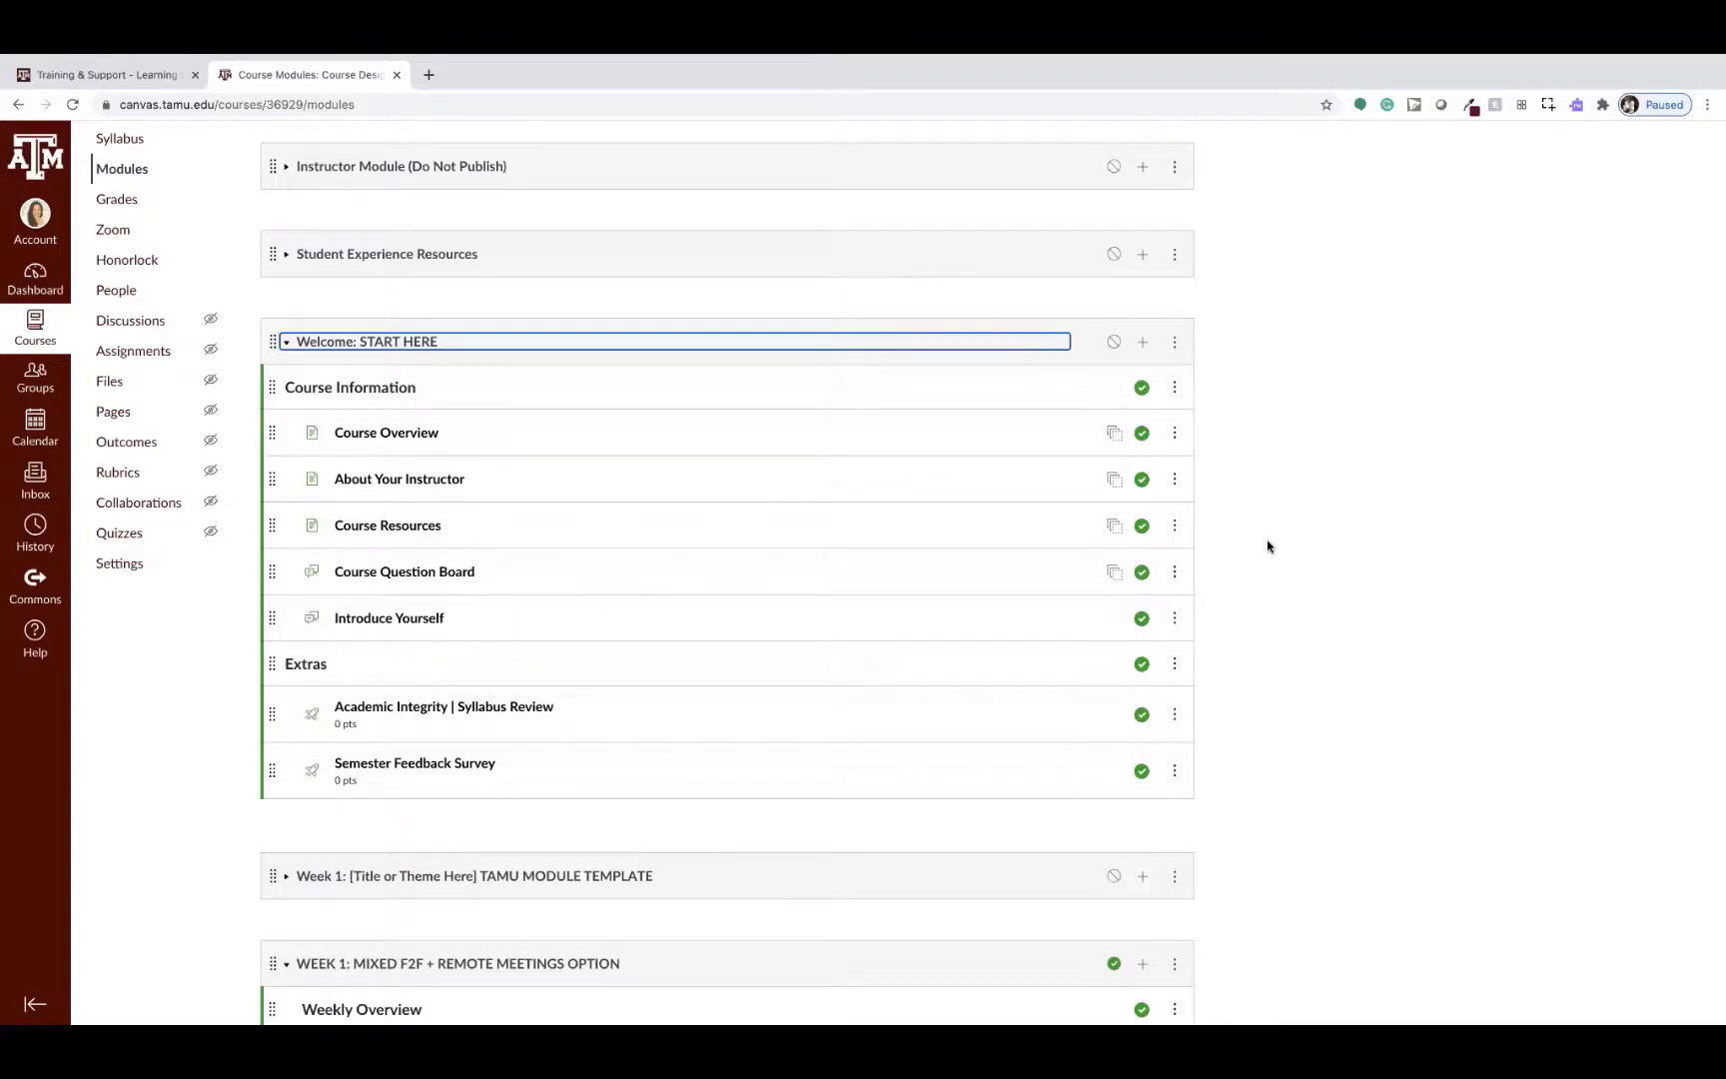
Expand the Week 1: [Title or Theme Here] TAMU MODULE TEMPLATE module and review its weekly overview, activities and review items.
scroll(1267, 545, down, 2)
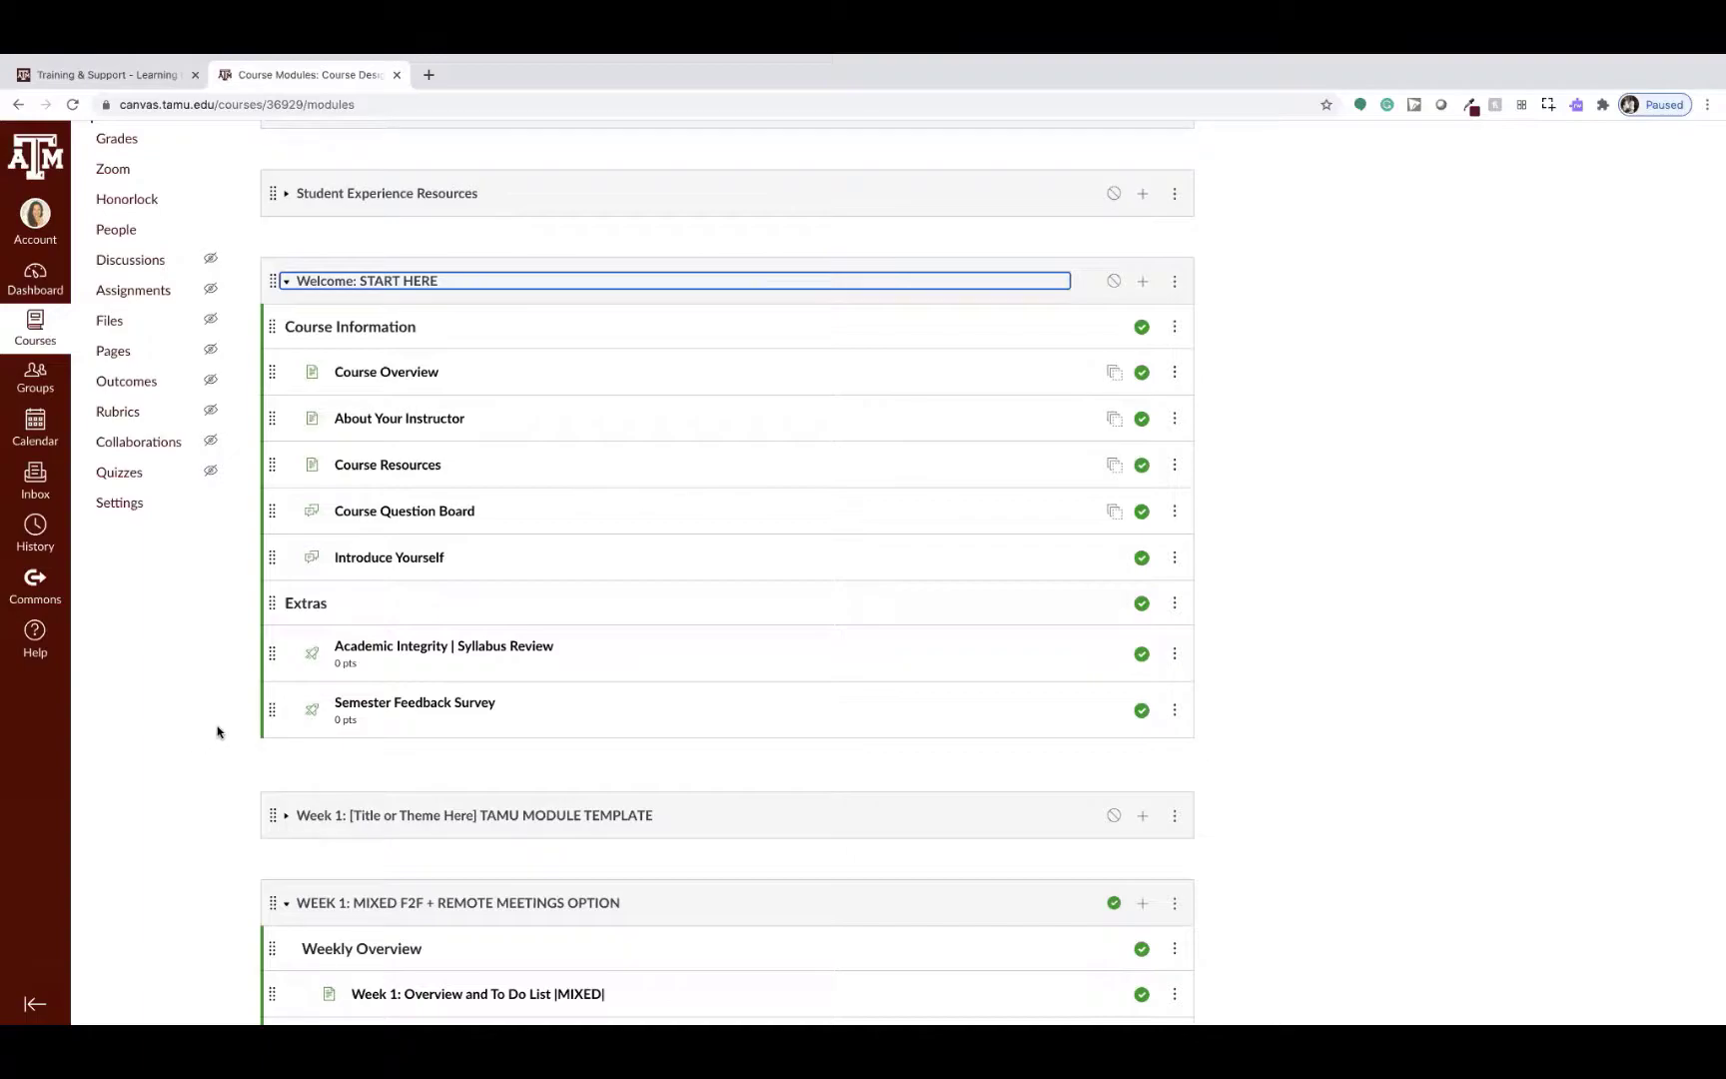
scroll(217, 733, down, 2)
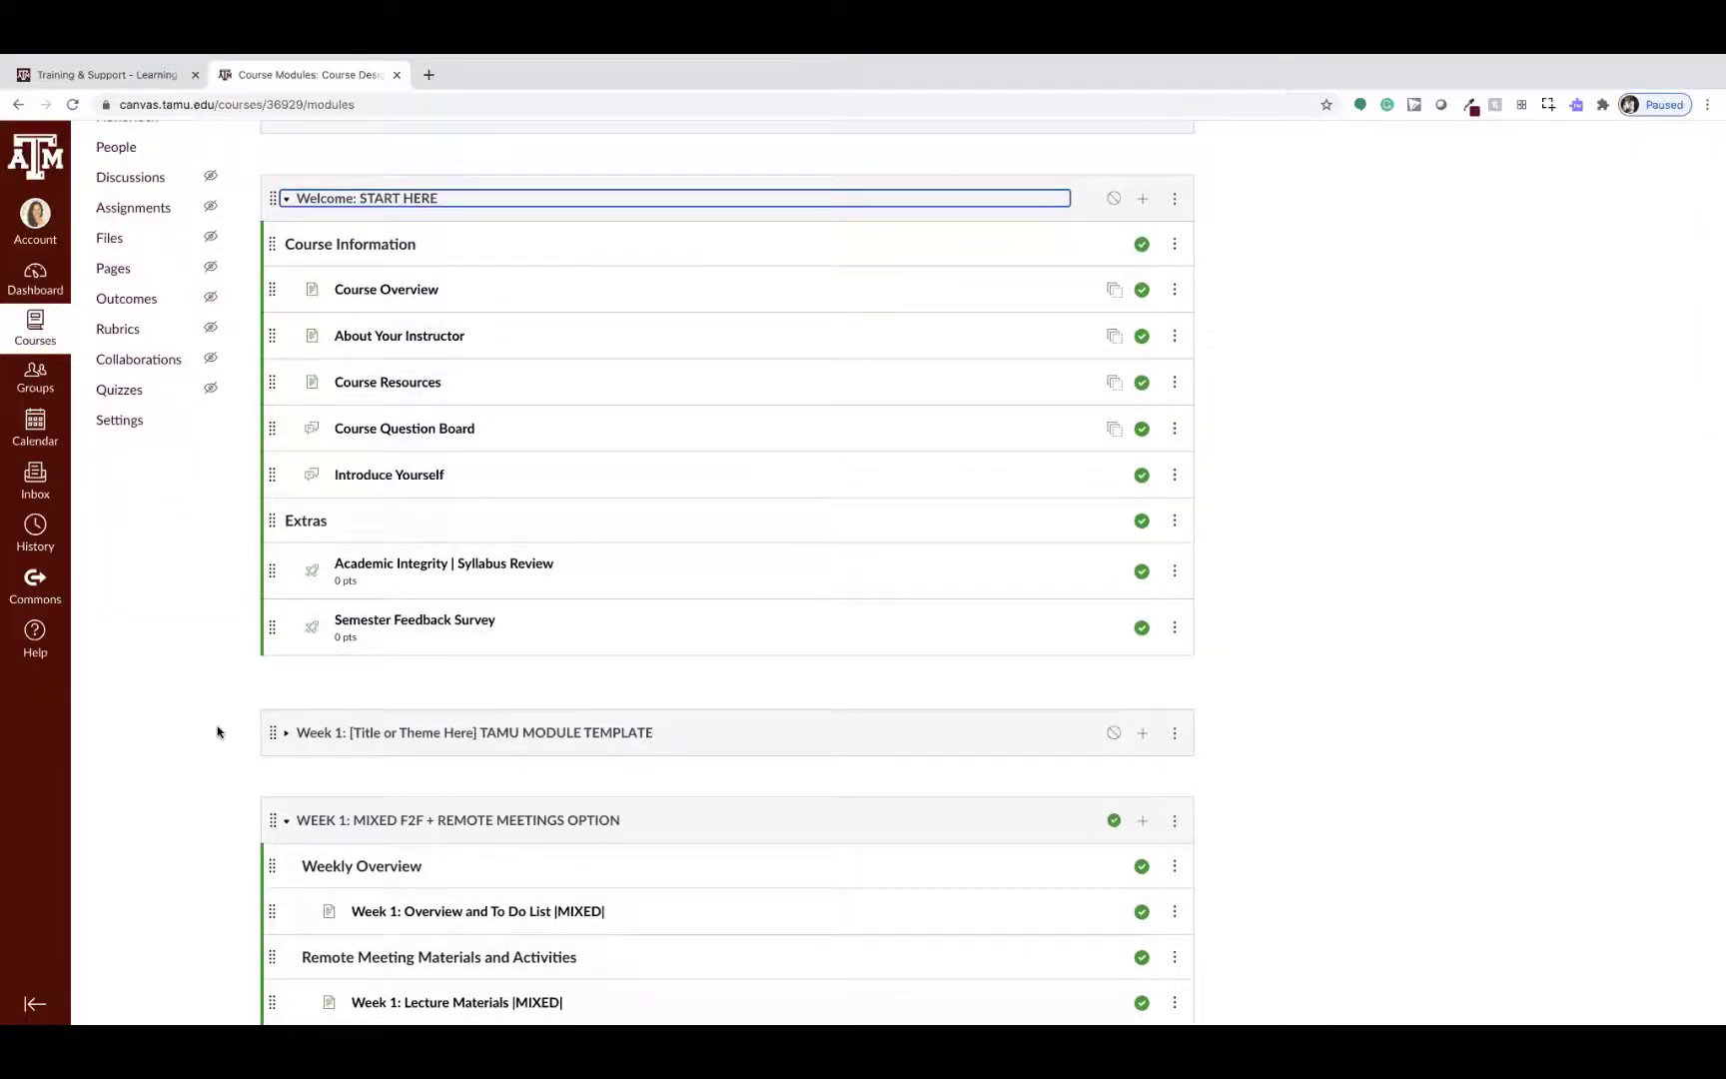
scroll(217, 732, down, 1)
click(285, 670)
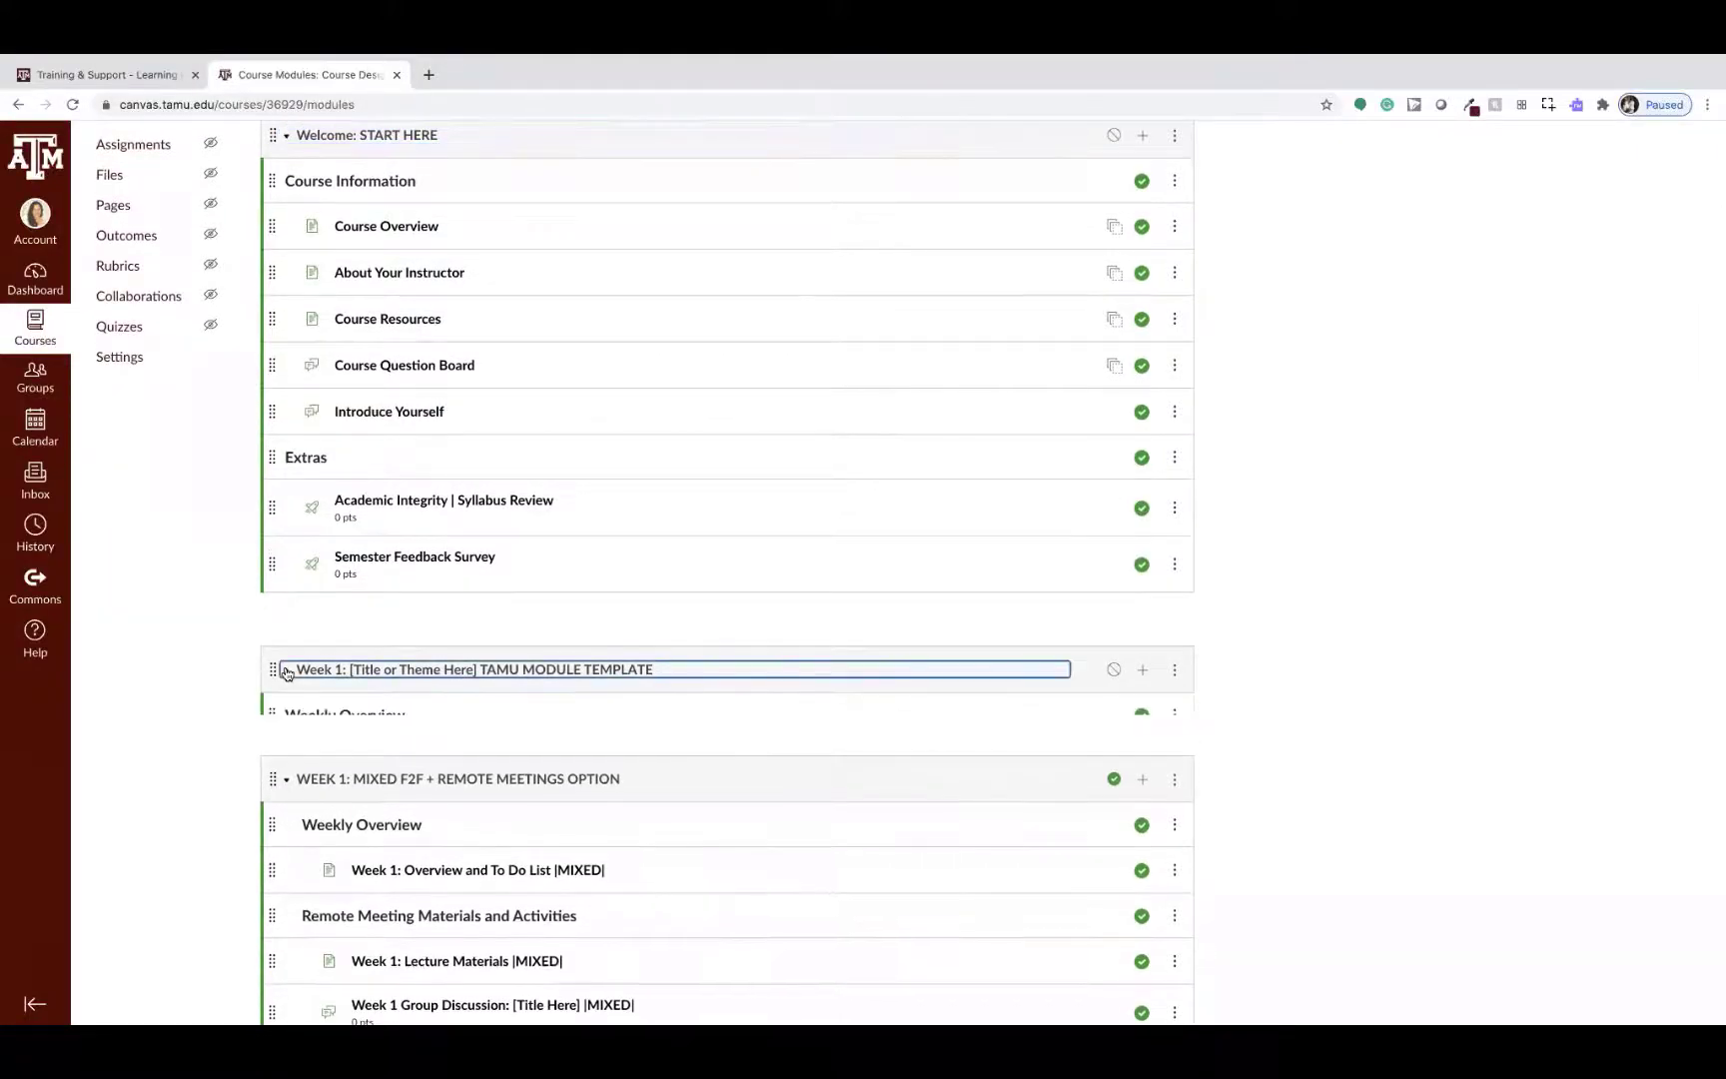
scroll(285, 675, down, 4)
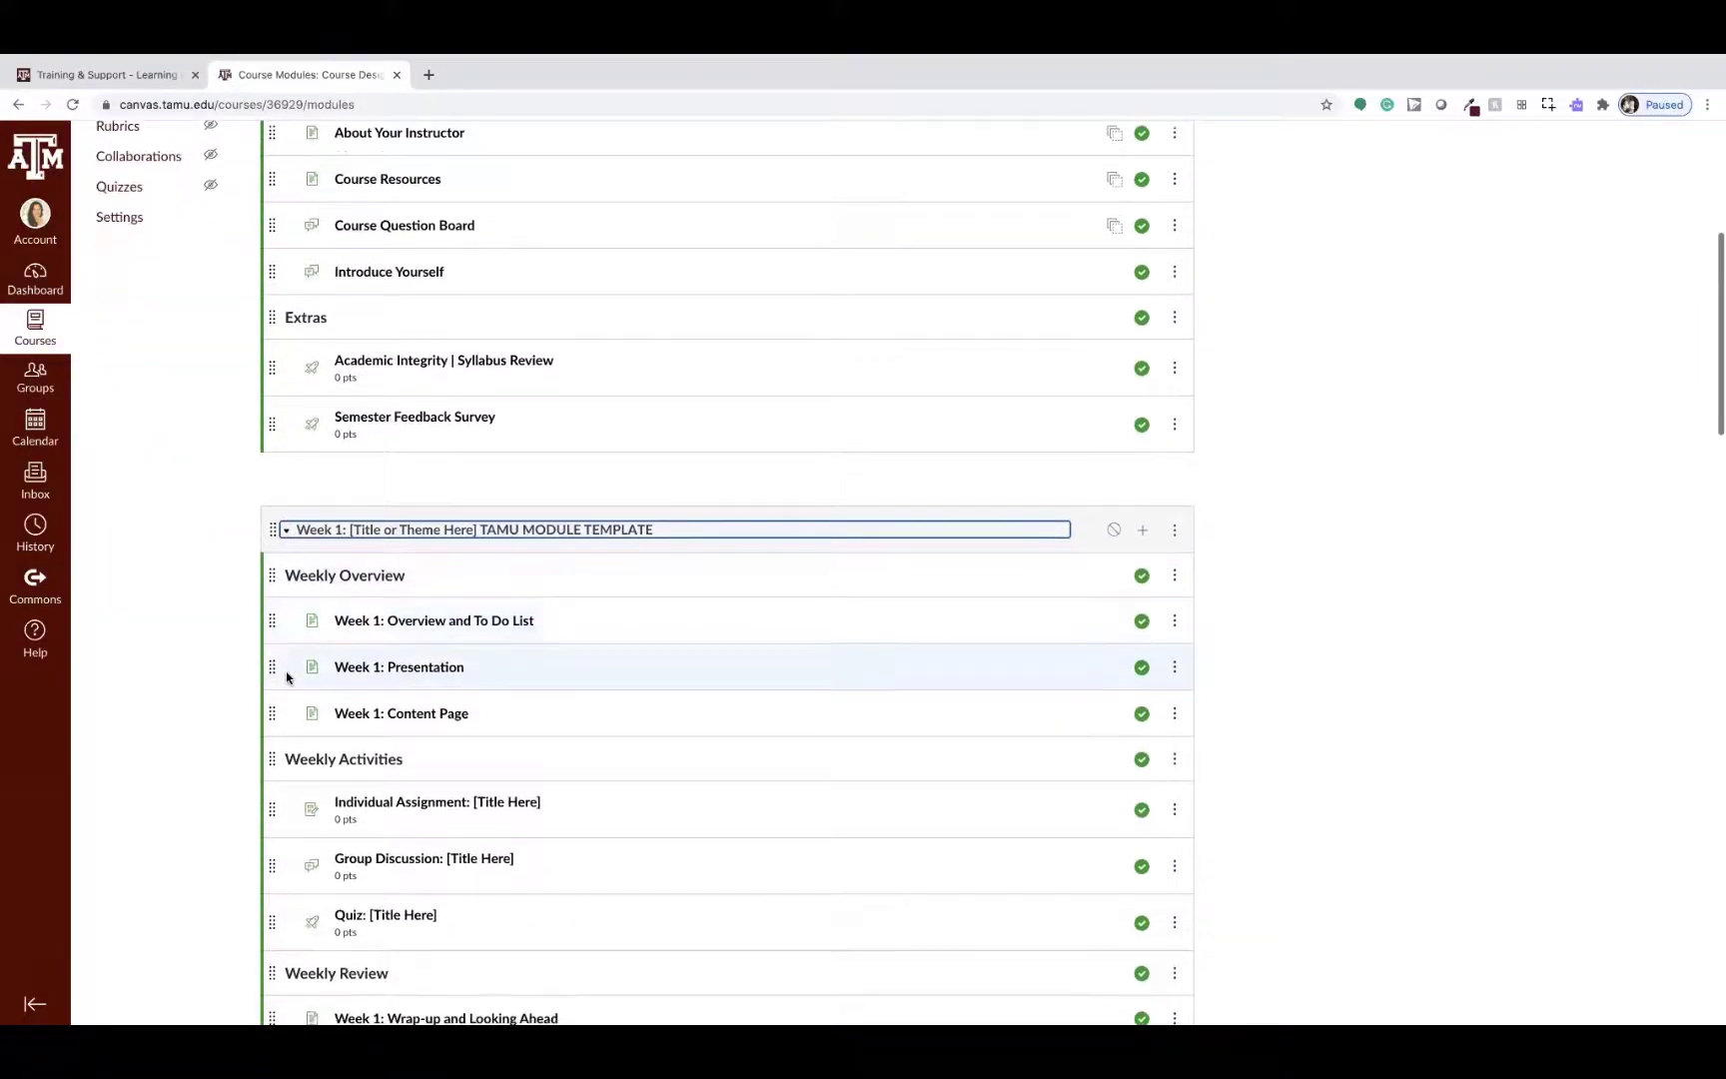
scroll(285, 675, down, 1)
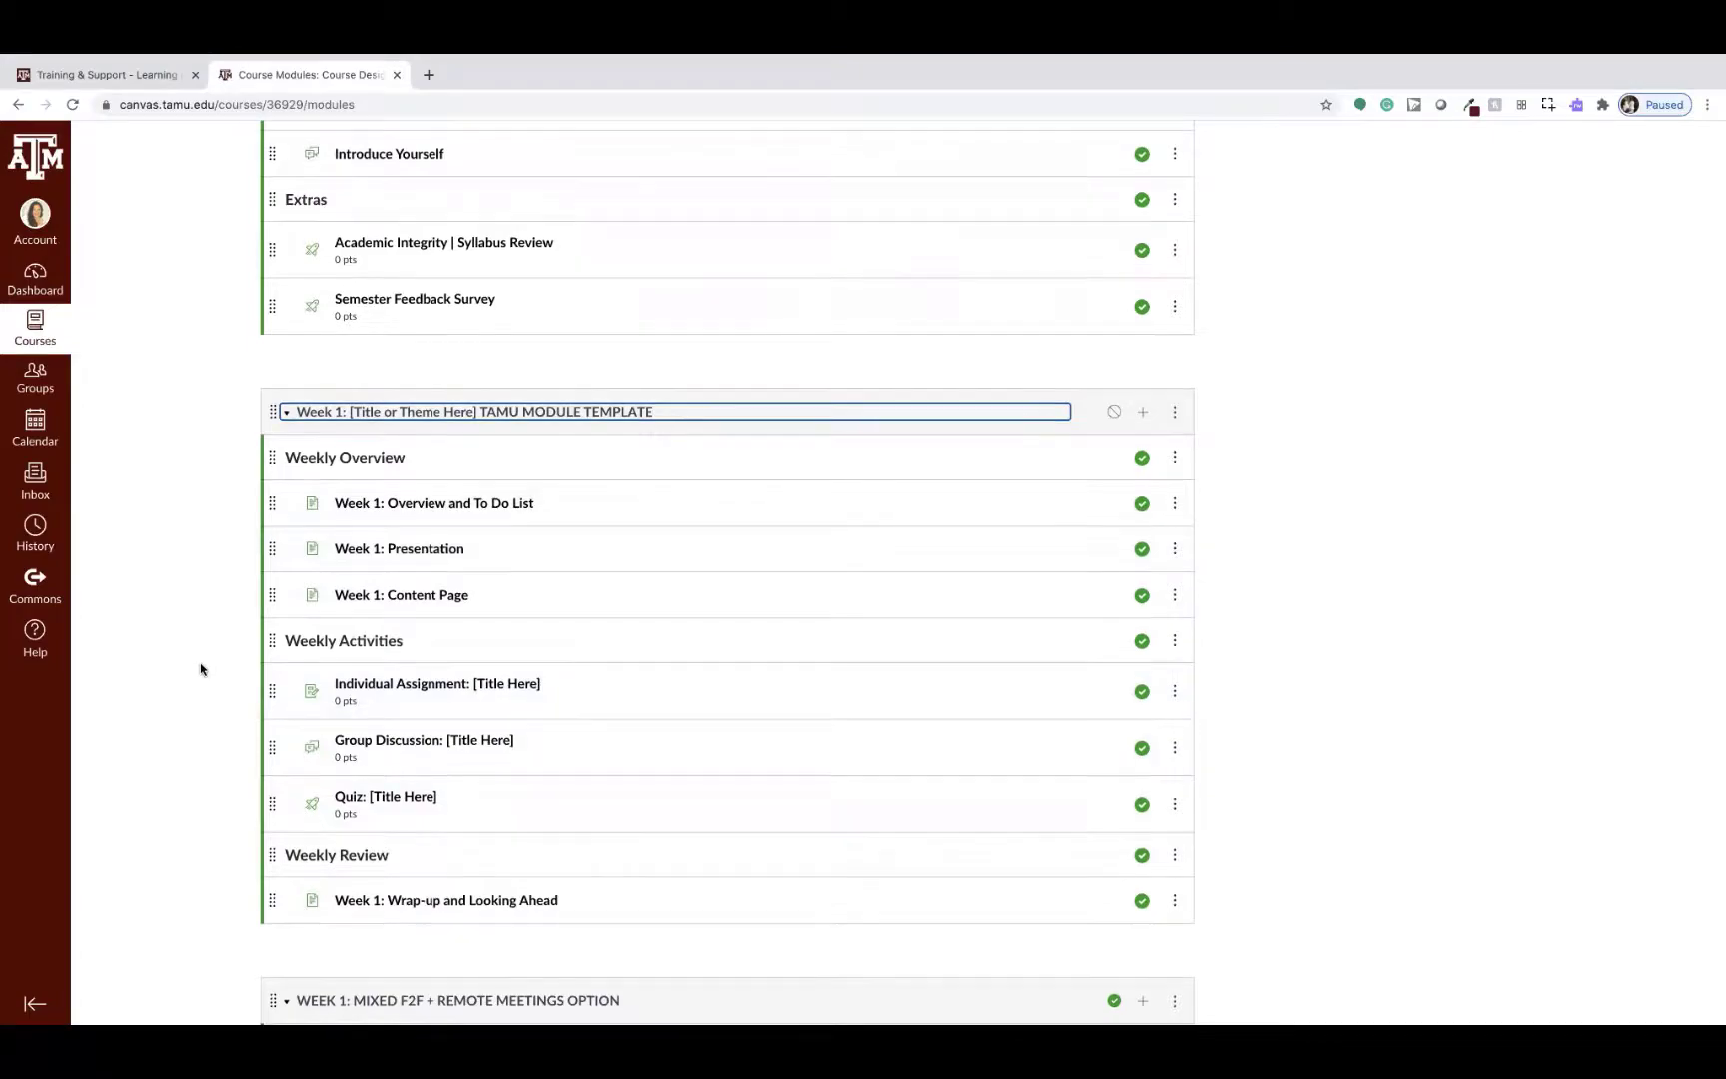
scroll(200, 668, down, 1)
scroll(200, 667, down, 1)
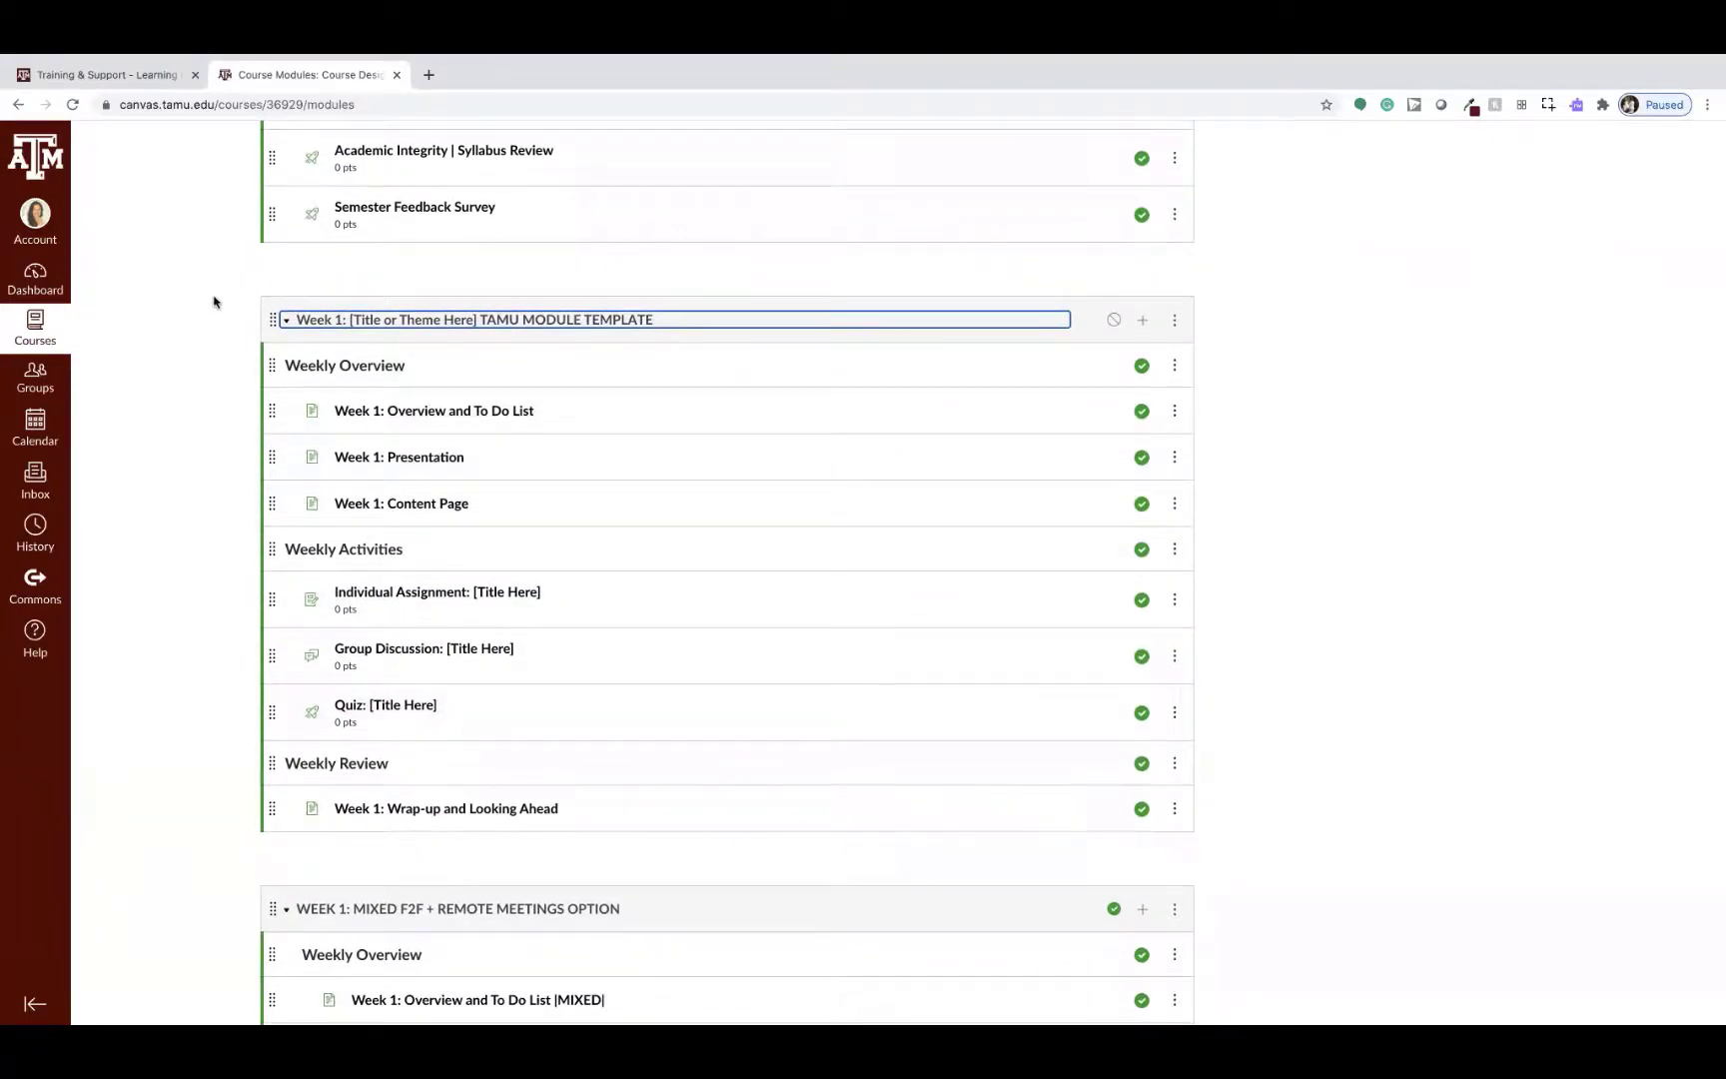
scroll(239, 345, down, 1)
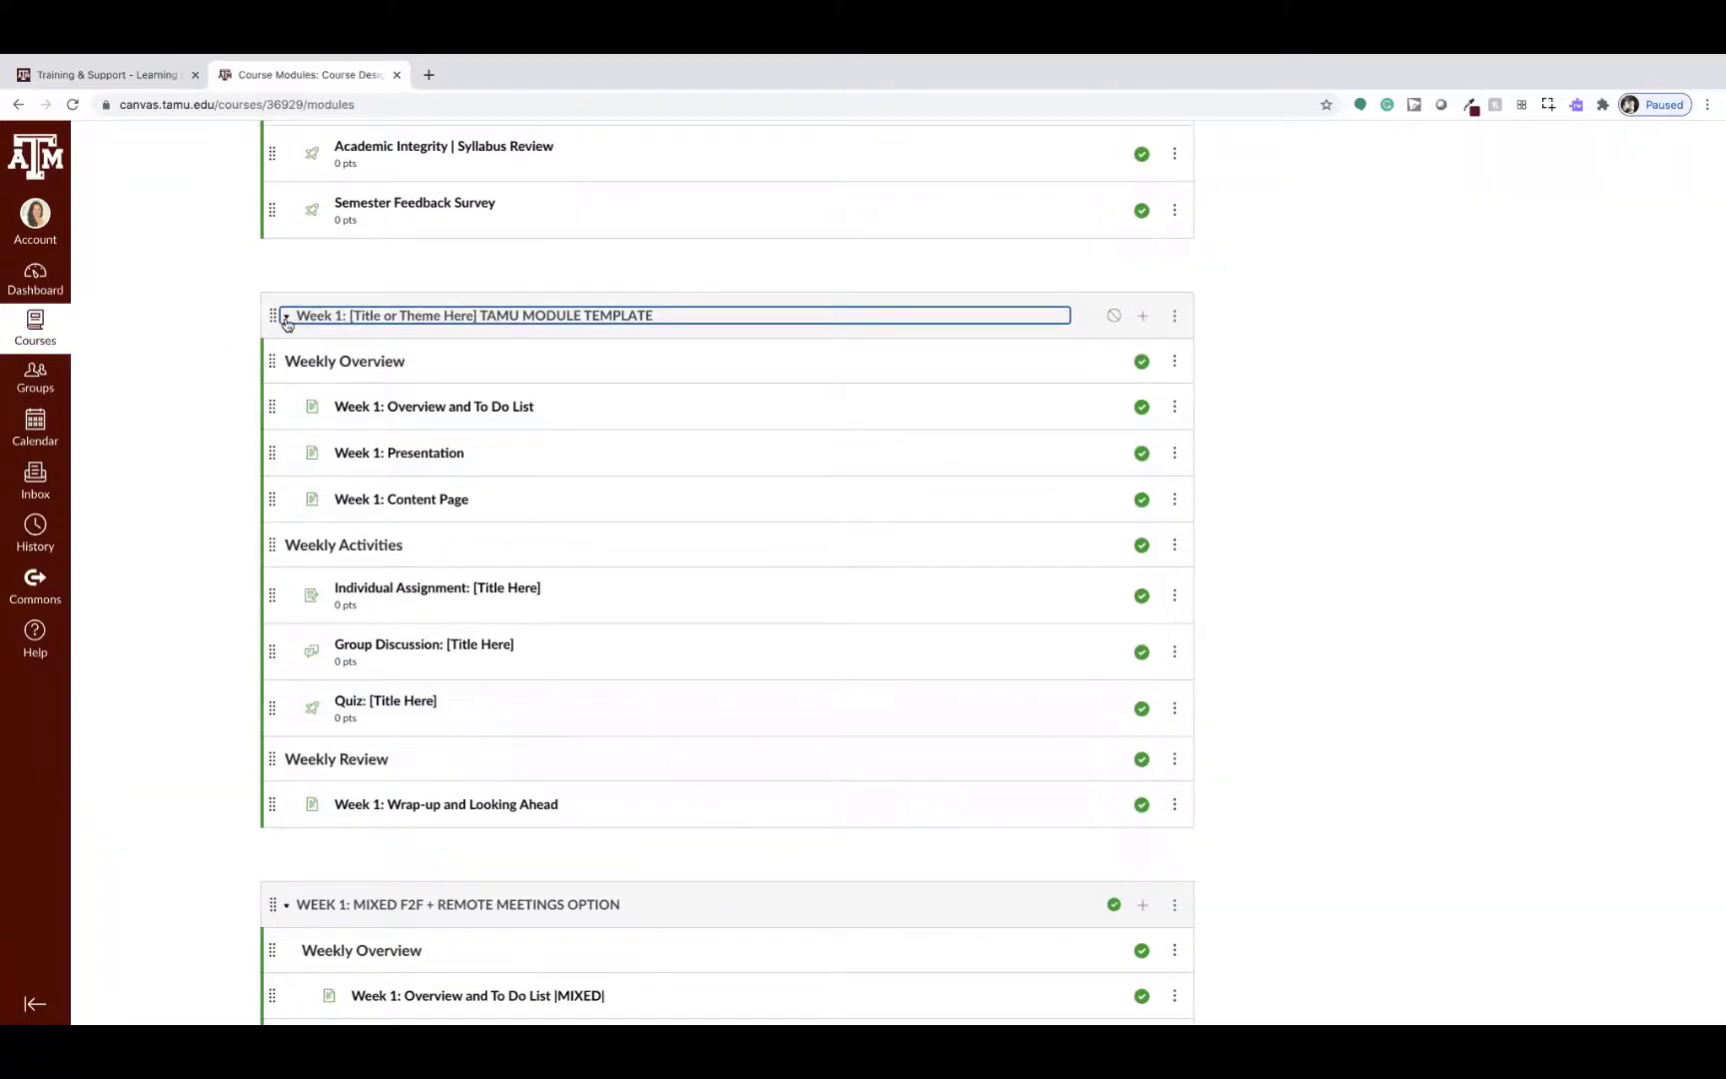
Collapse the Week 1 TAMU MODULE TEMPLATE module and examine the layout of WEEK 1: MIXED F2F + REMOTE MEETINGS OPTION.
click(286, 318)
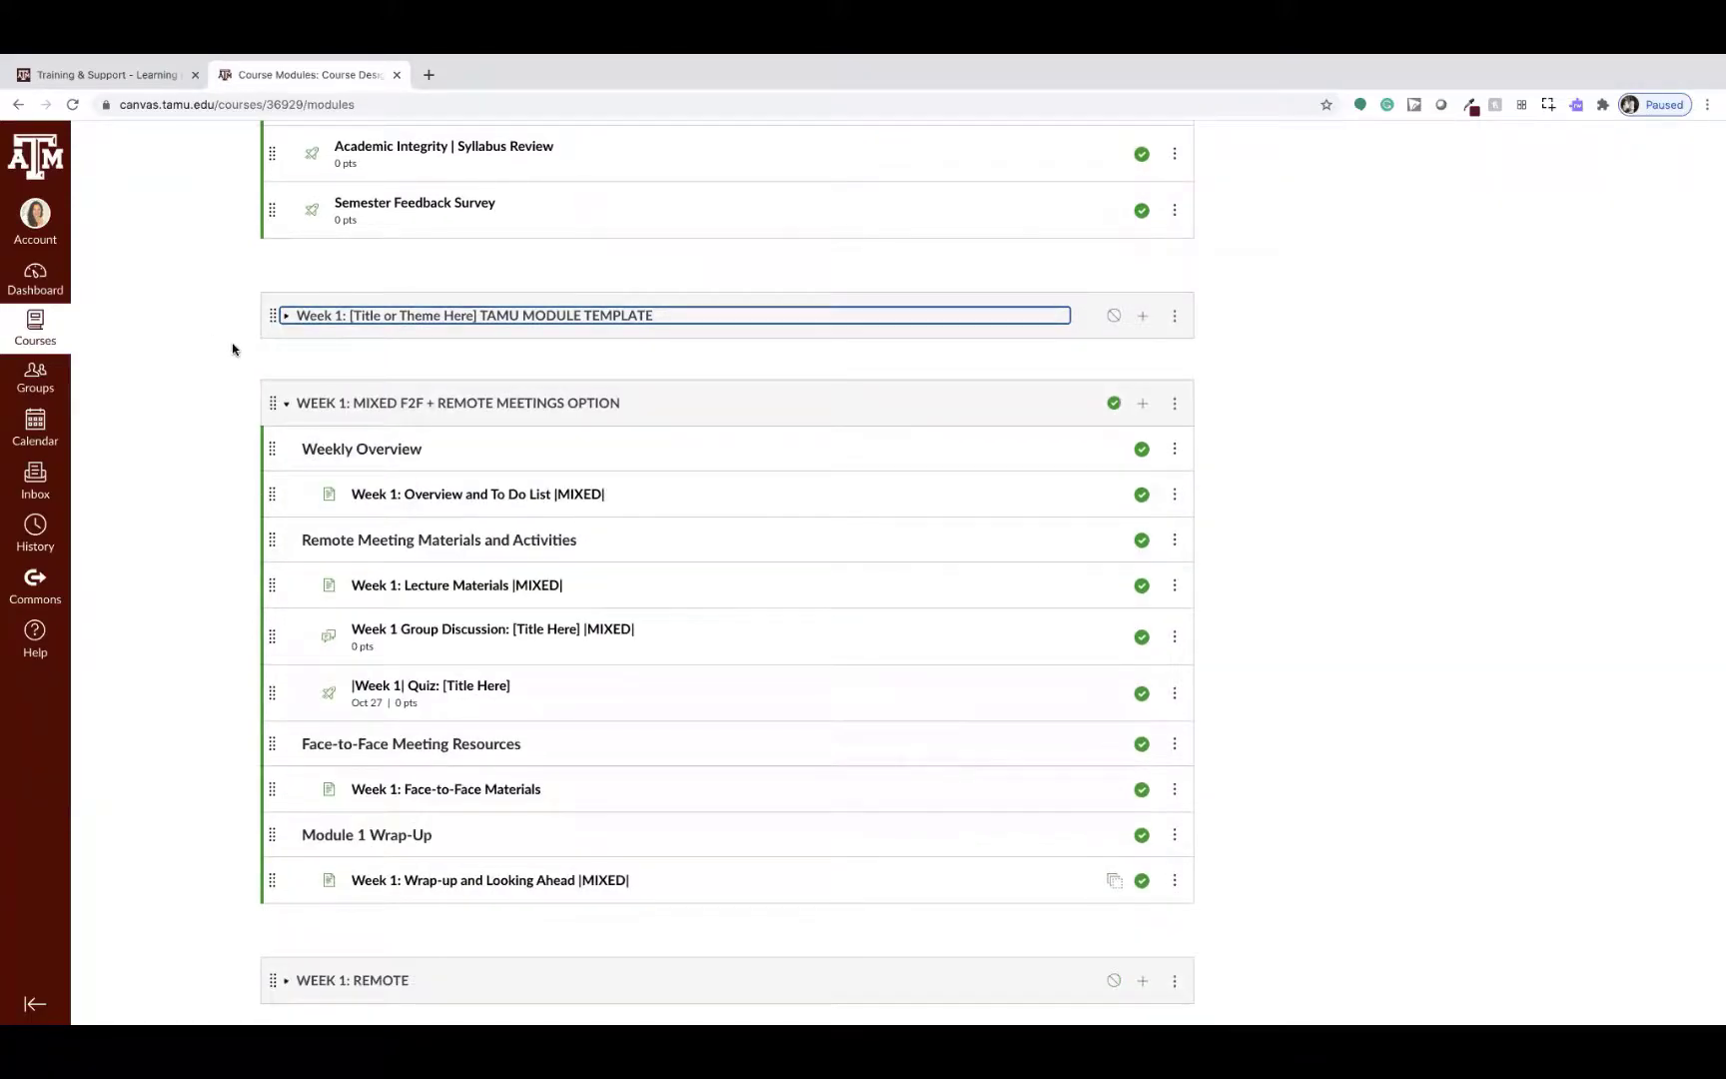
scroll(230, 340, down, 2)
scroll(231, 350, down, 1)
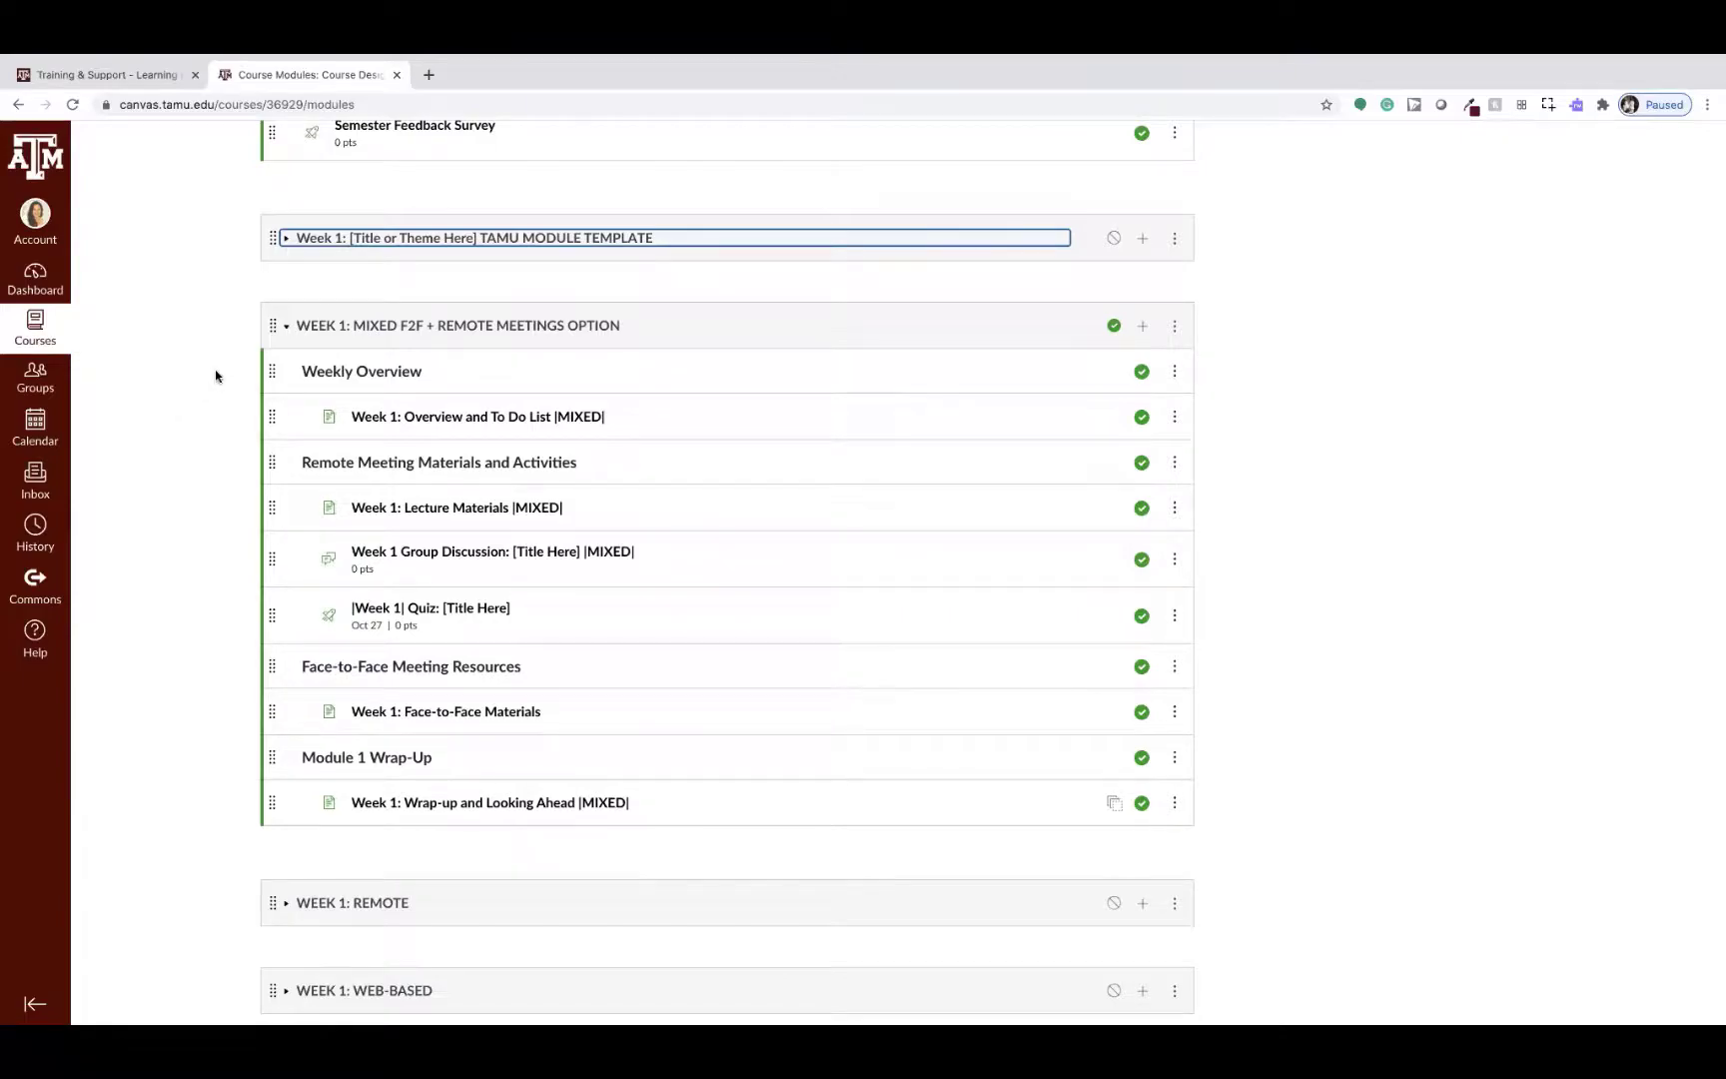
scroll(216, 376, down, 1)
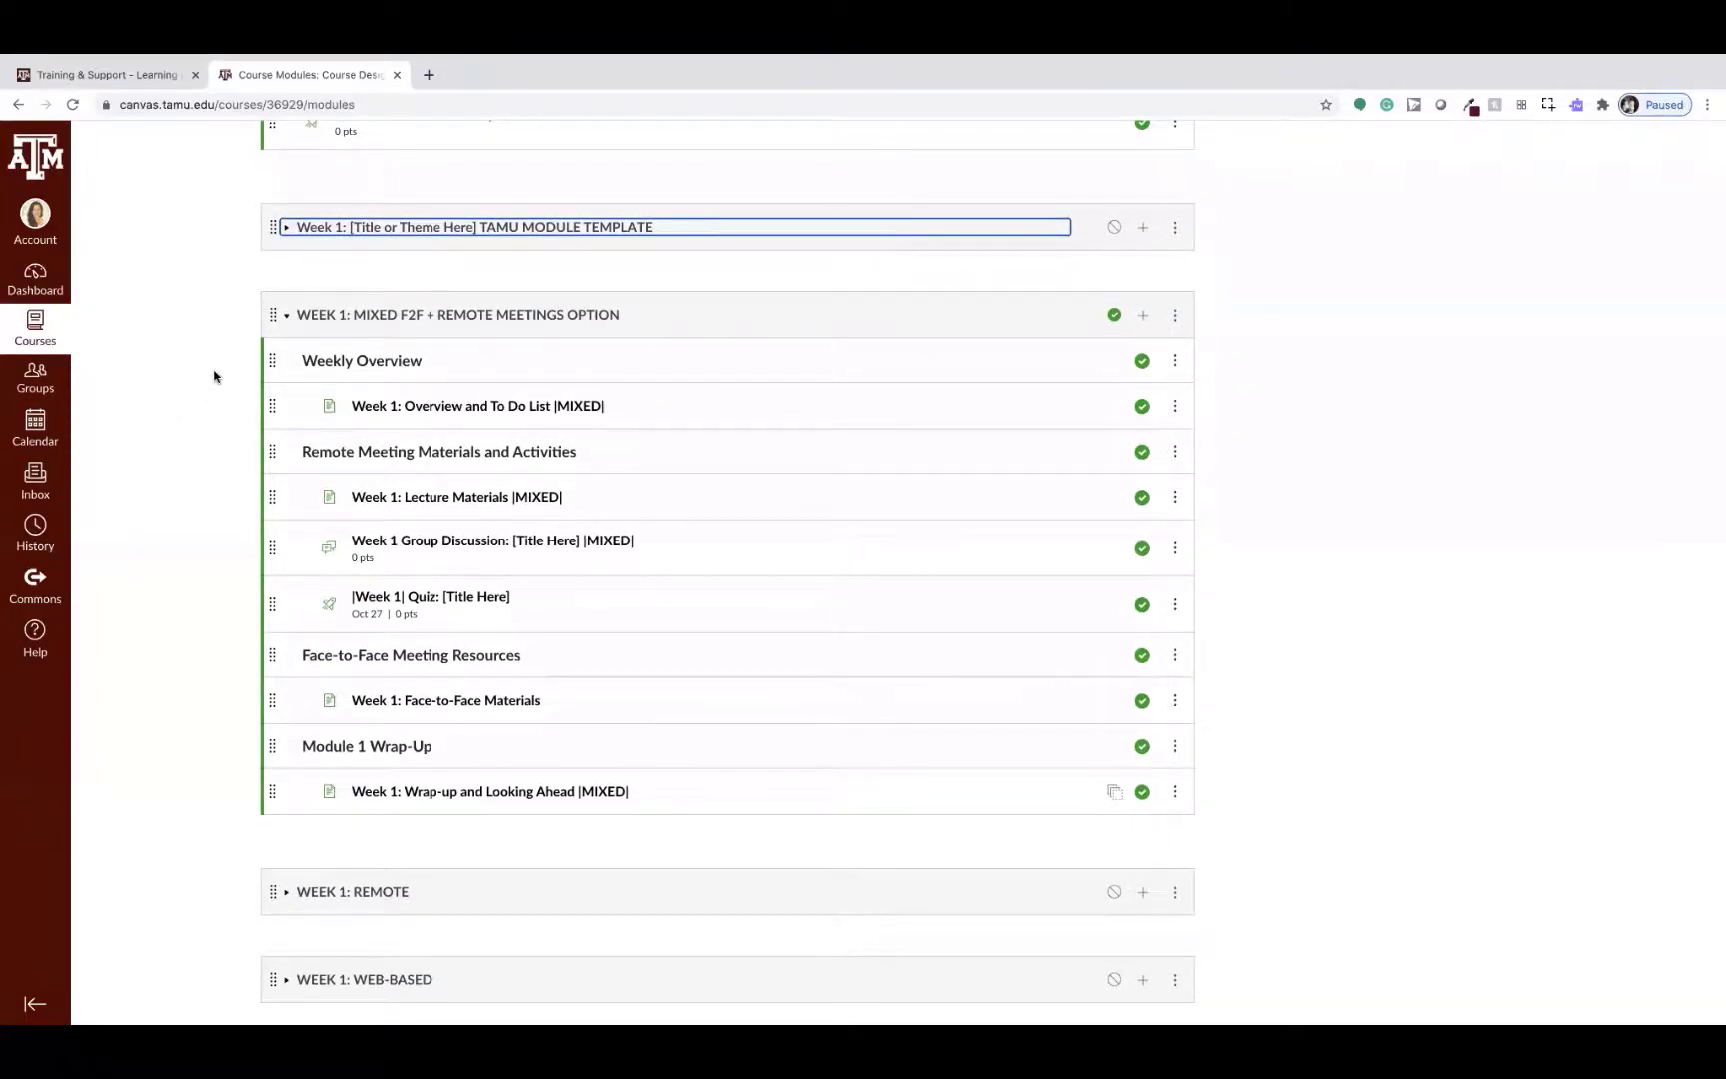
scroll(214, 375, down, 1)
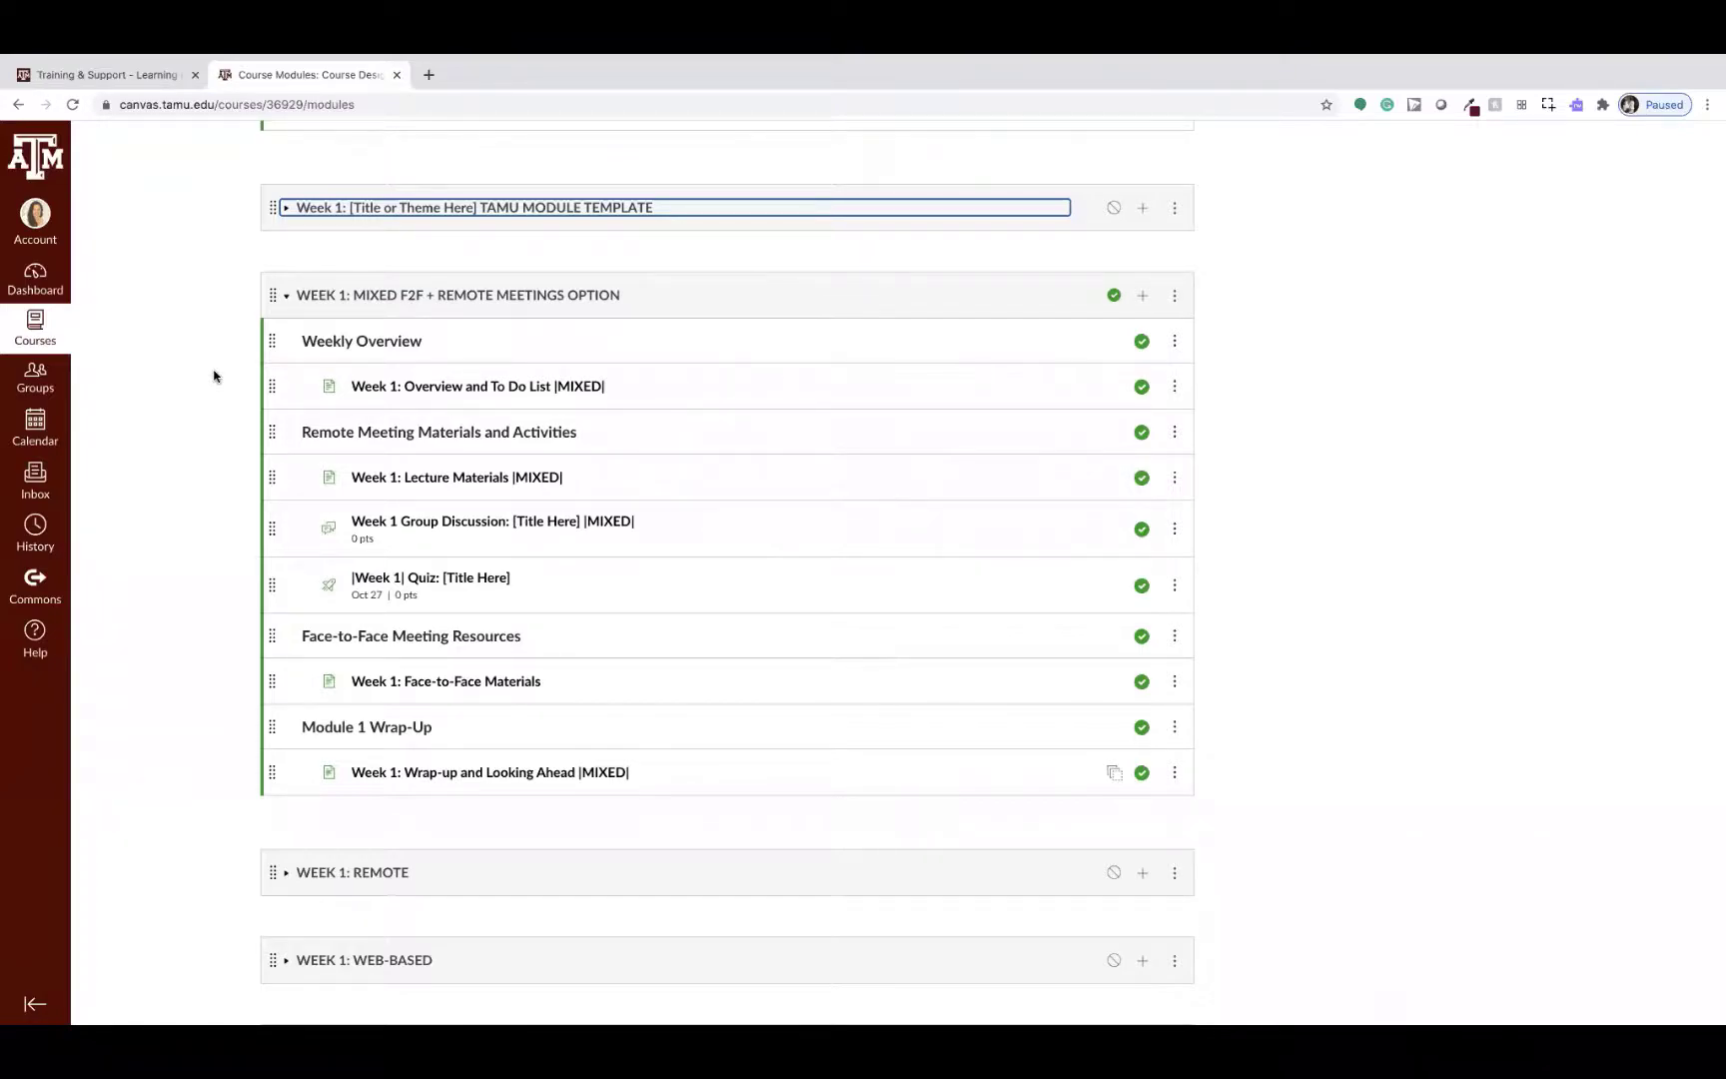
Open the Course Overview page in the Welcome: START HERE module and review its class description, learning objectives, expectations and grading scheme.
scroll(240, 329, up, 5)
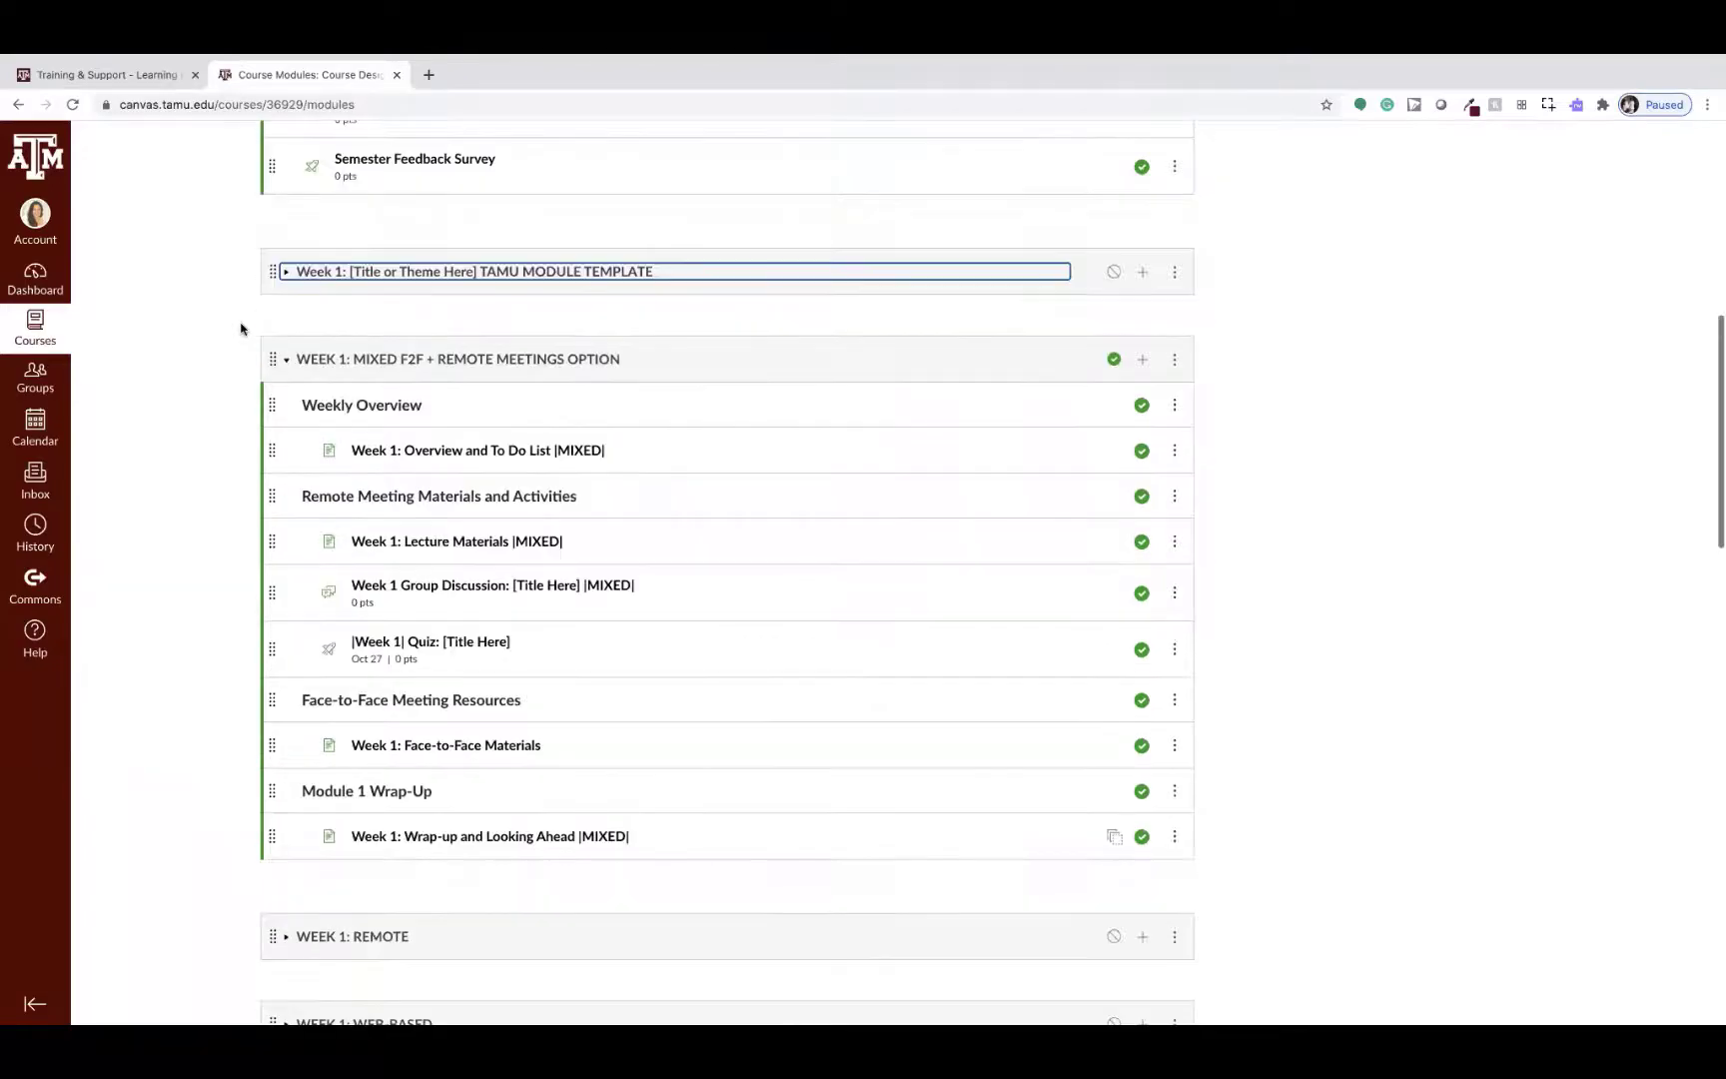
scroll(242, 328, up, 2)
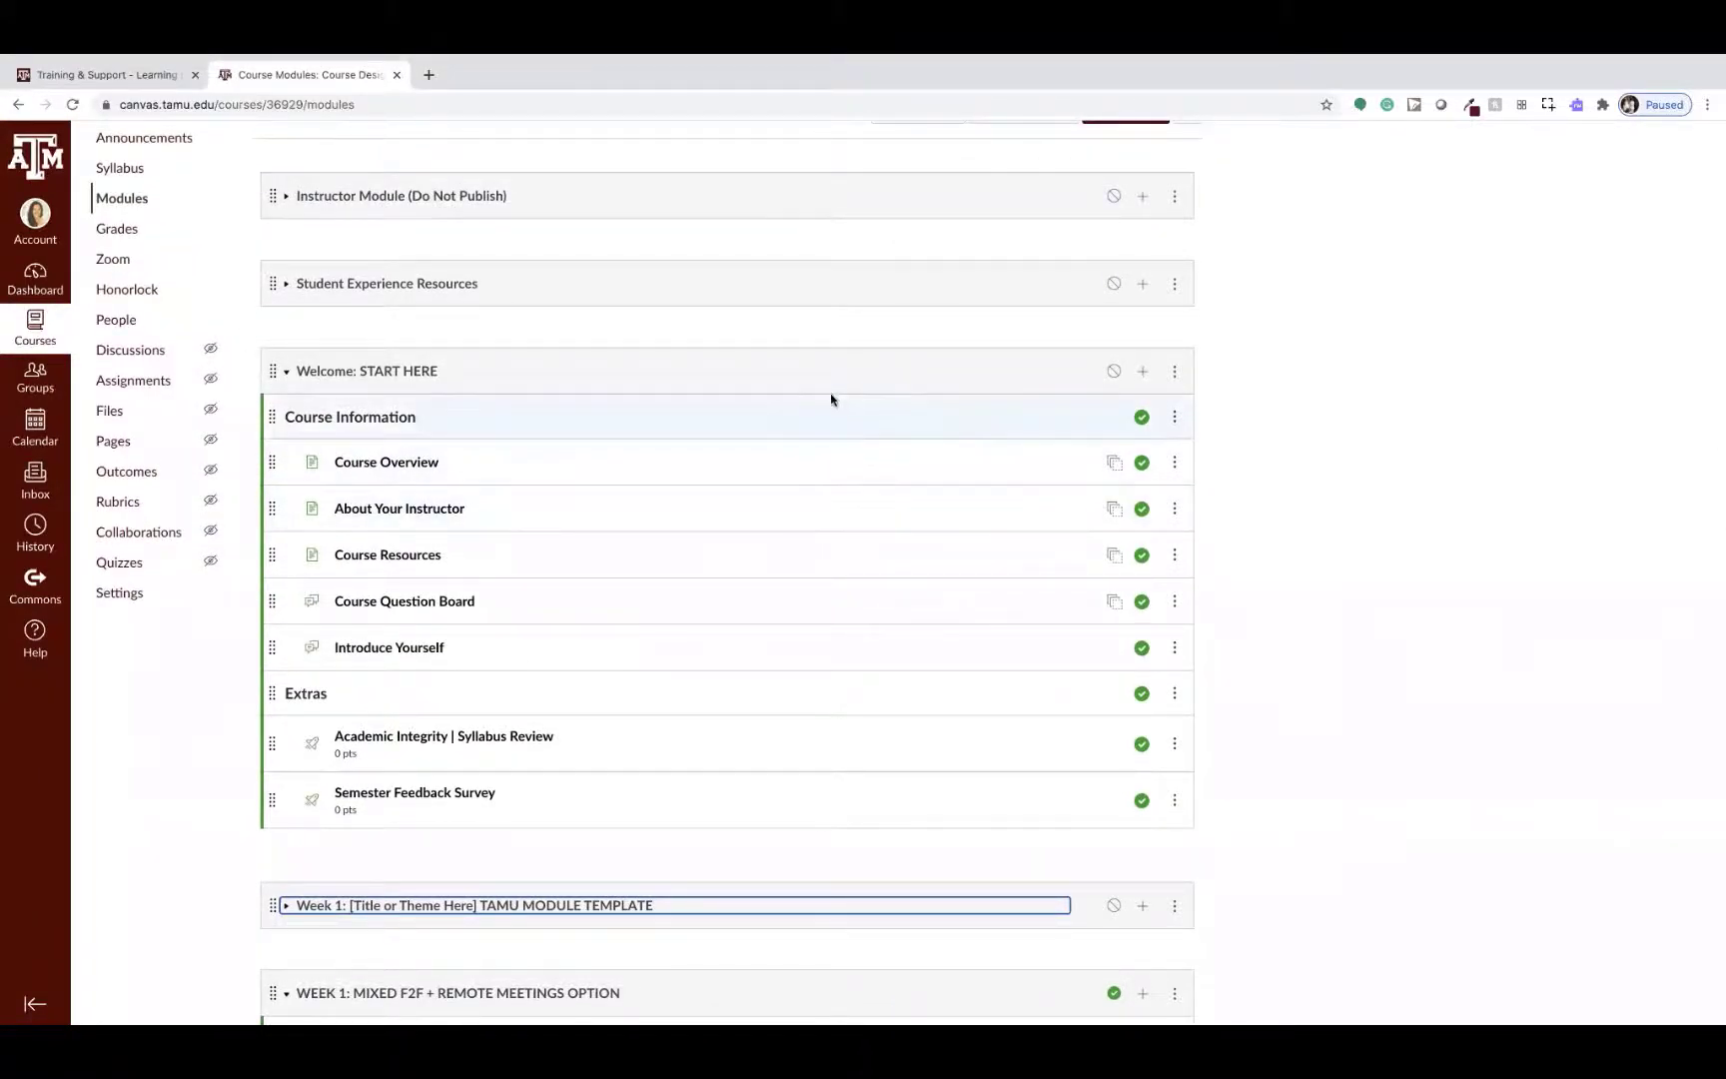
click(402, 469)
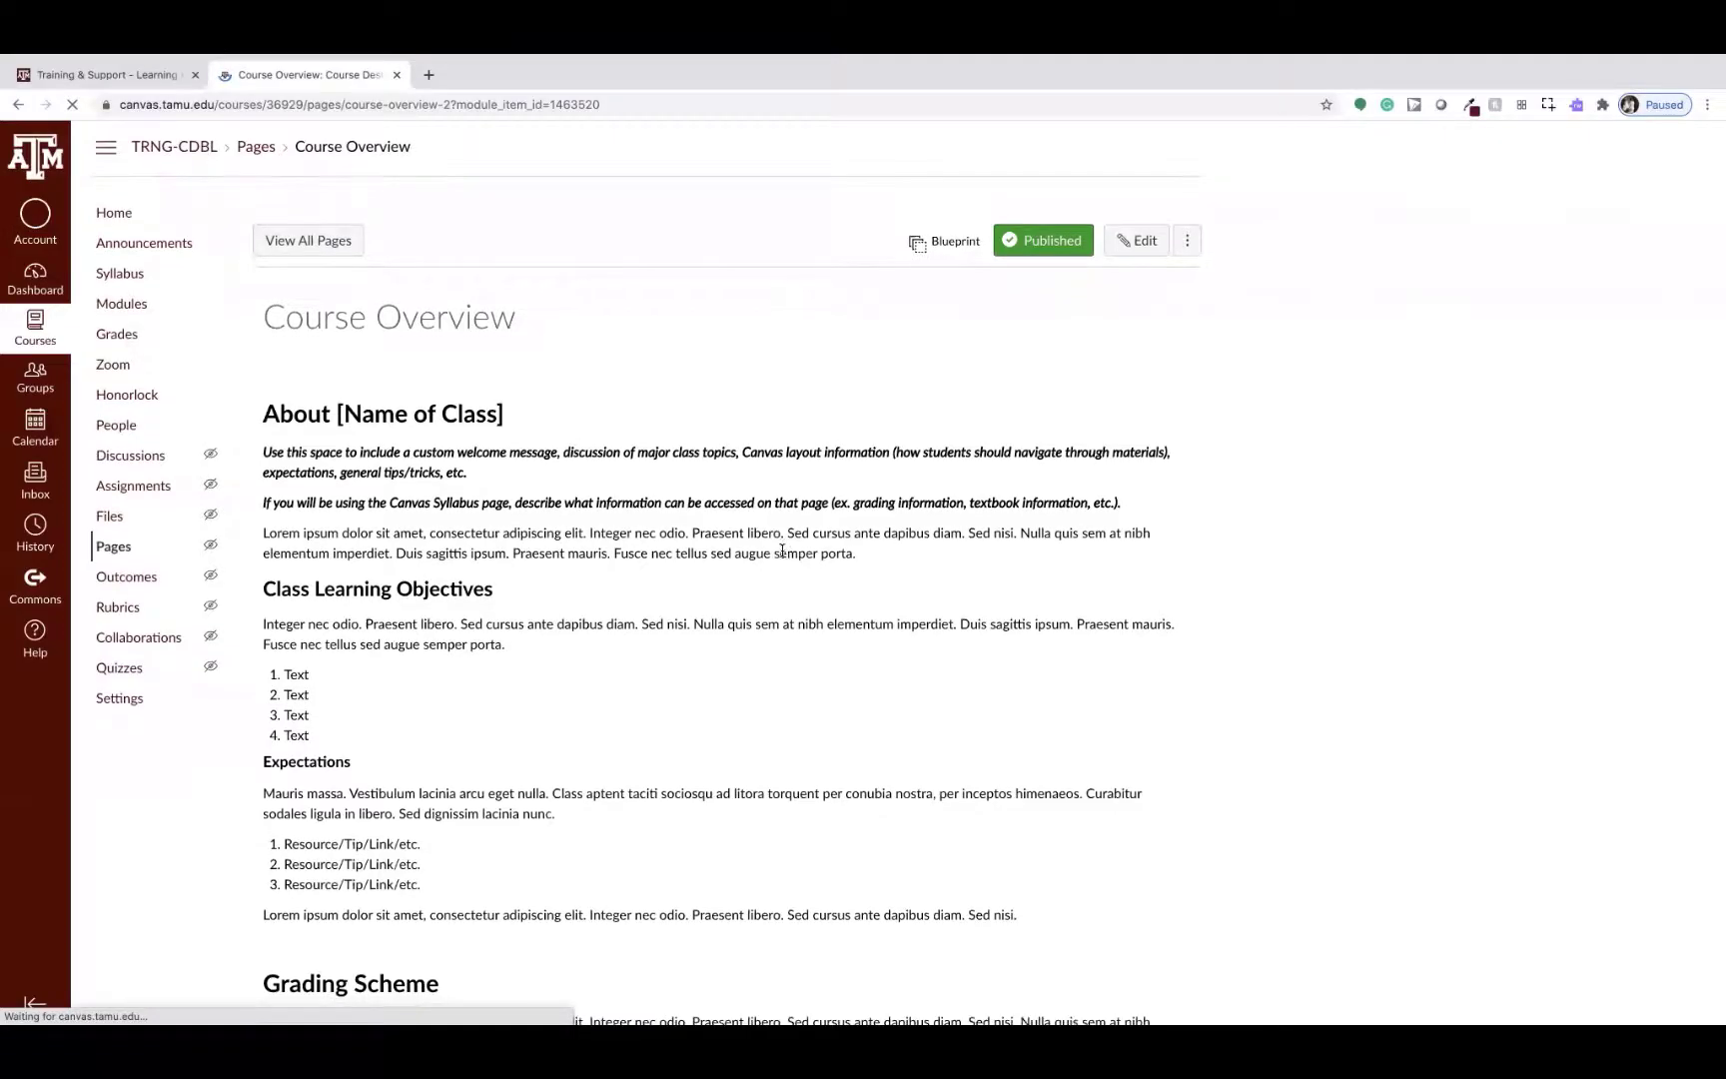
scroll(782, 553, down, 3)
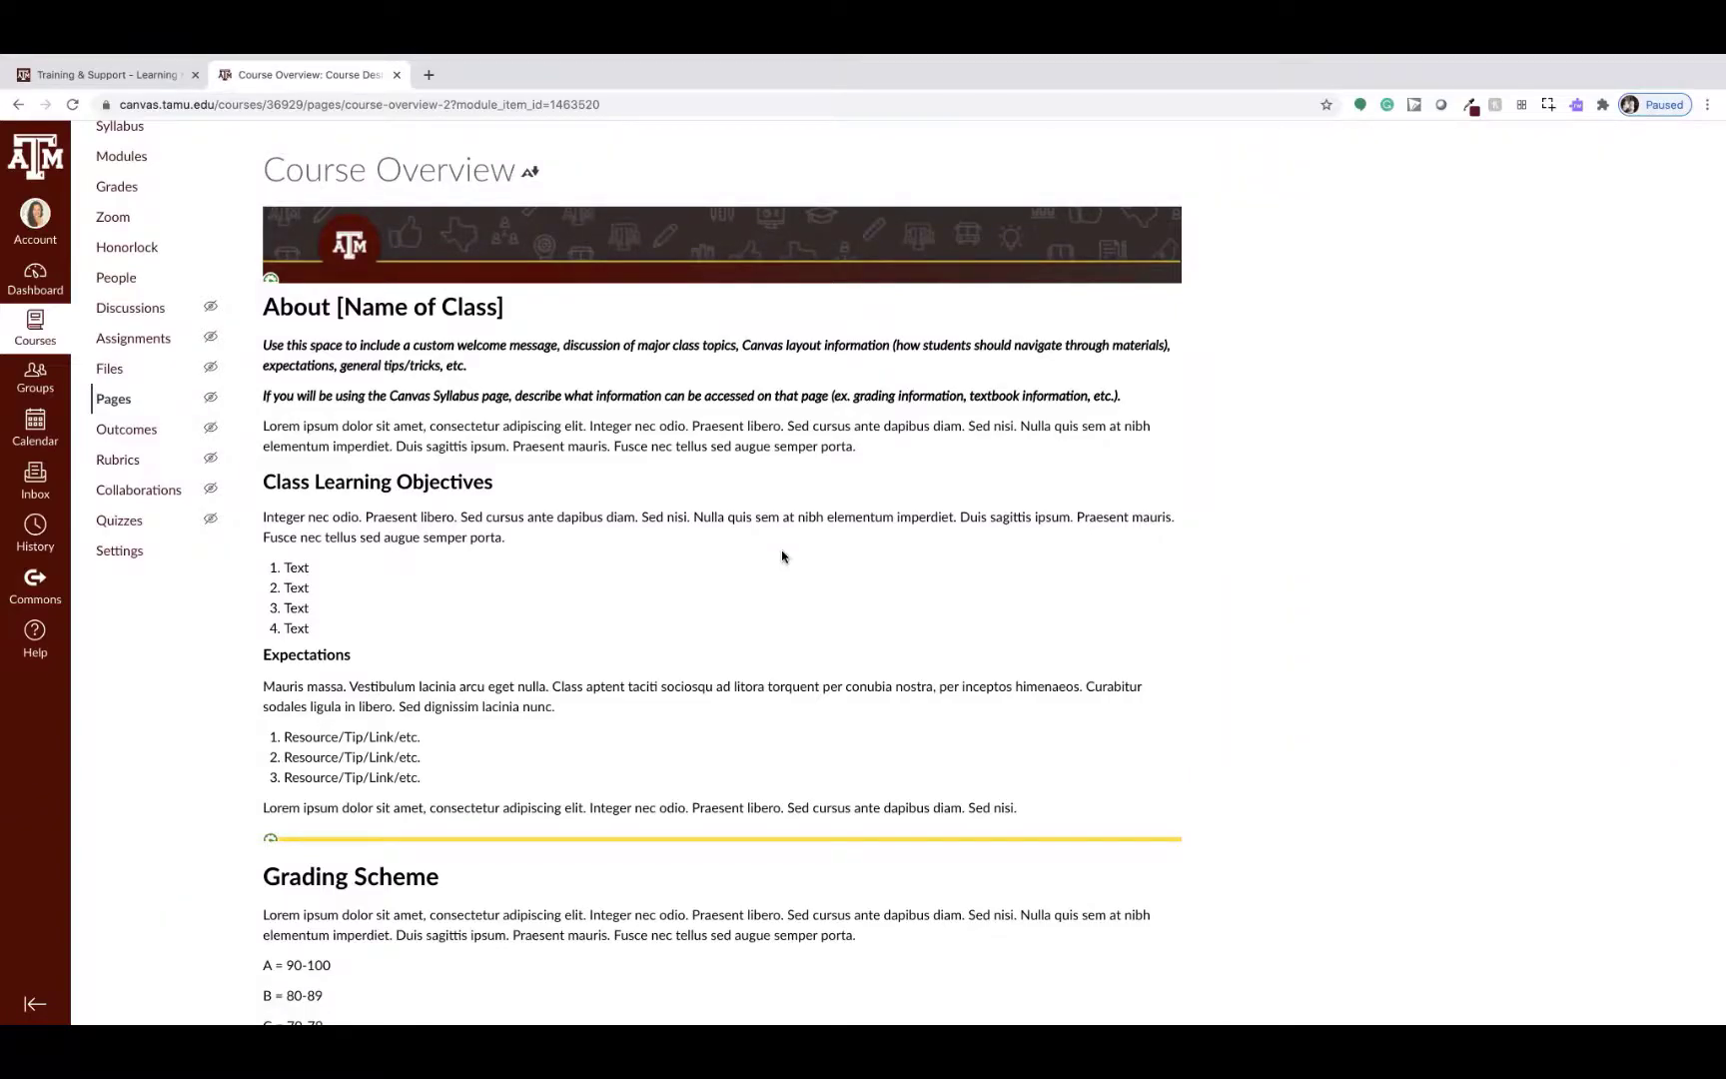
scroll(782, 557, down, 1)
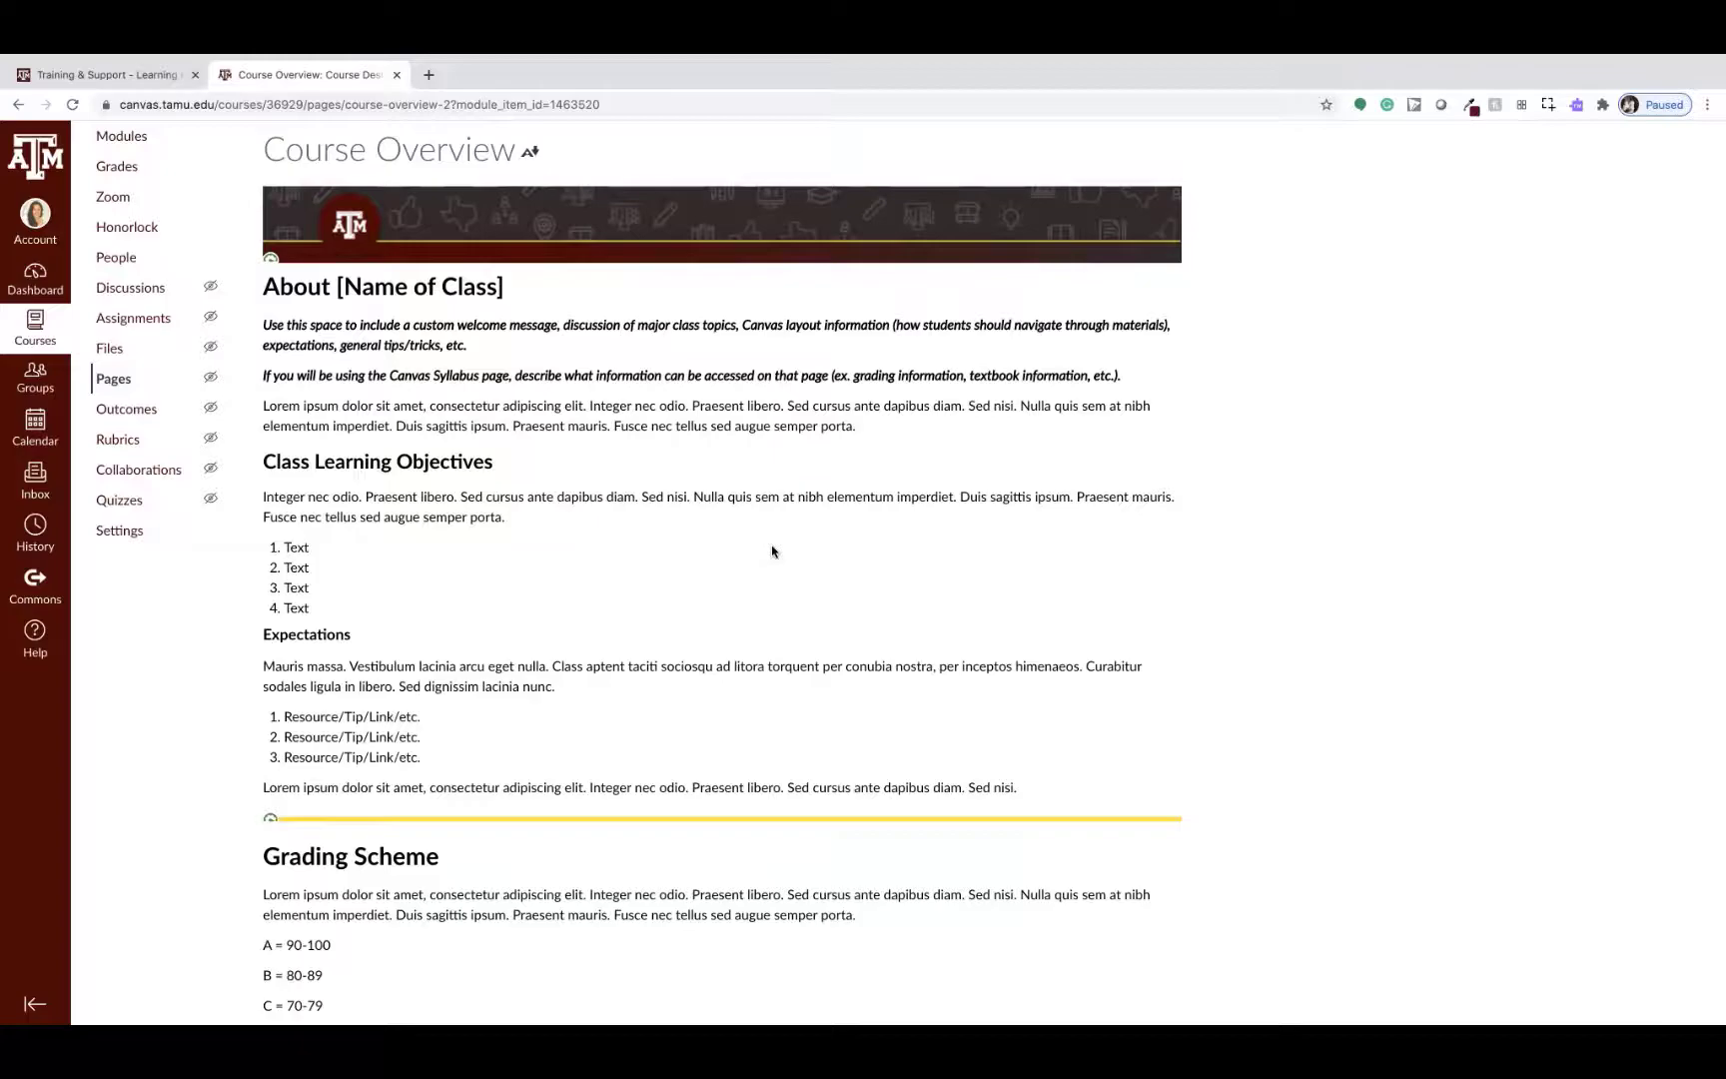
scroll(773, 552, down, 1)
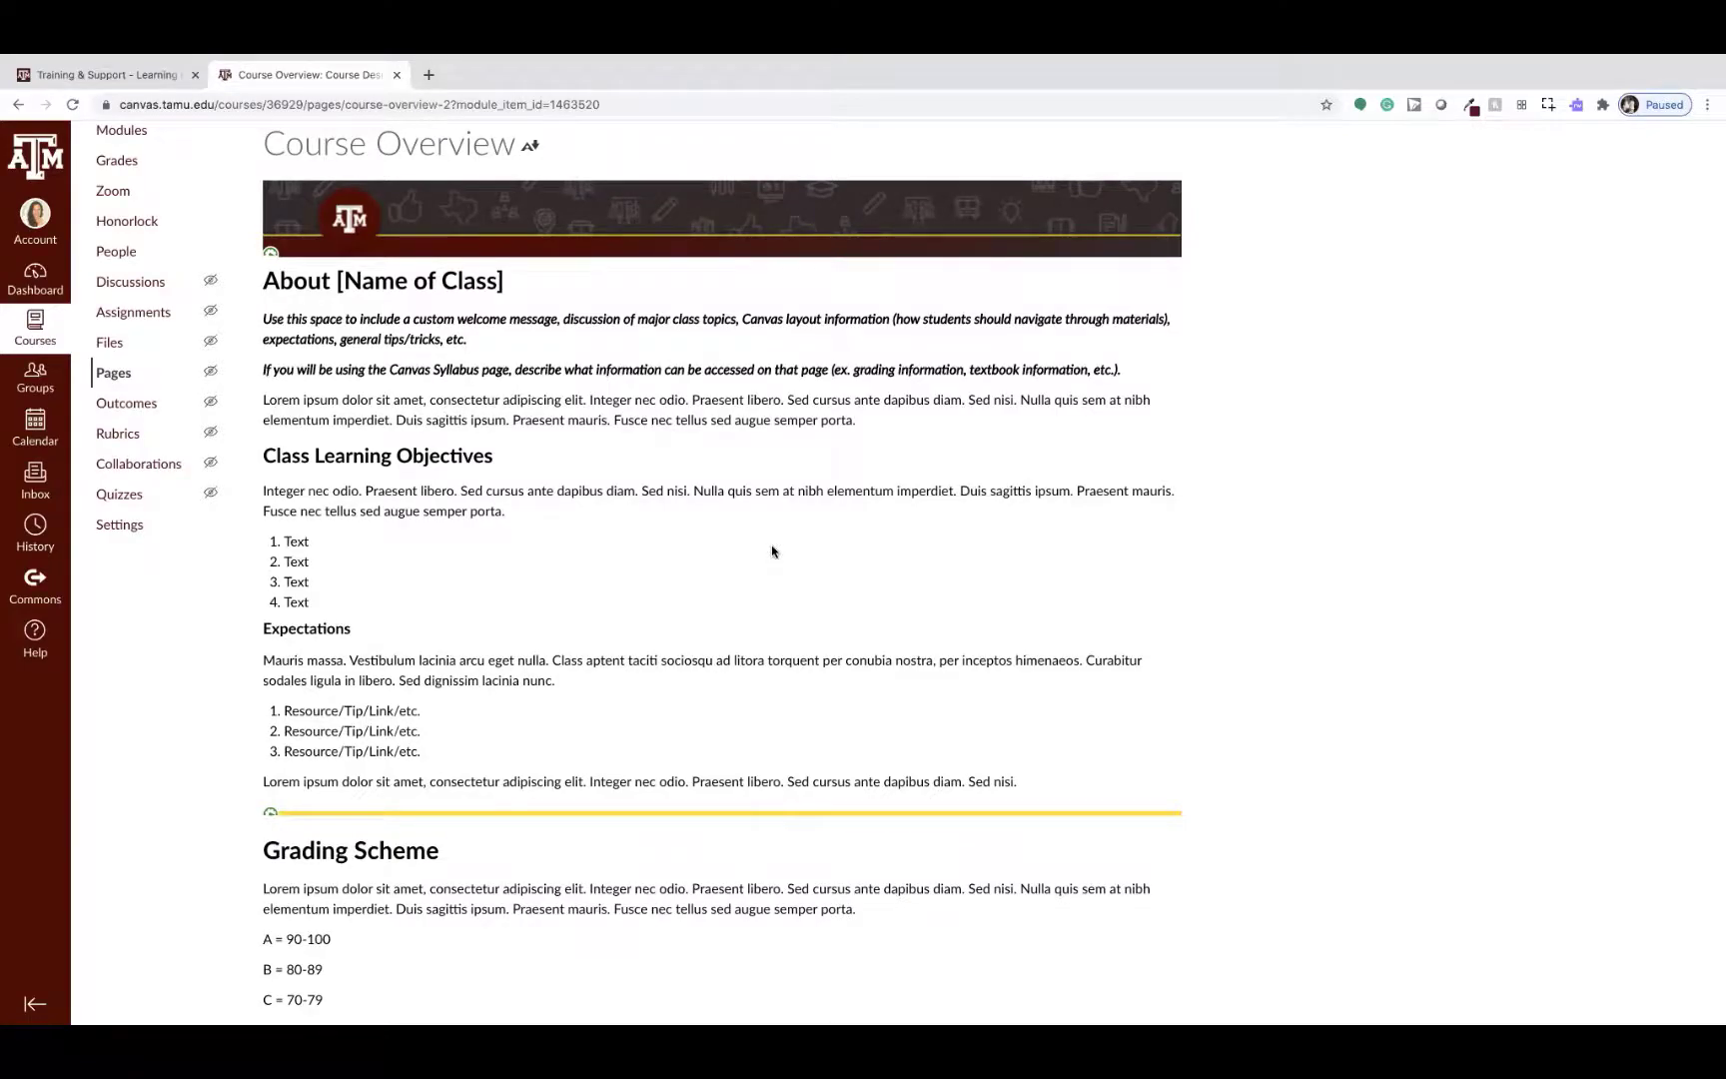
Open the course's Announcements page to view the template announcements.
scroll(772, 551, up, 3)
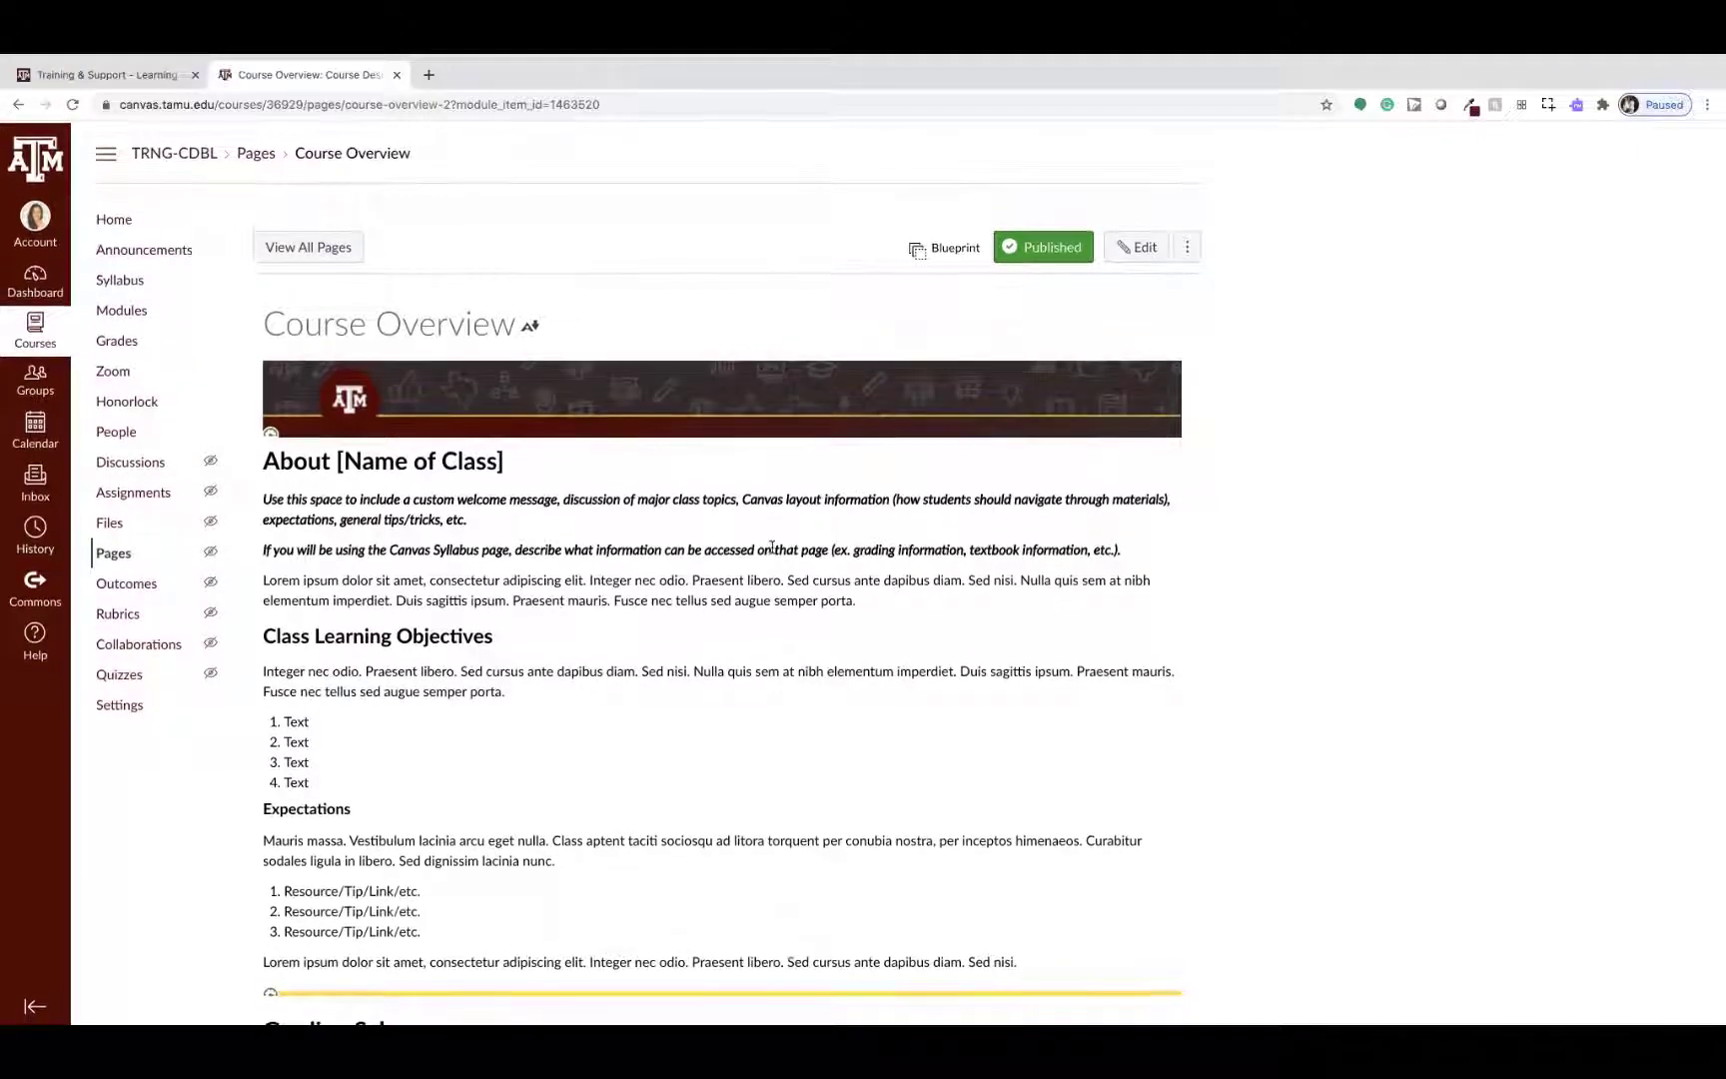
click(167, 249)
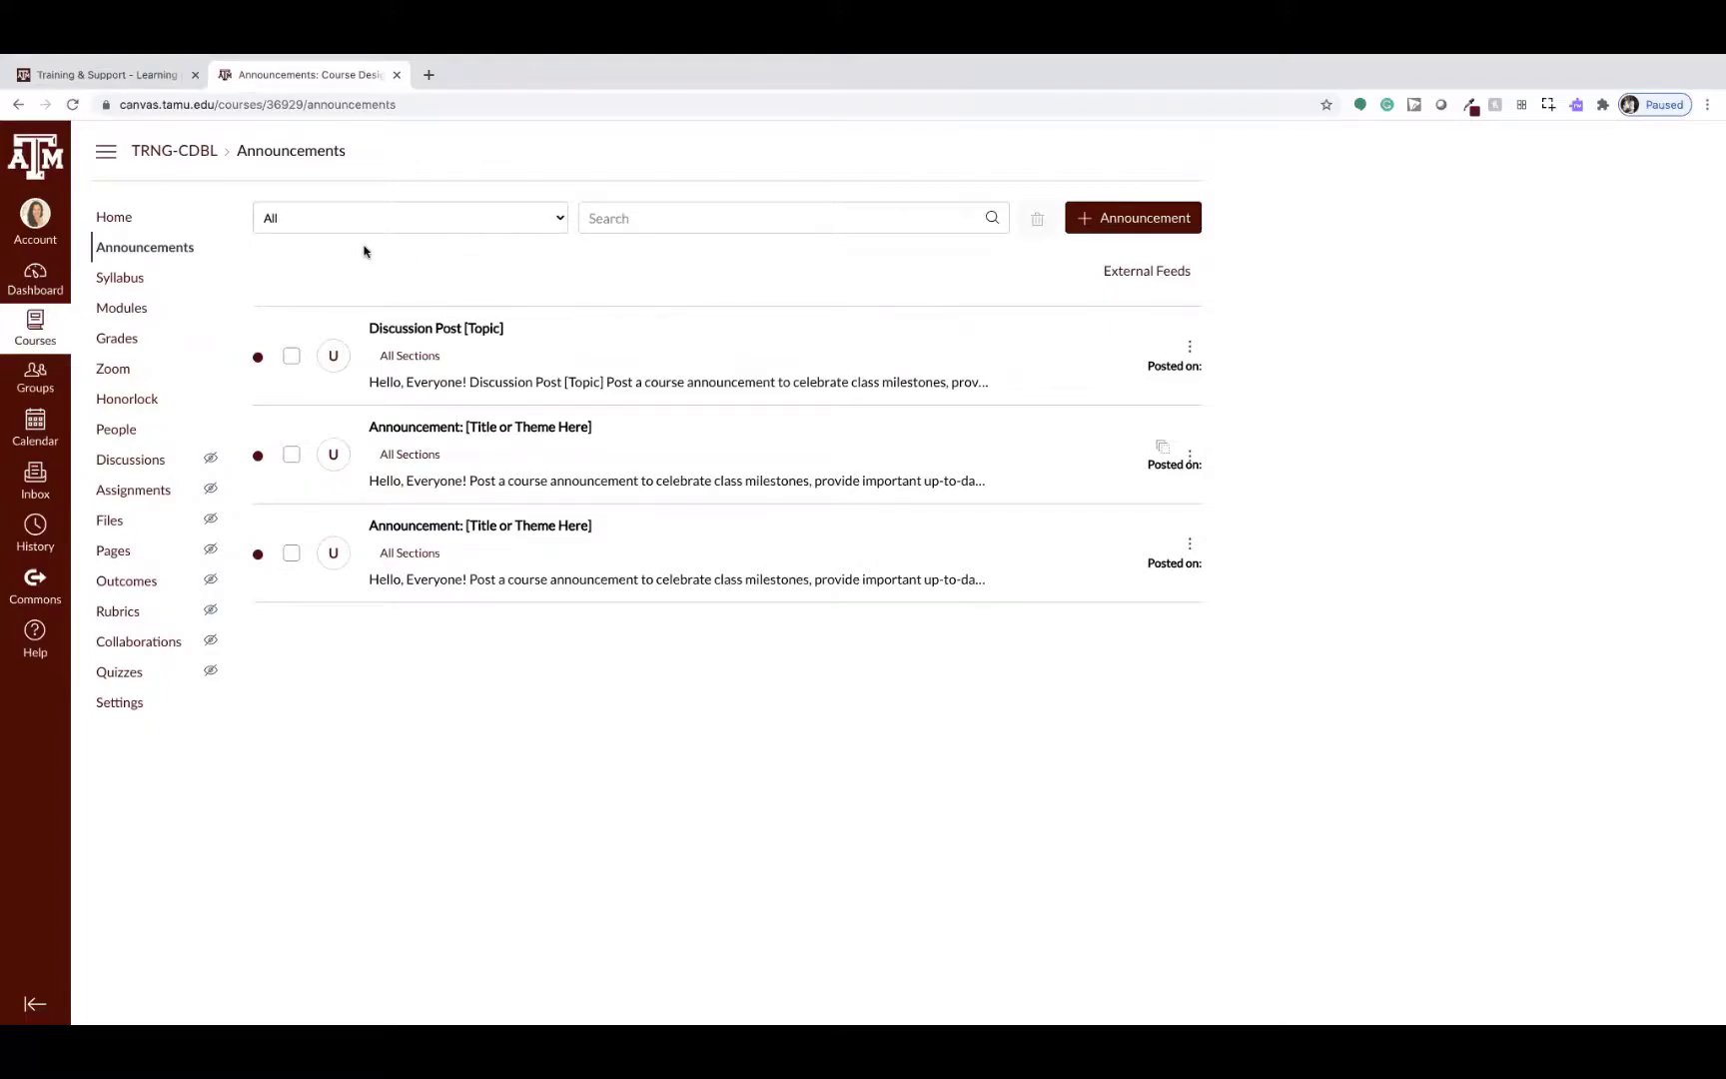
Return to the module list and examine the sections and items of WEEK 1: MIXED F2F + REMOTE MEETINGS OPTION.
click(138, 311)
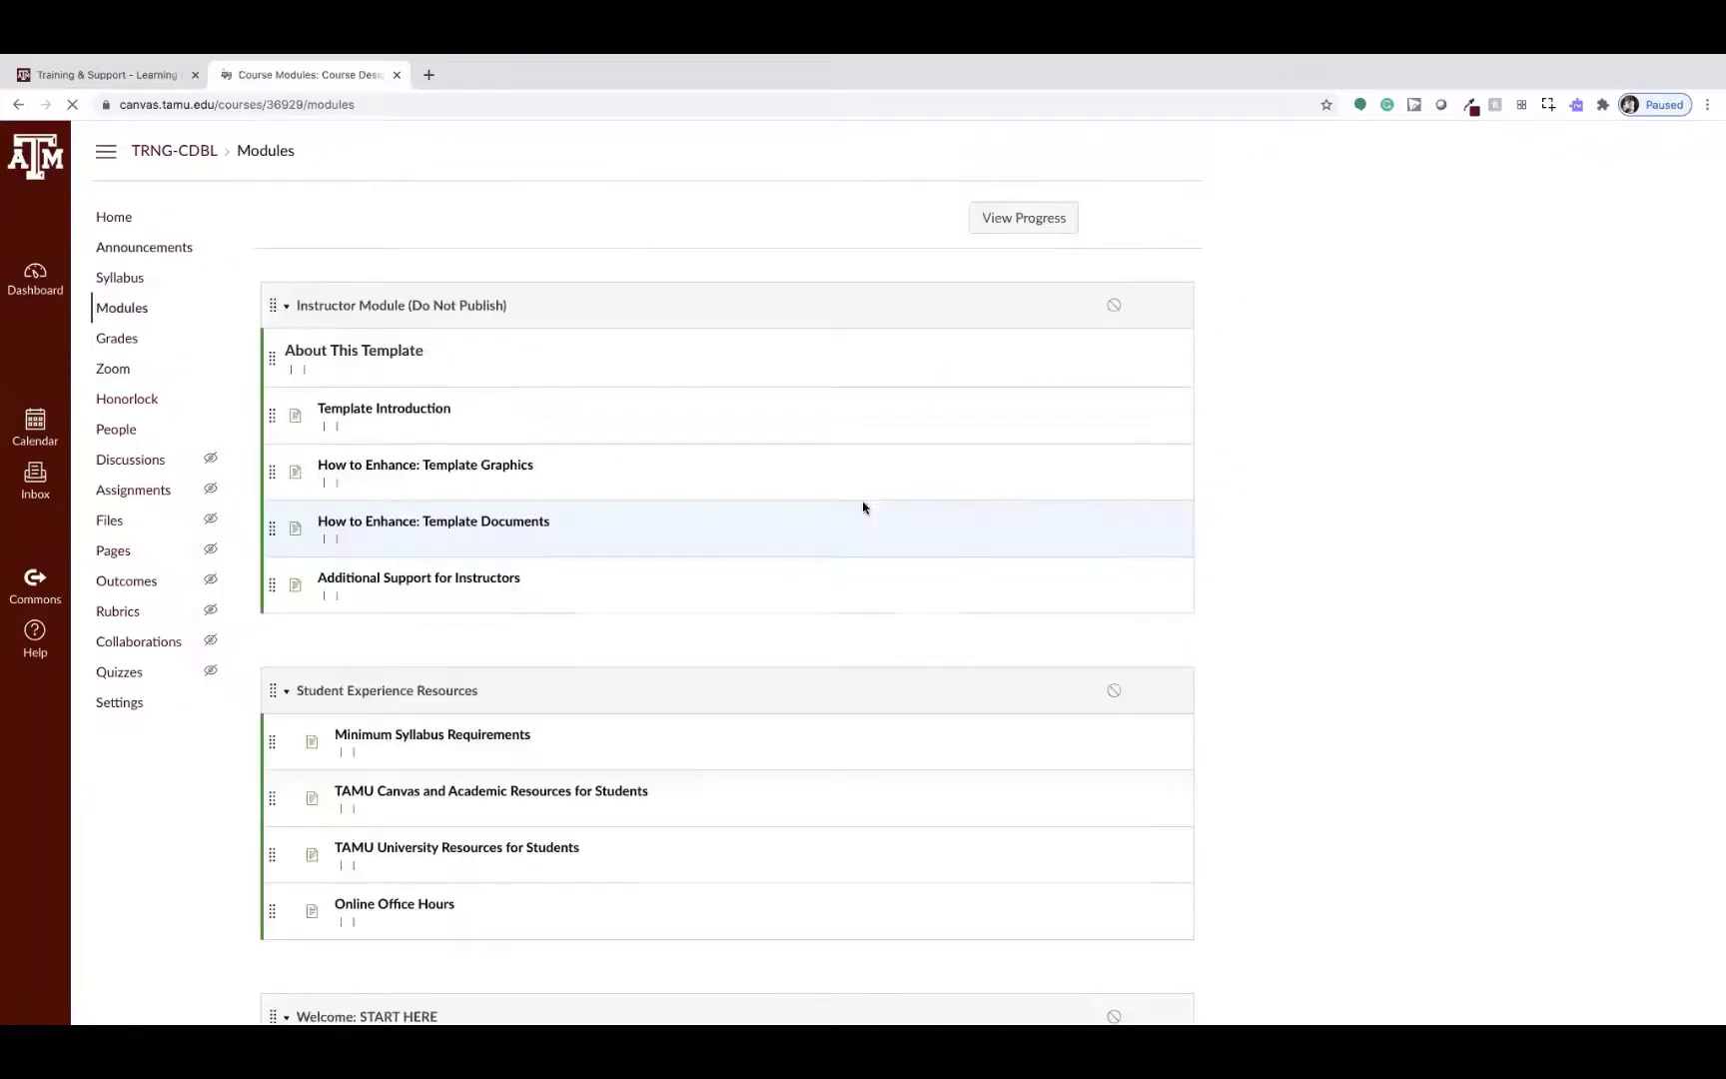
scroll(864, 508, down, 3)
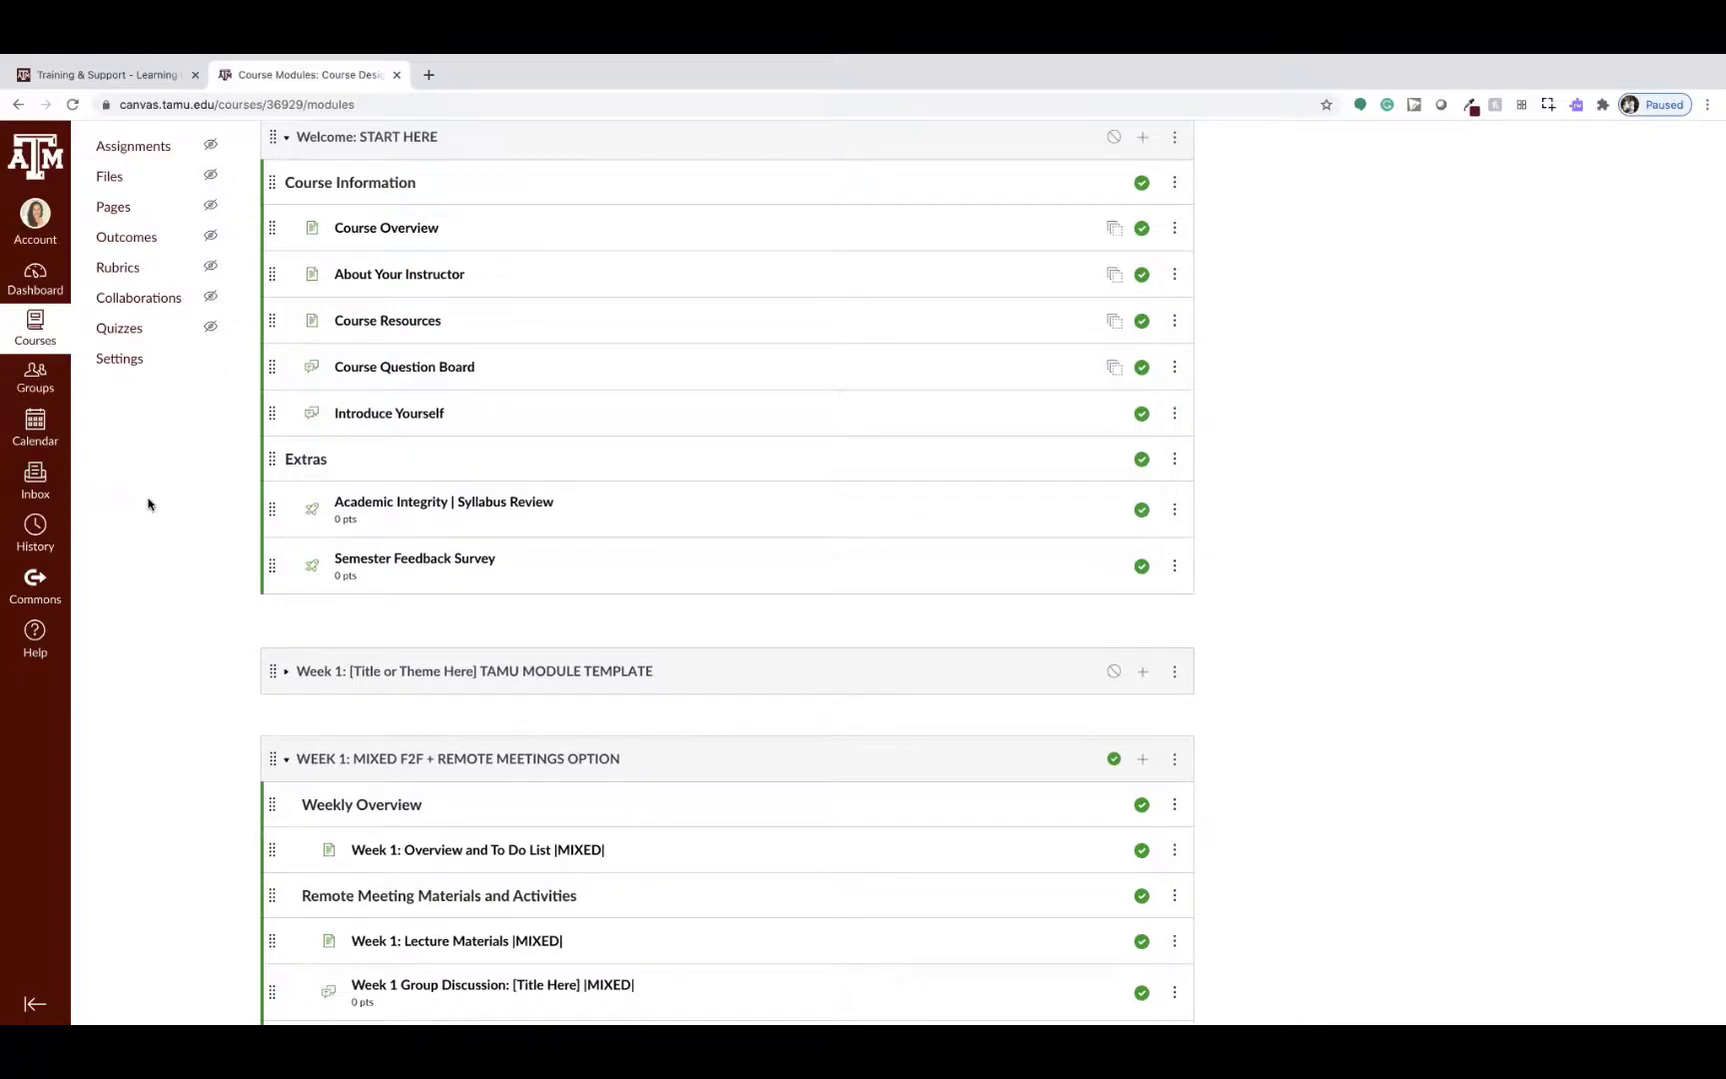
scroll(148, 504, down, 2)
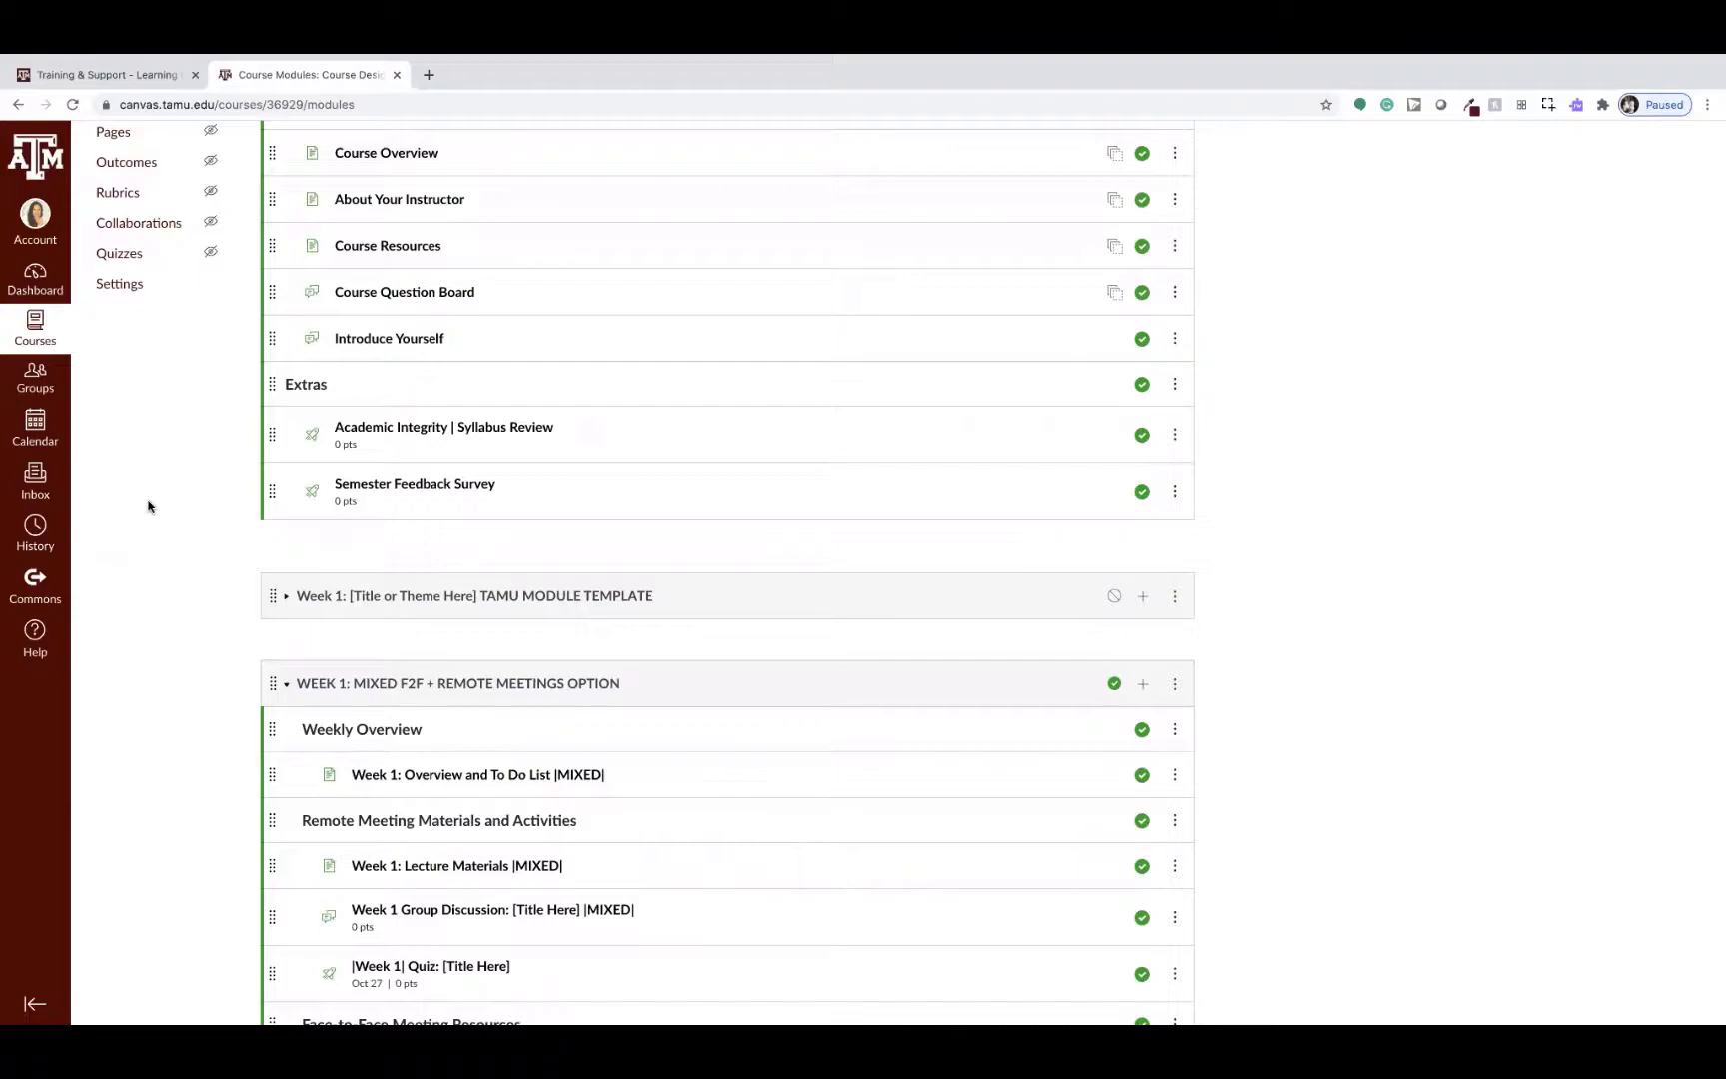
scroll(148, 505, down, 3)
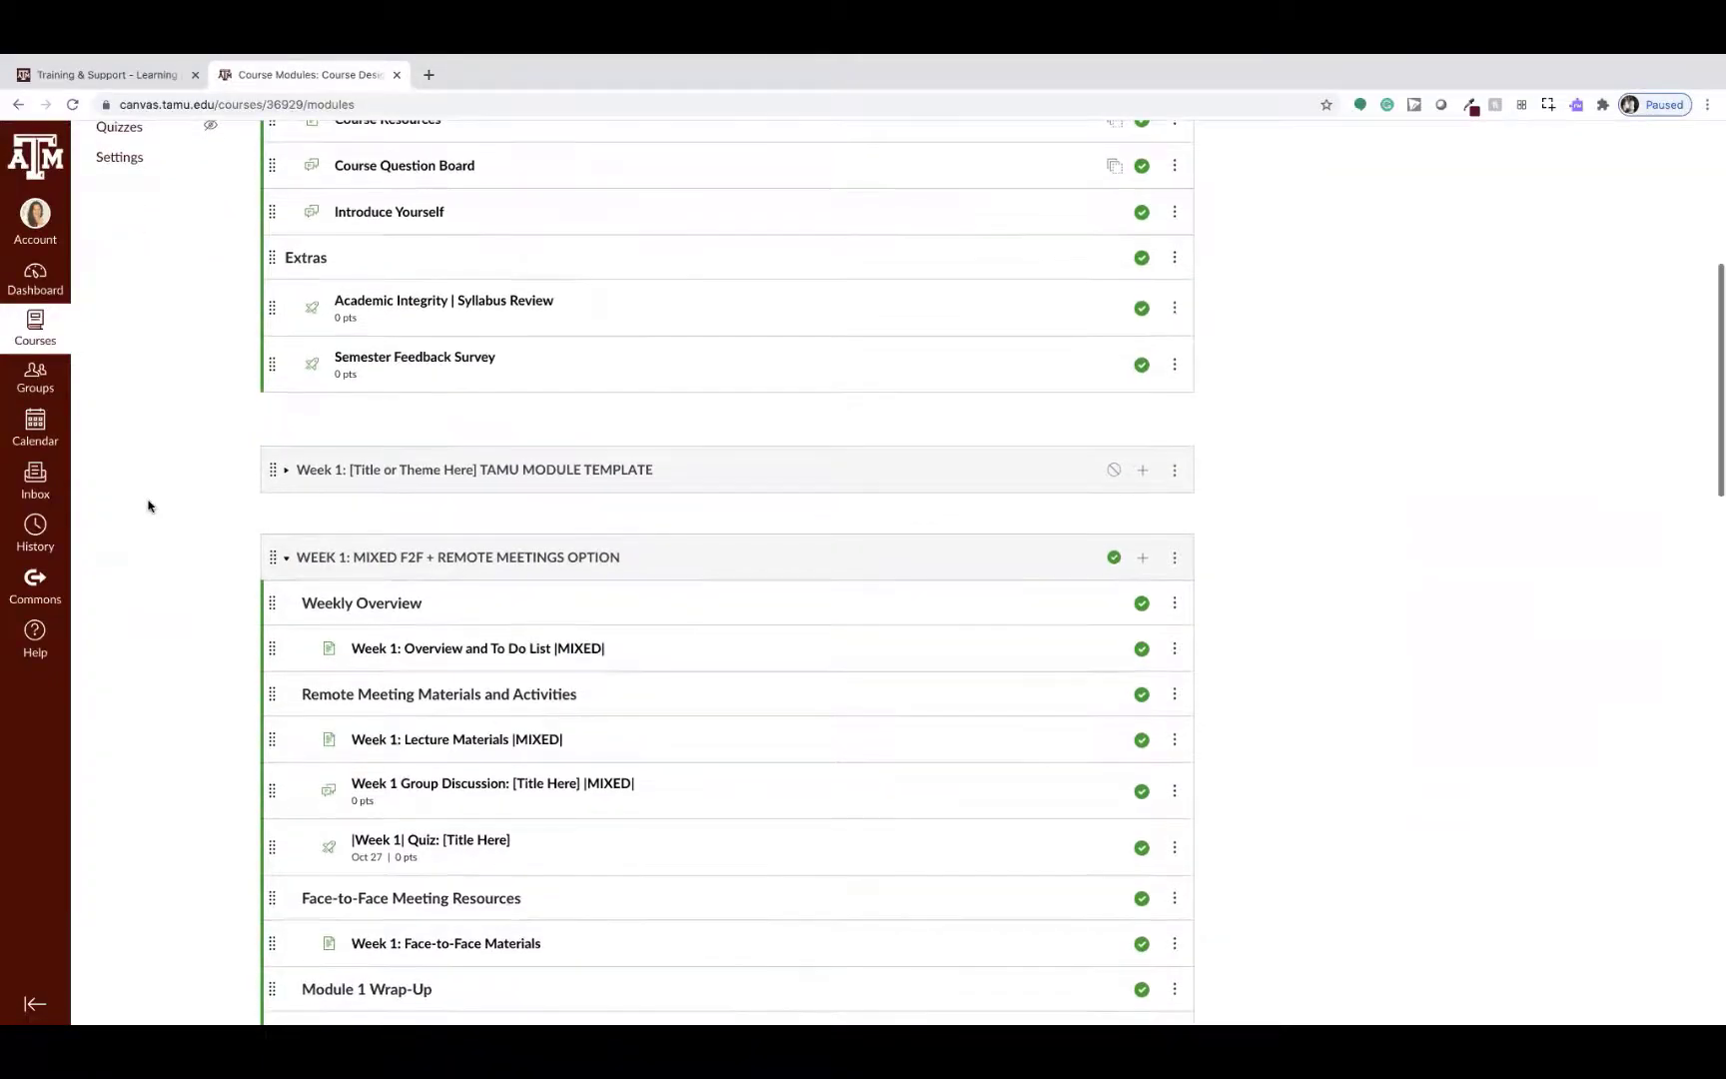
scroll(148, 505, down, 2)
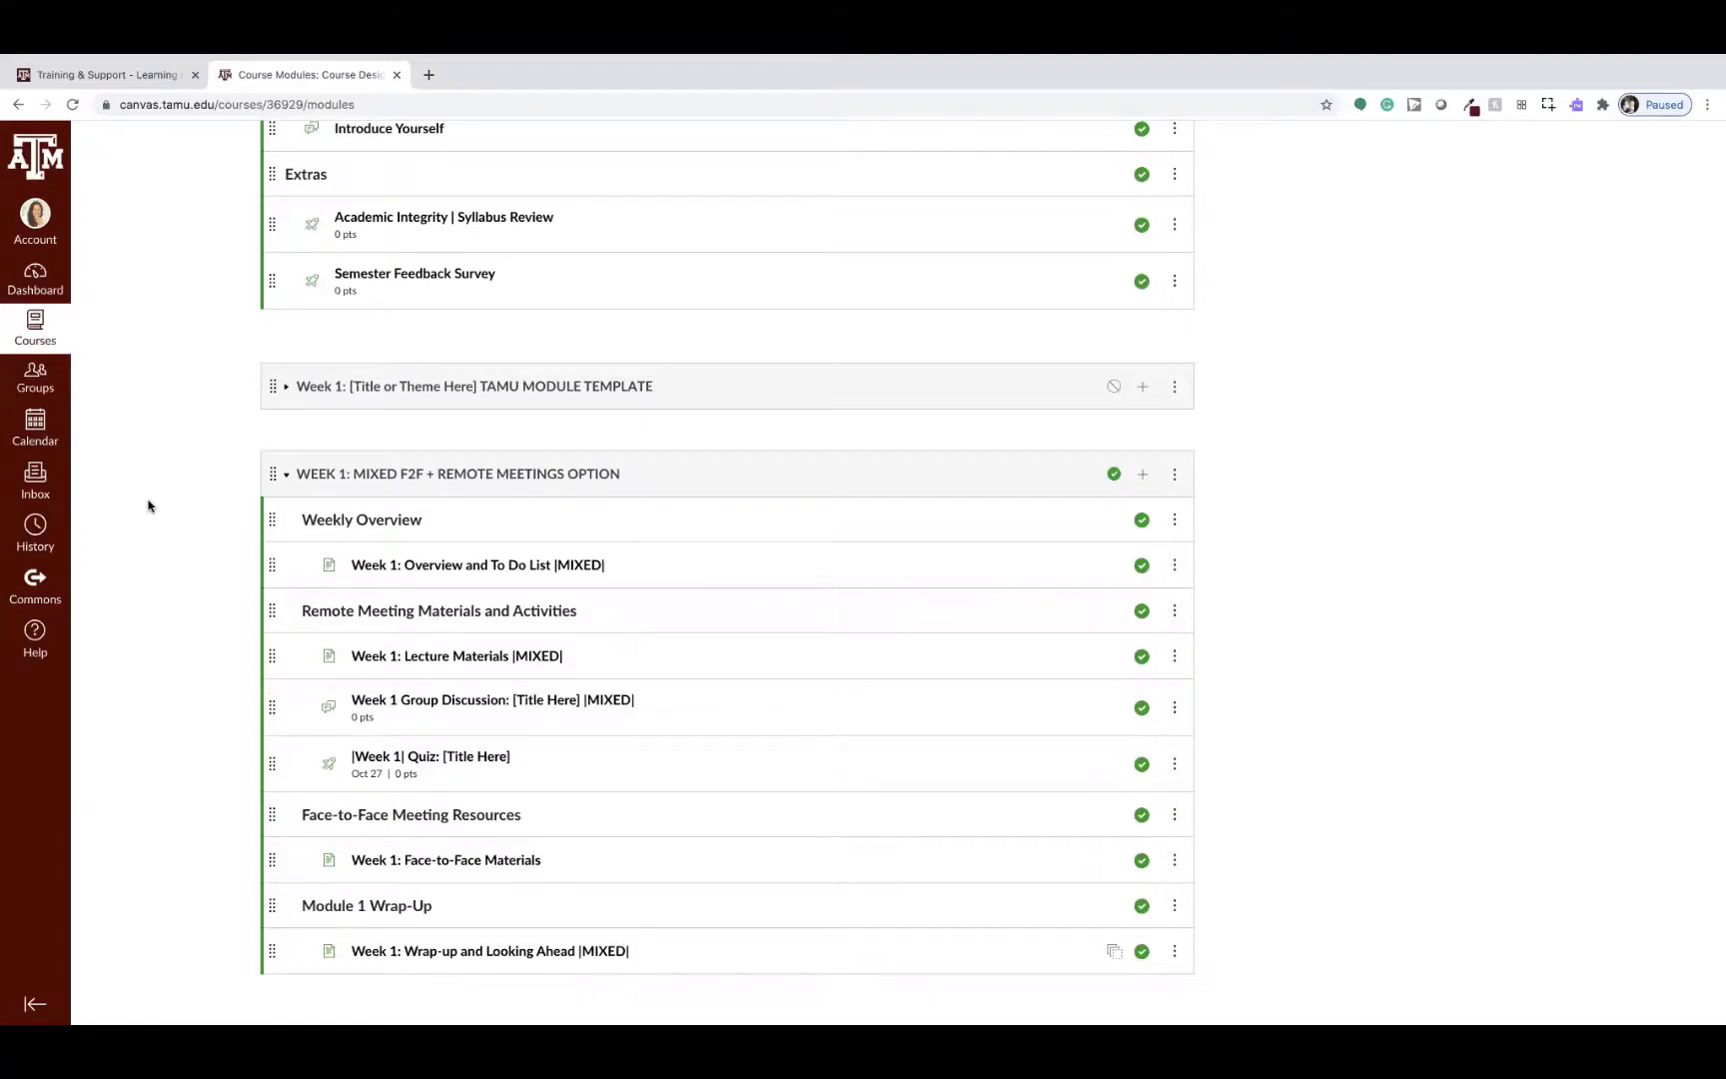
scroll(147, 505, down, 3)
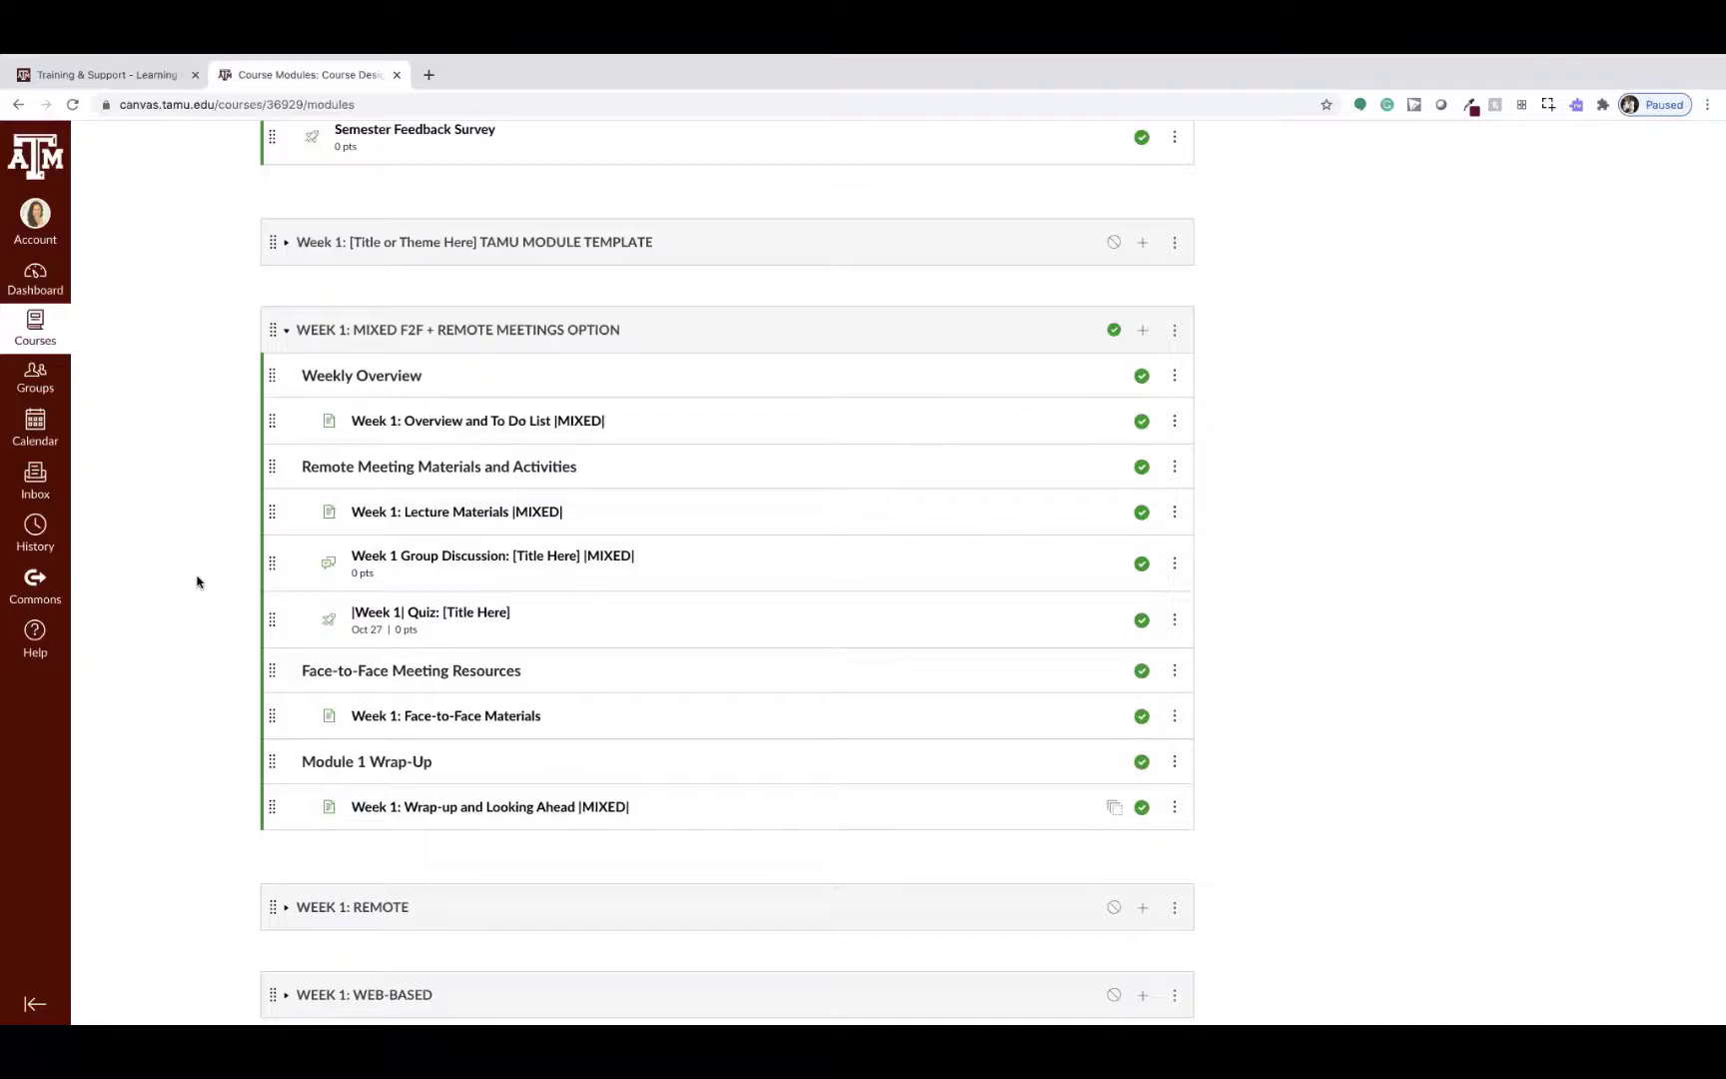
scroll(198, 581, down, 1)
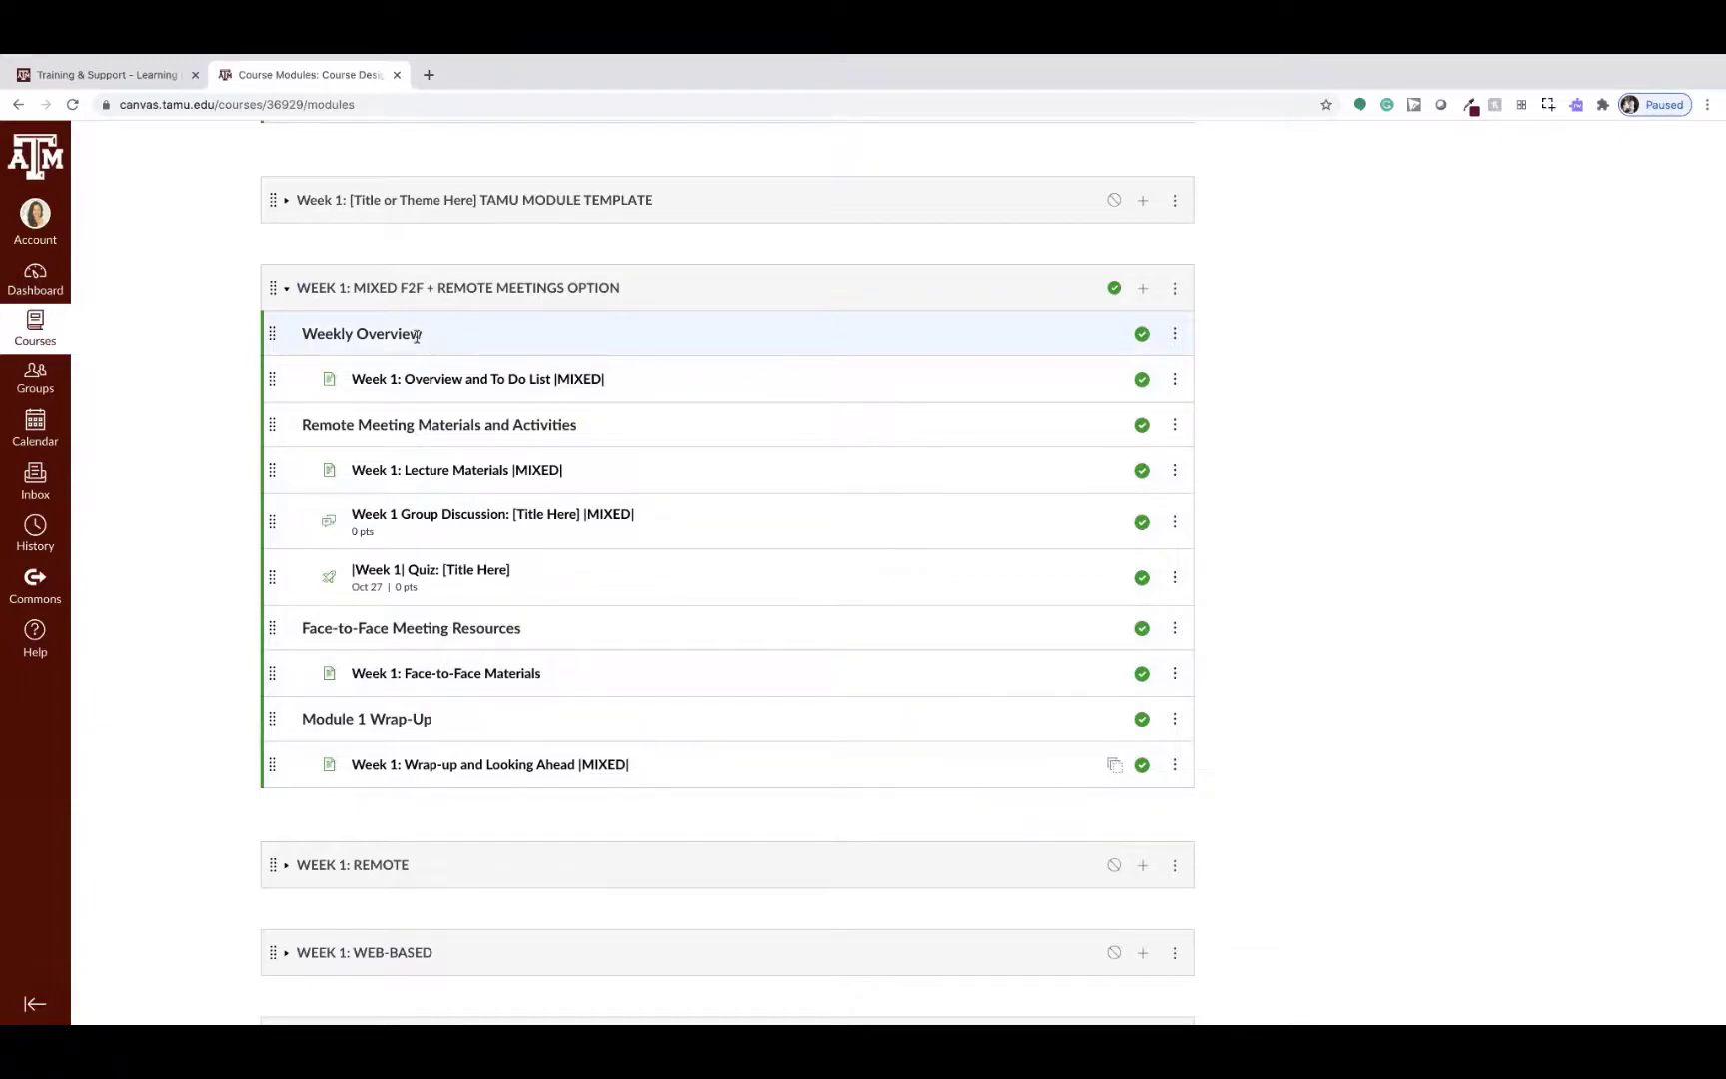
Add a text header named "Zoom Meetings" to the WEEK 1: MIXED F2F + REMOTE MEETINGS OPTION module.
click(1143, 292)
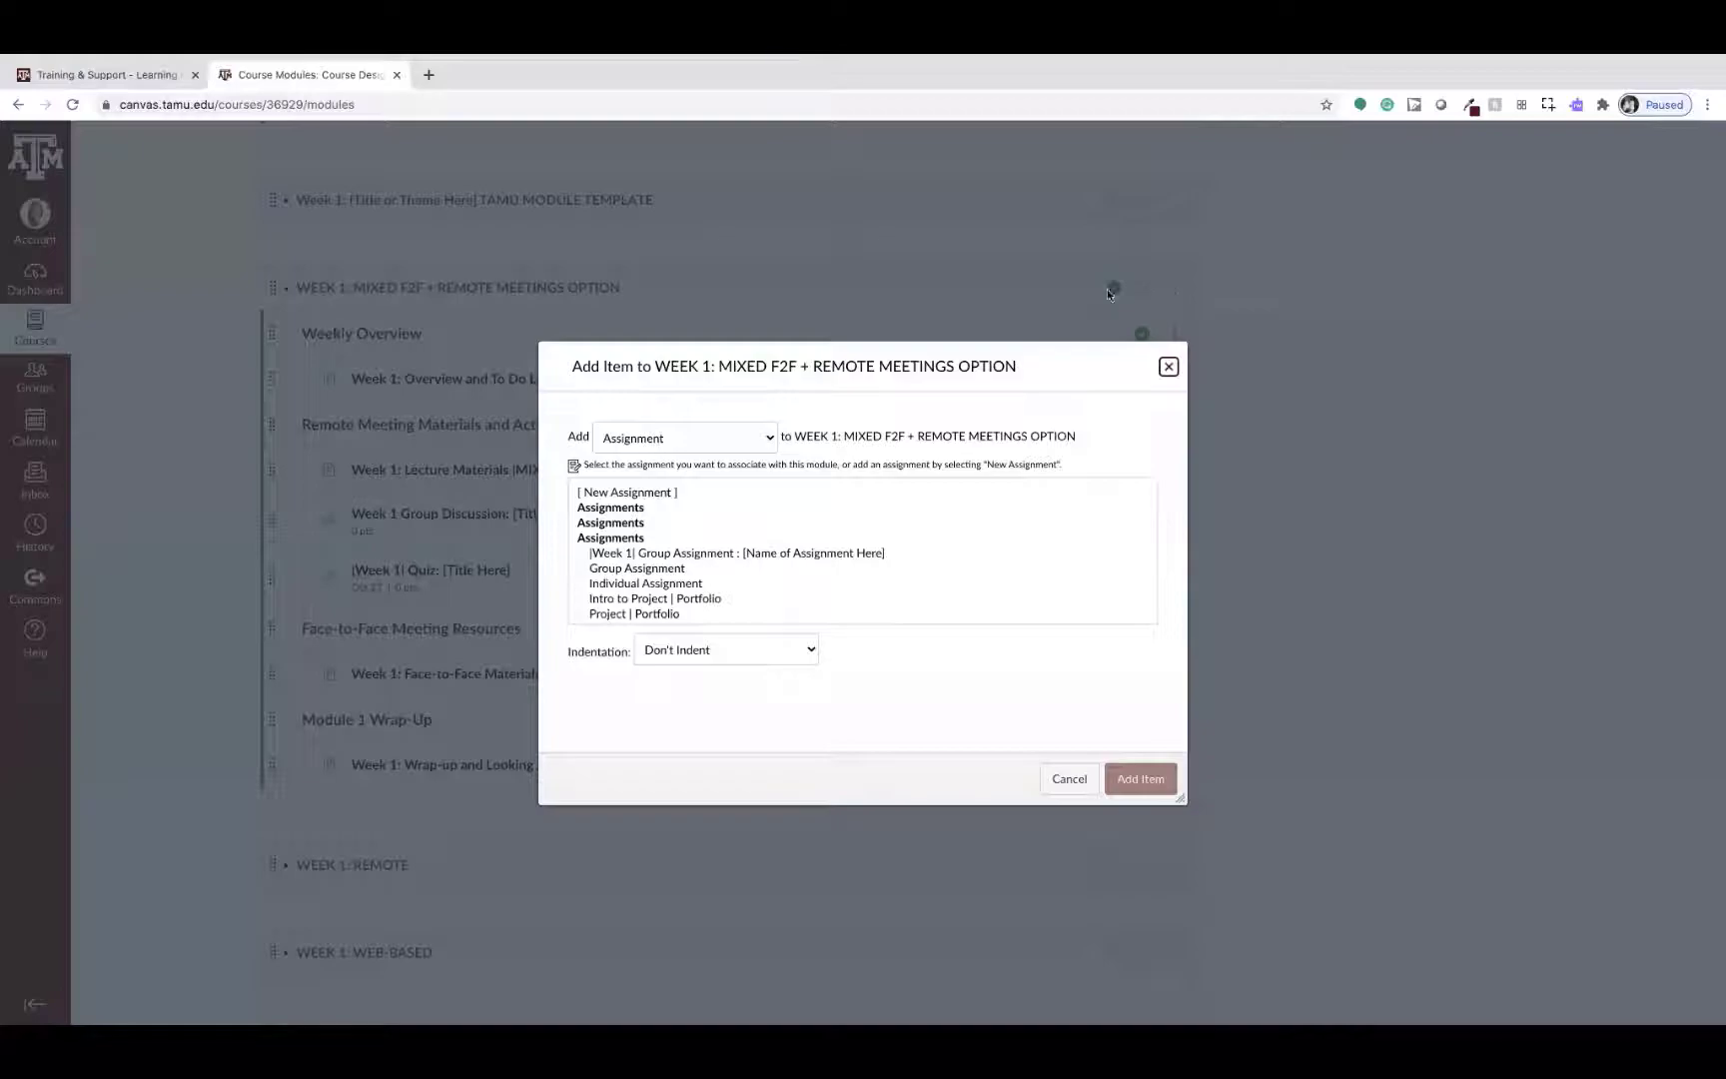
click(772, 440)
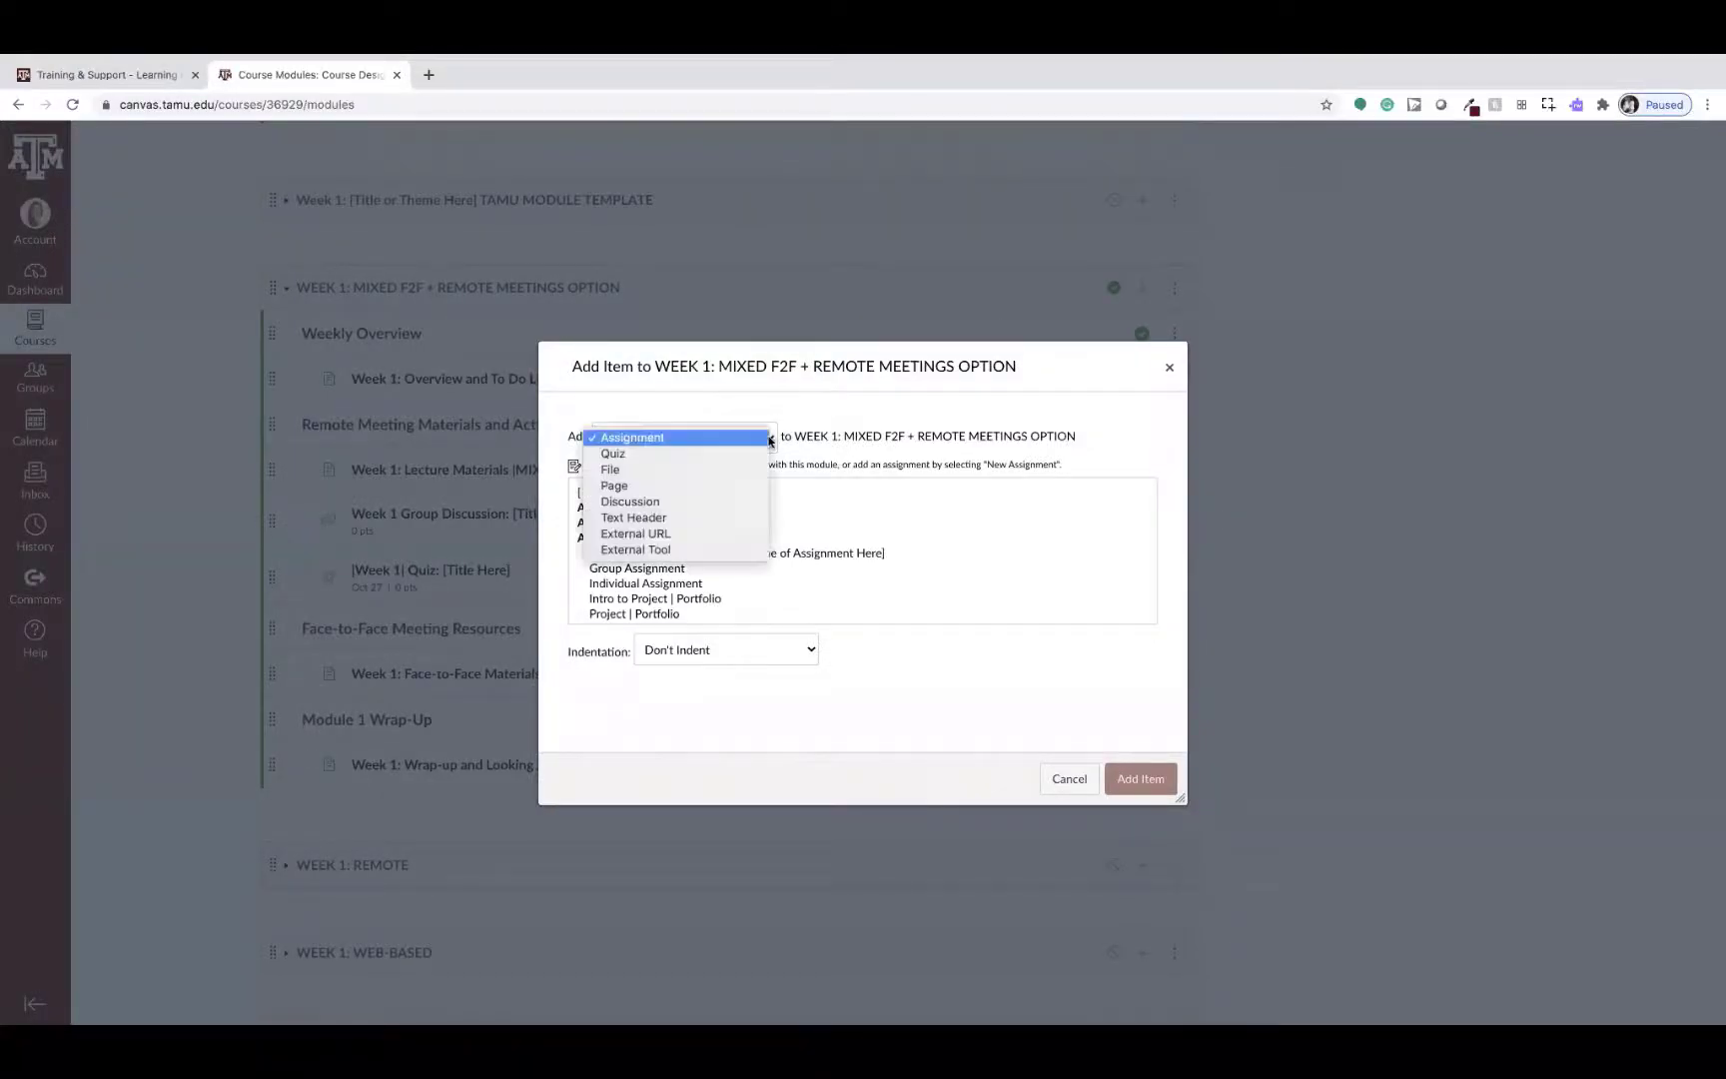
click(680, 519)
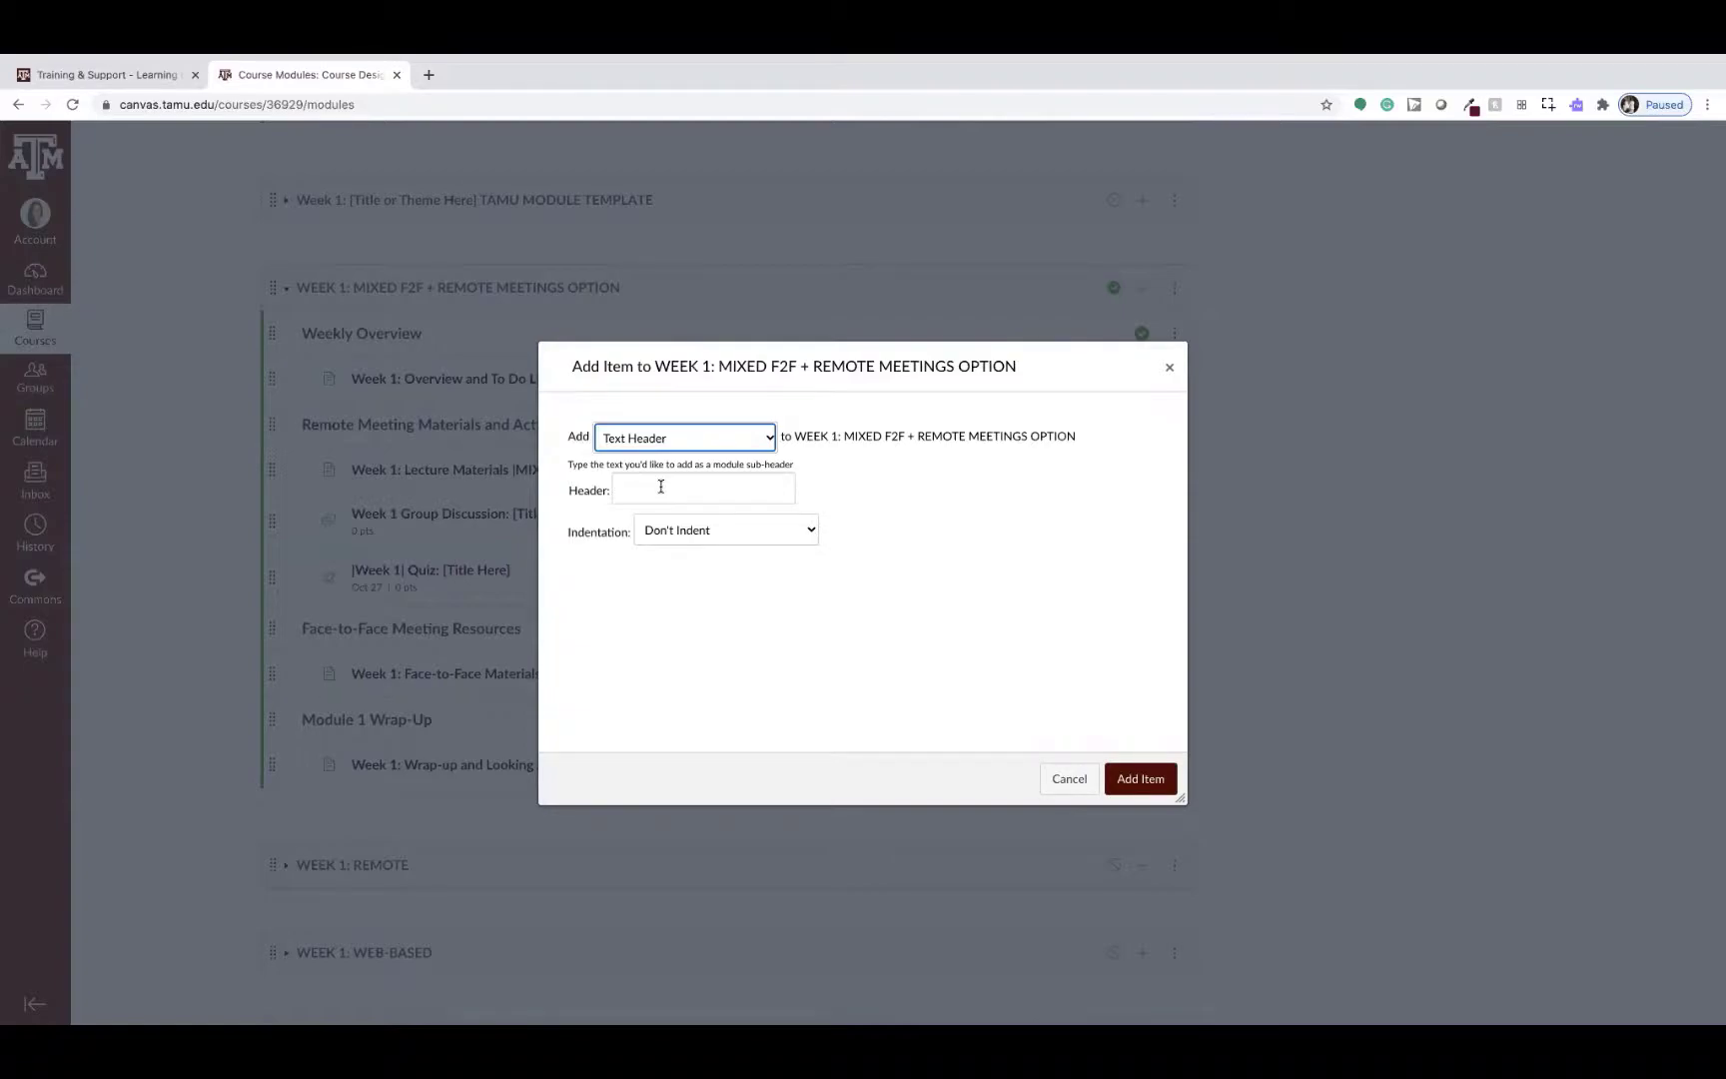
click(661, 487)
text(Zoom Meetings)
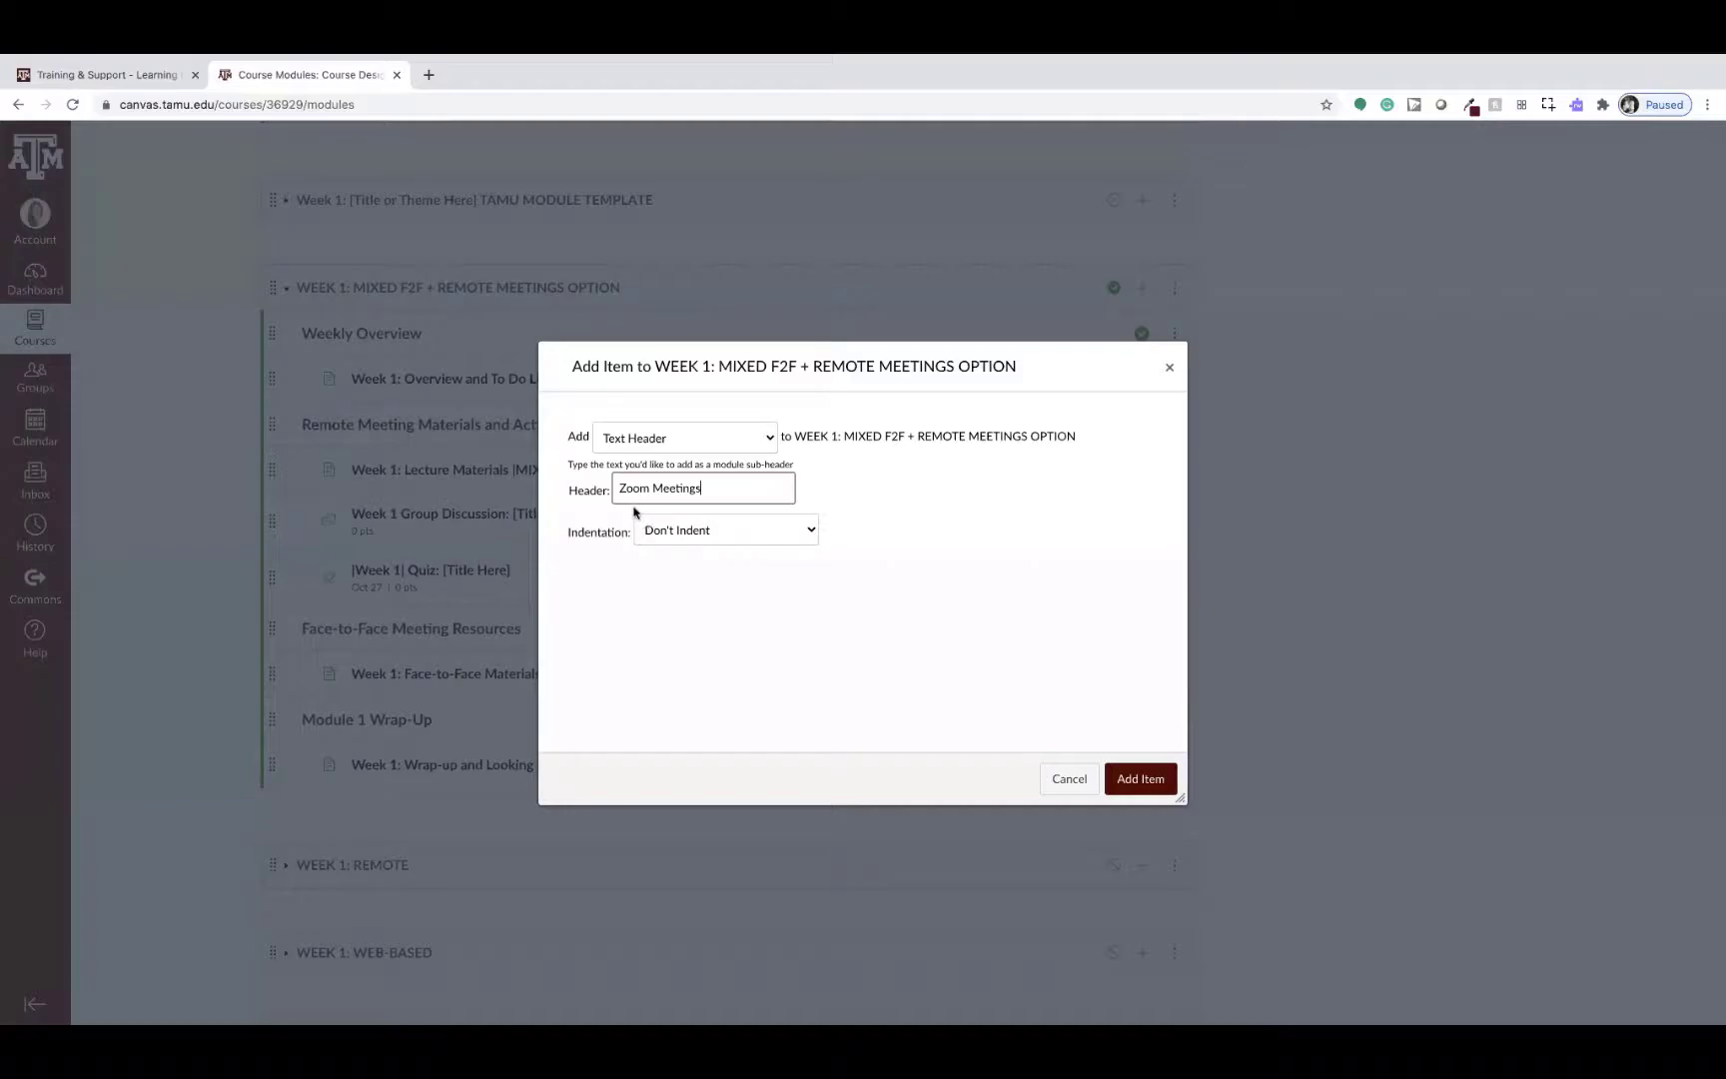
click(1131, 778)
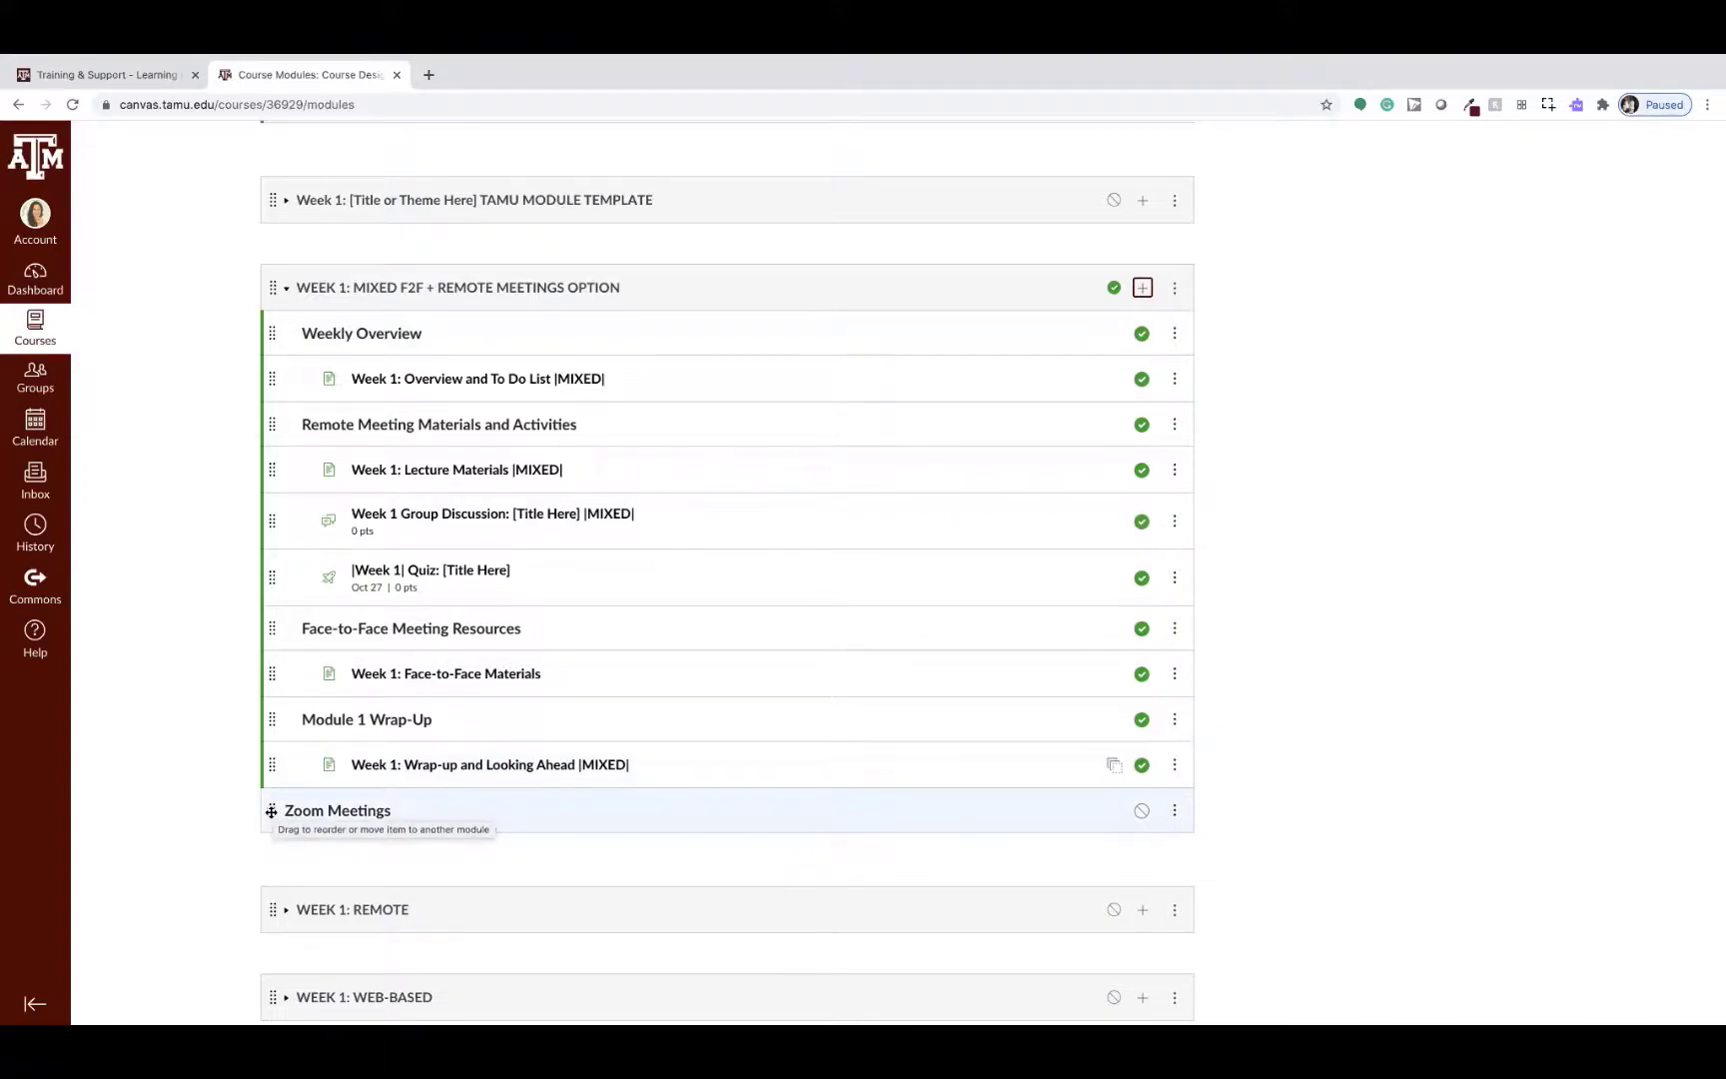
Reorder the module so Zoom Meetings follows Face-to-Face Meeting Resources, with Week 1: Face-to-Face Materials and the Week 1 quiz beneath it.
drag(272, 810, 321, 706)
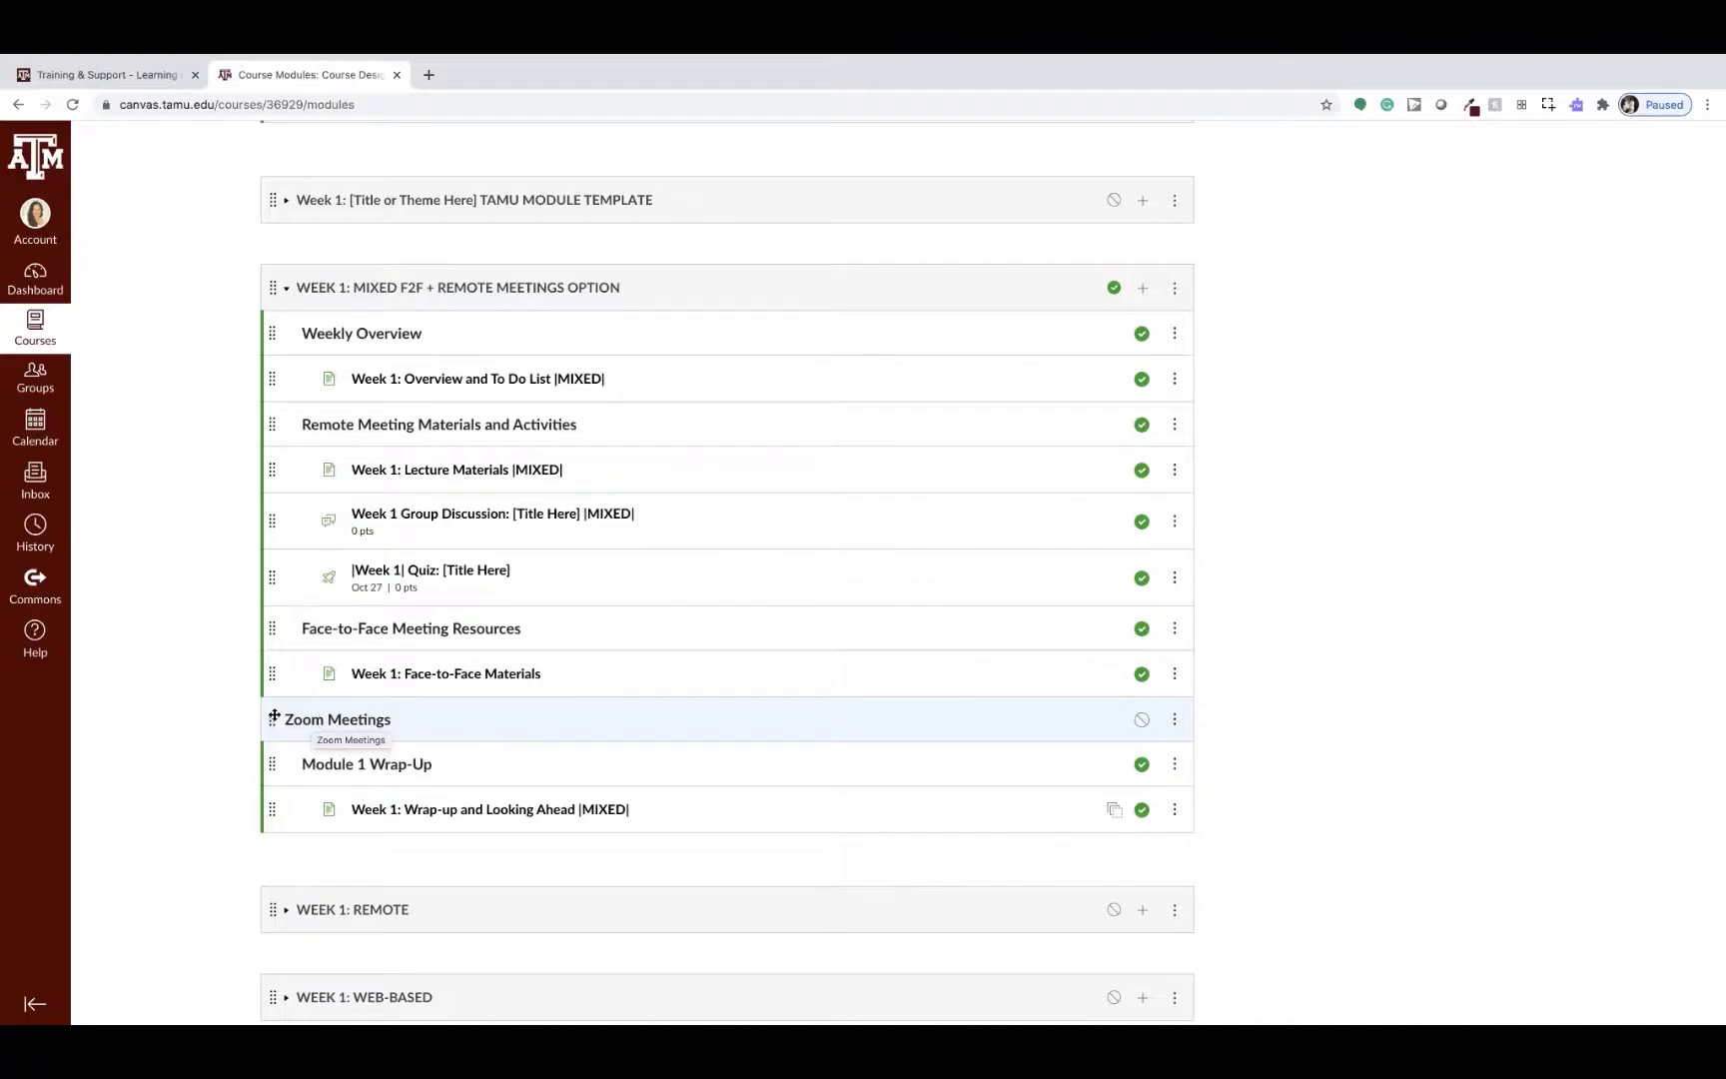
drag(273, 670, 270, 744)
drag(268, 578, 261, 704)
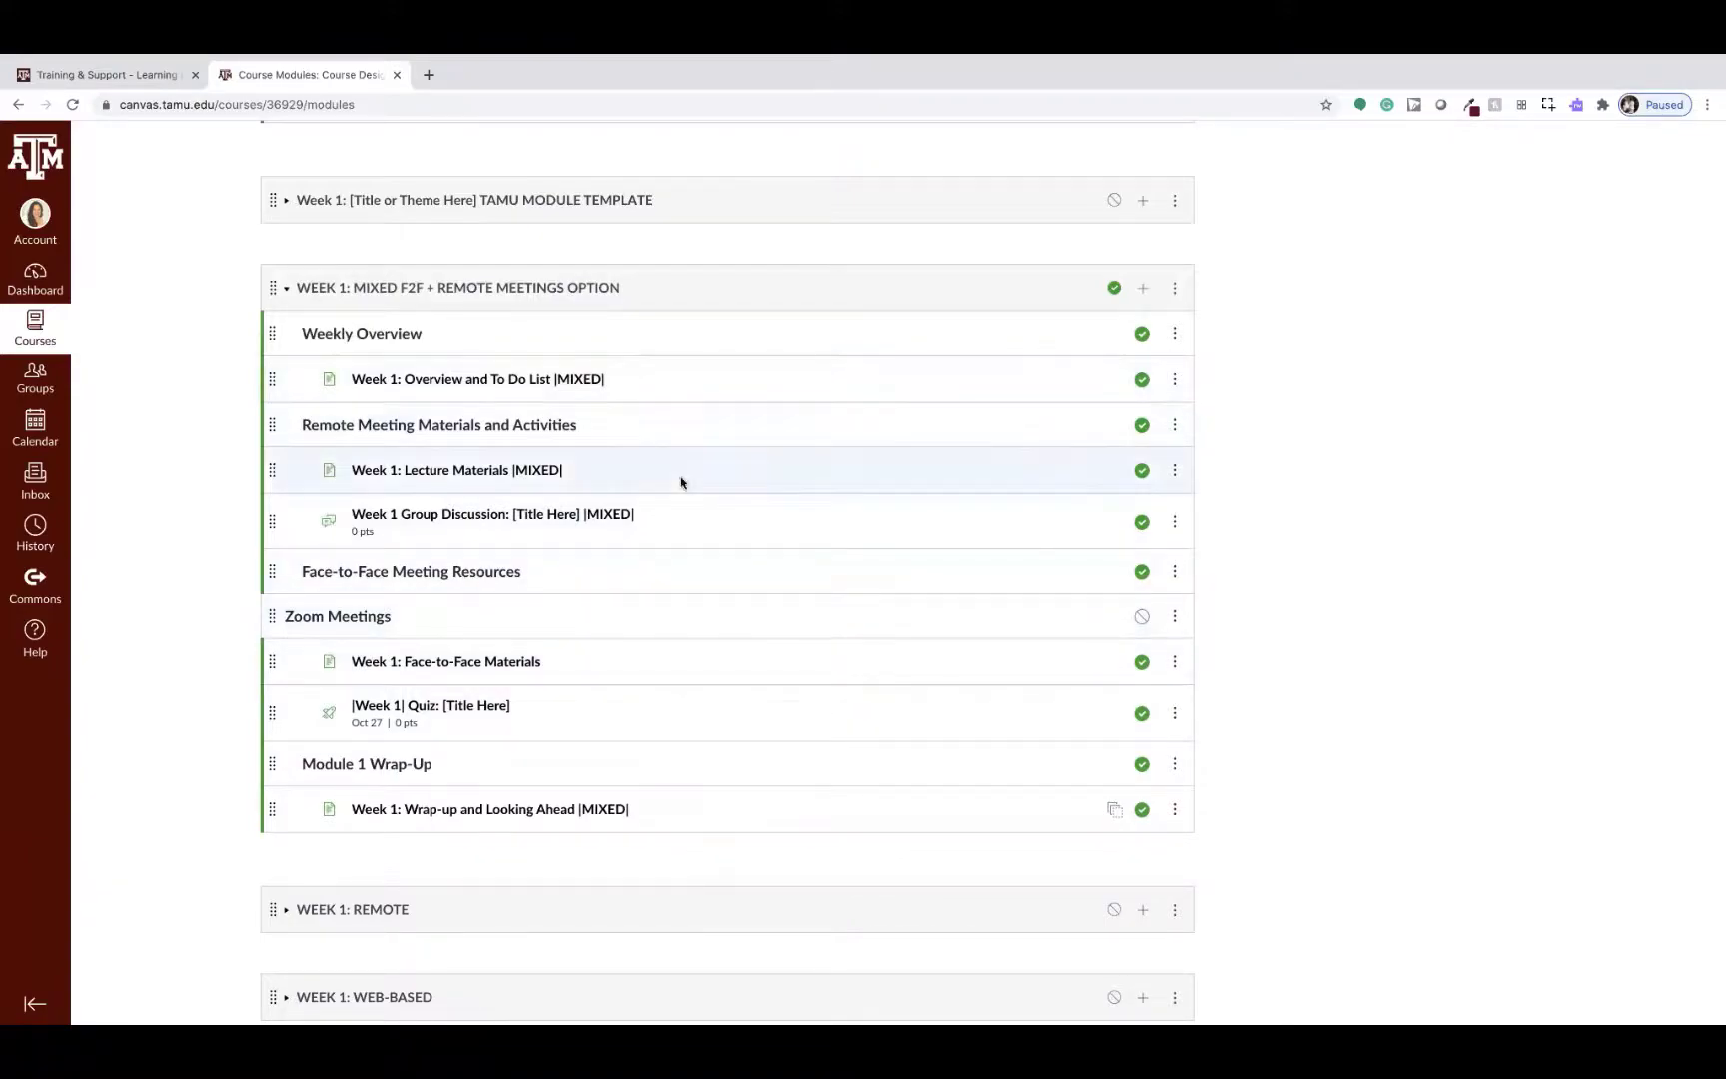
Add a new page named "Start Here Schedule" to the WEEK 1: MIXED F2F + REMOTE MEETINGS OPTION module, indented 2 levels.
click(1141, 289)
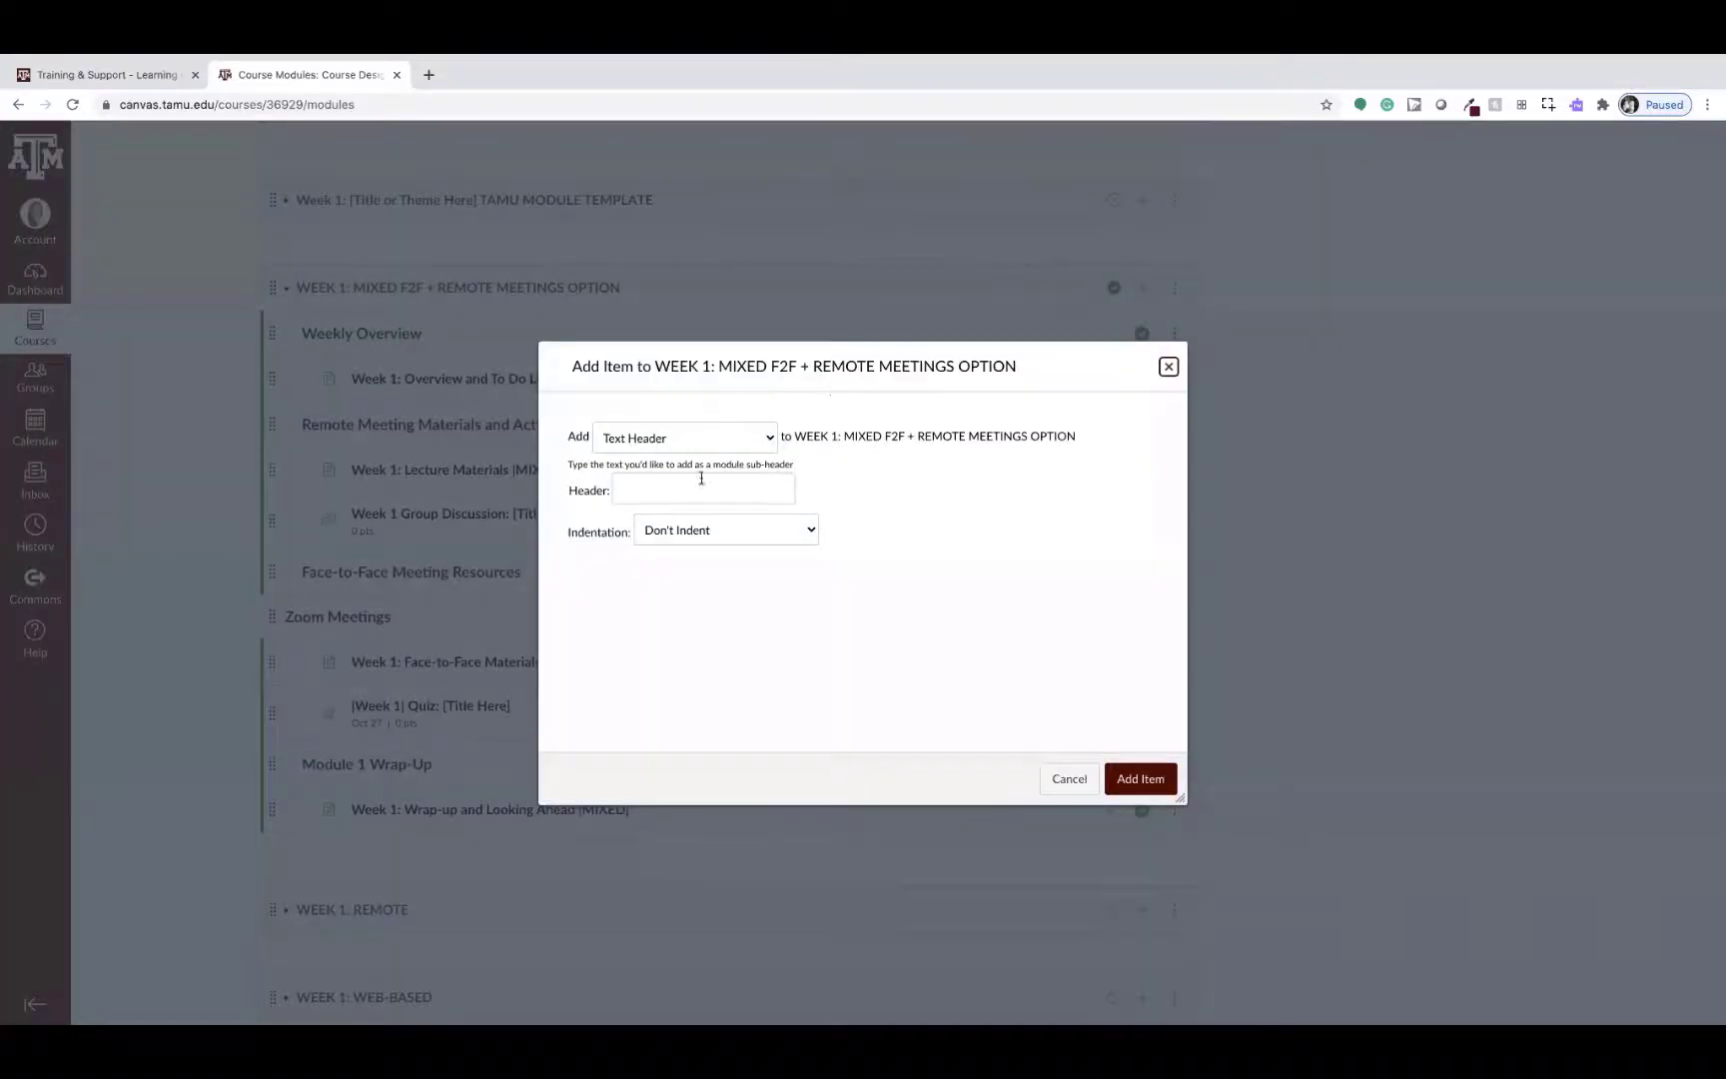
click(770, 440)
click(711, 406)
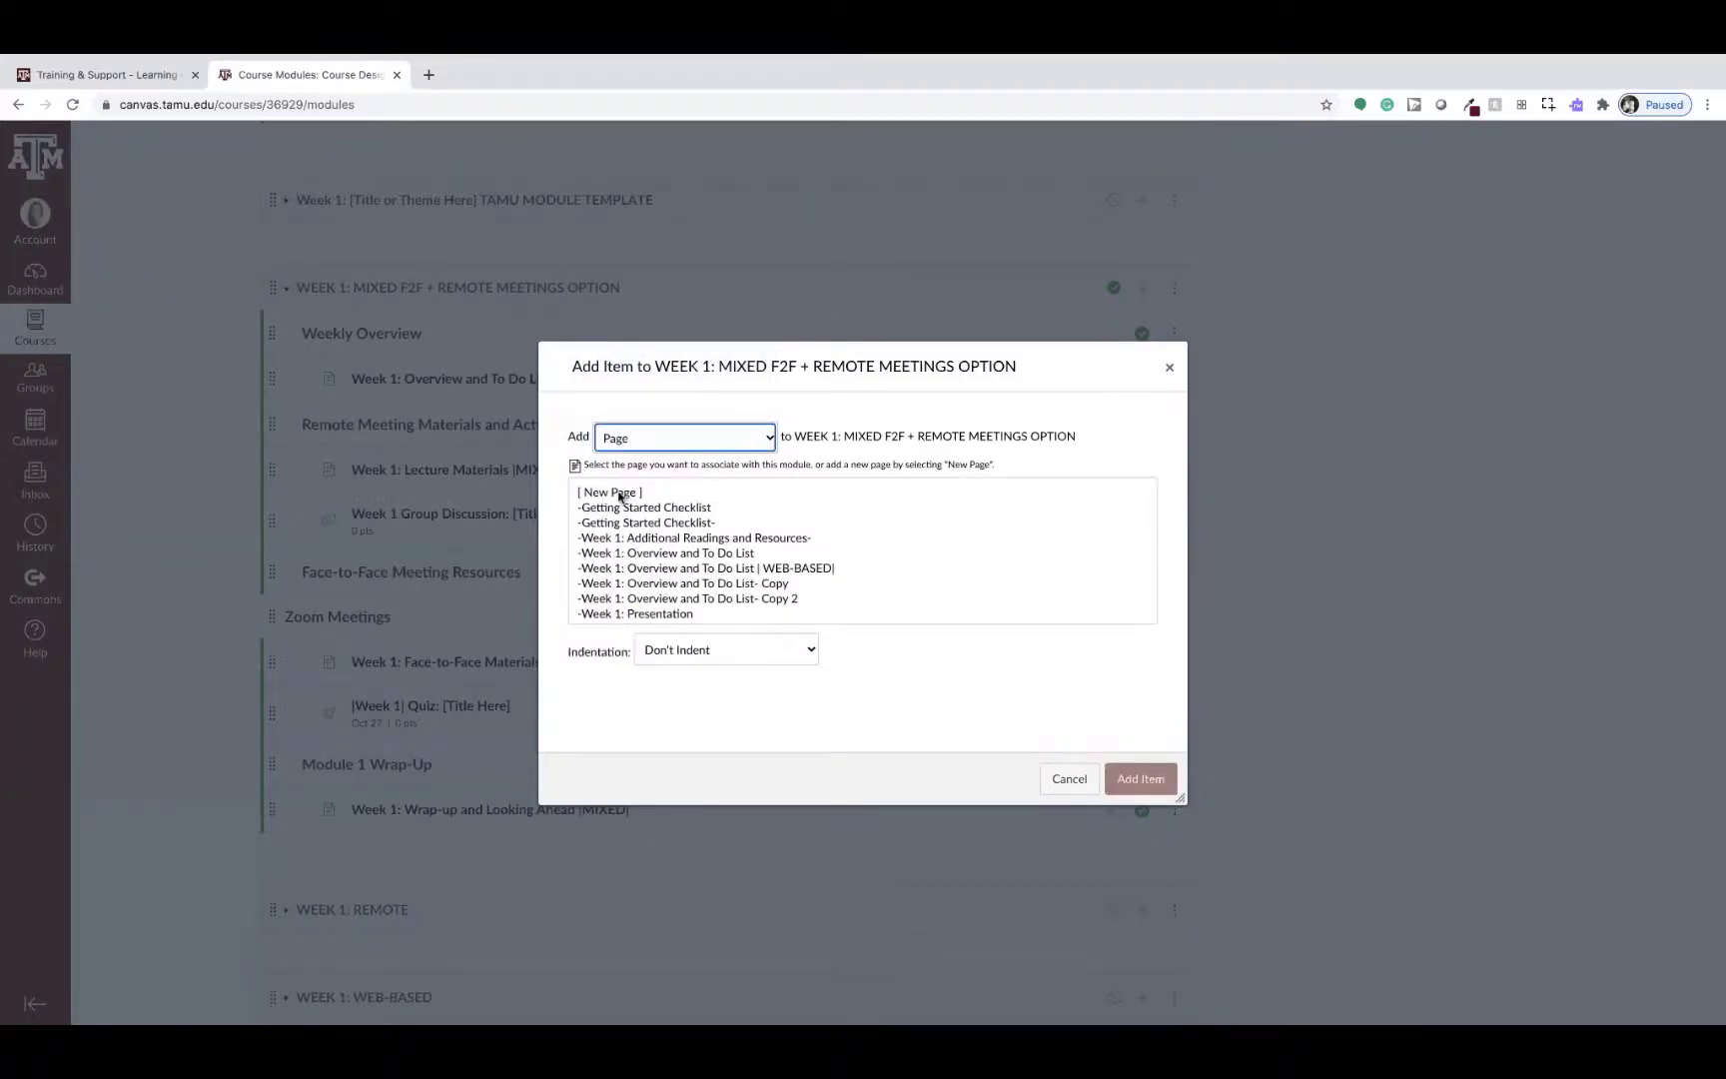
click(619, 496)
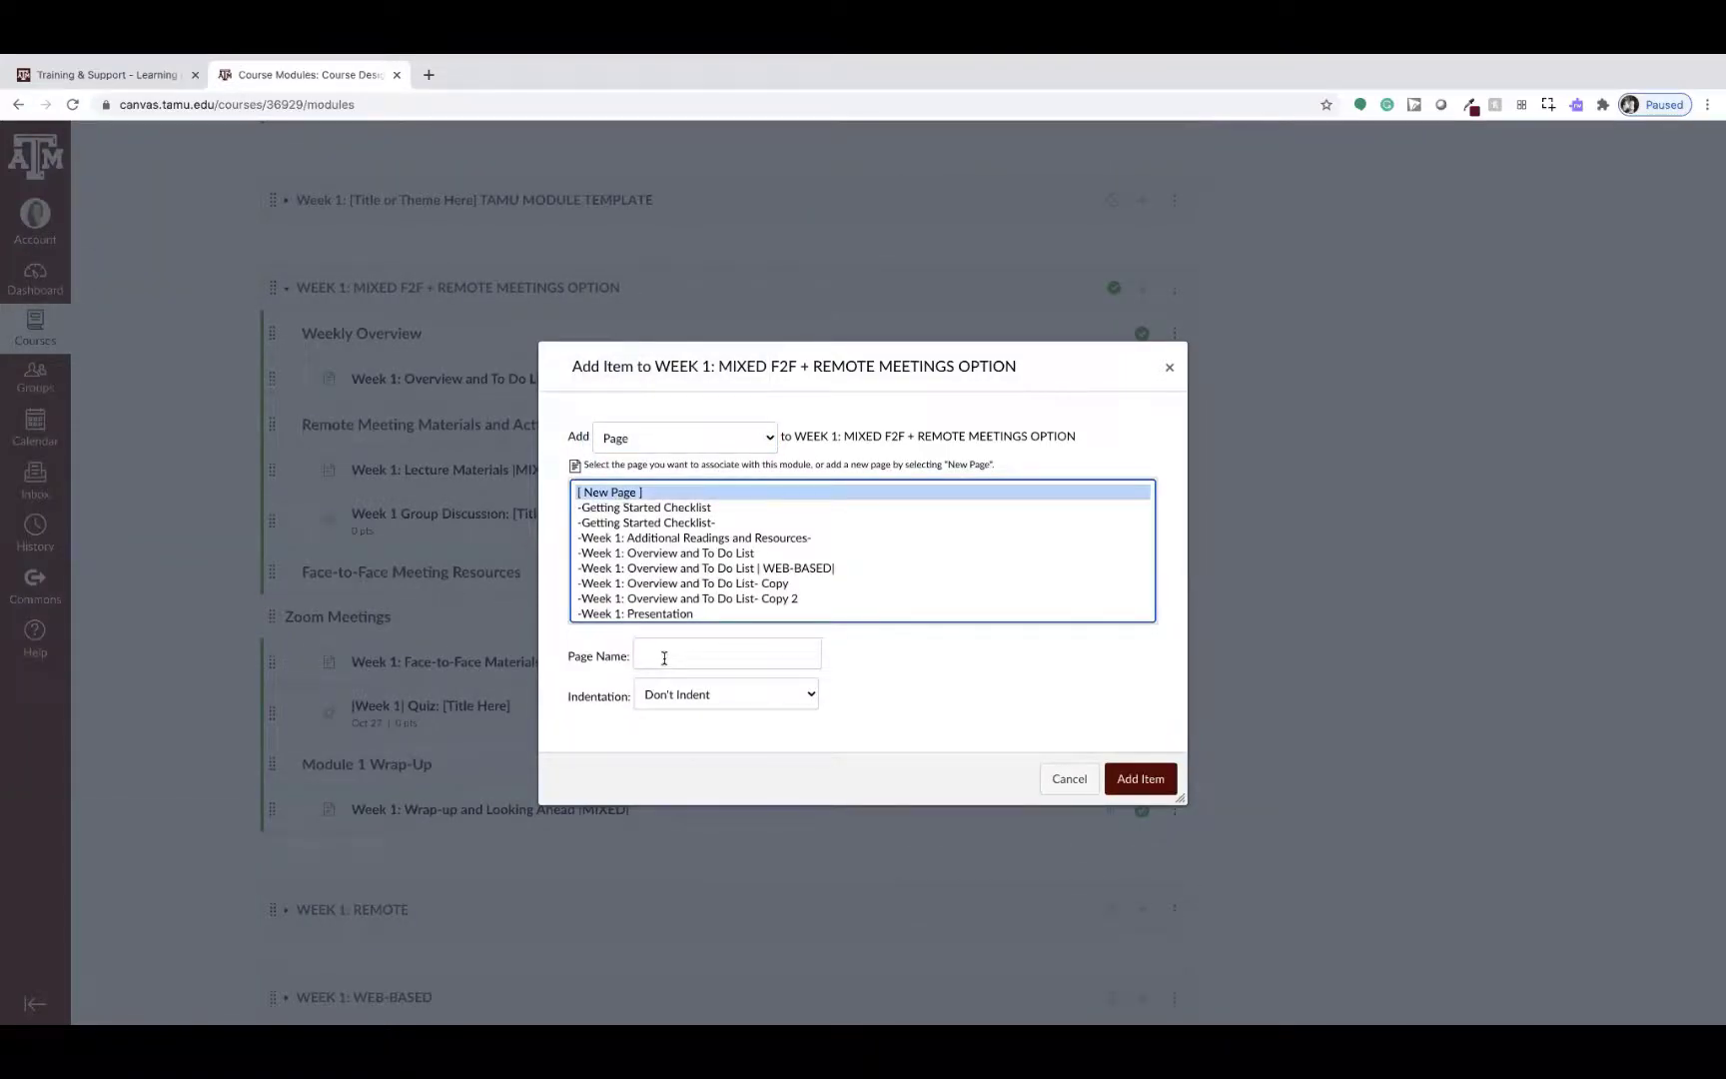
click(664, 659)
text(S)
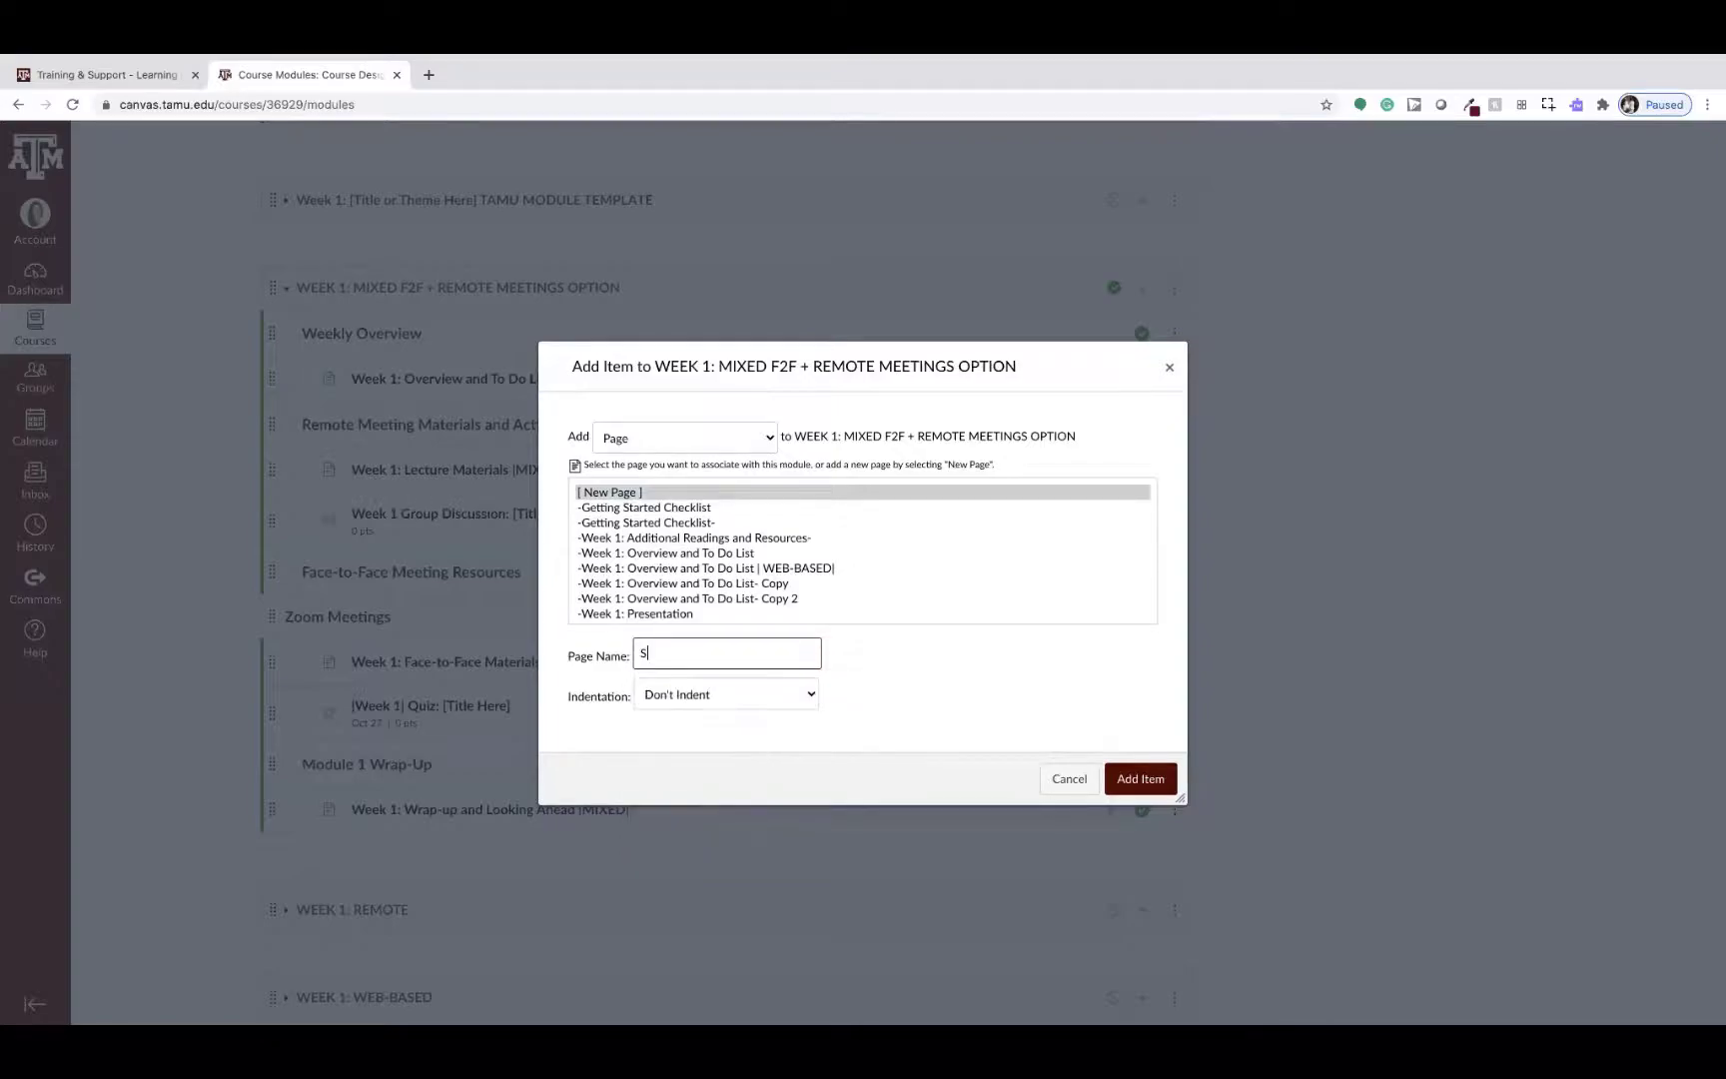
text(trat Hart Hee)
key(BackSpace)
text(Schedule)
click(808, 697)
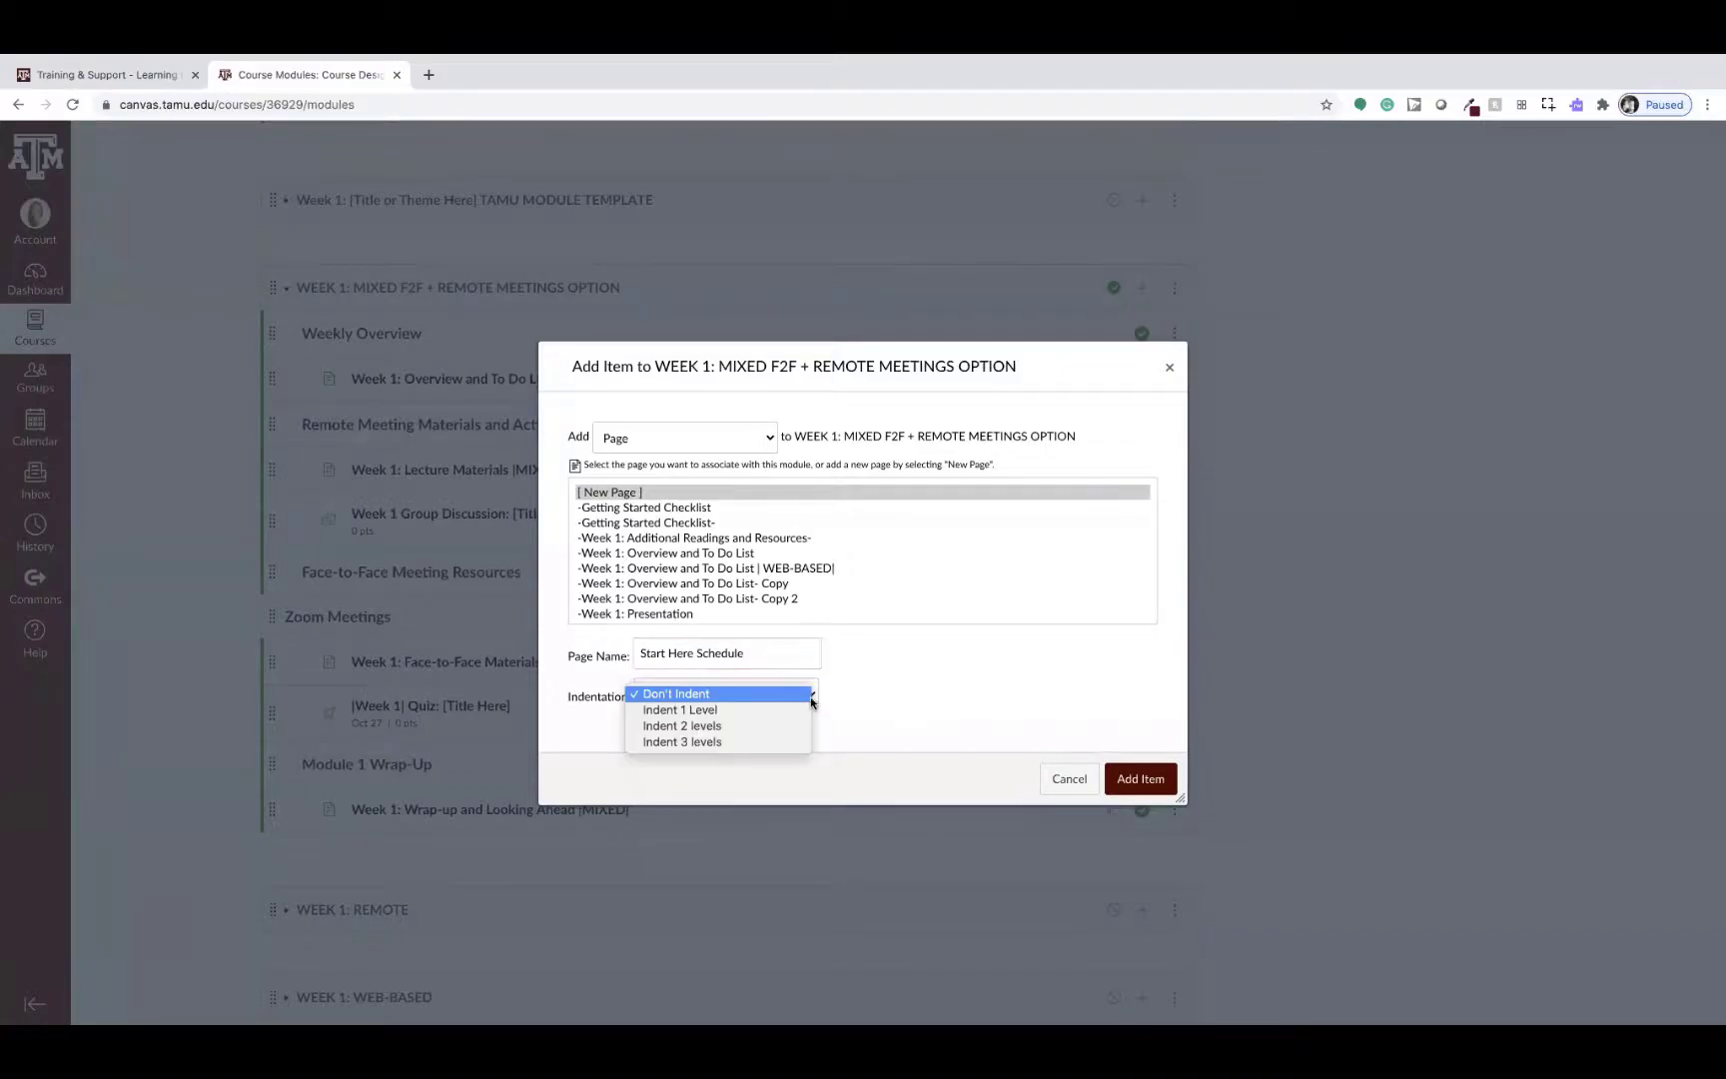
click(797, 711)
click(802, 699)
click(1087, 809)
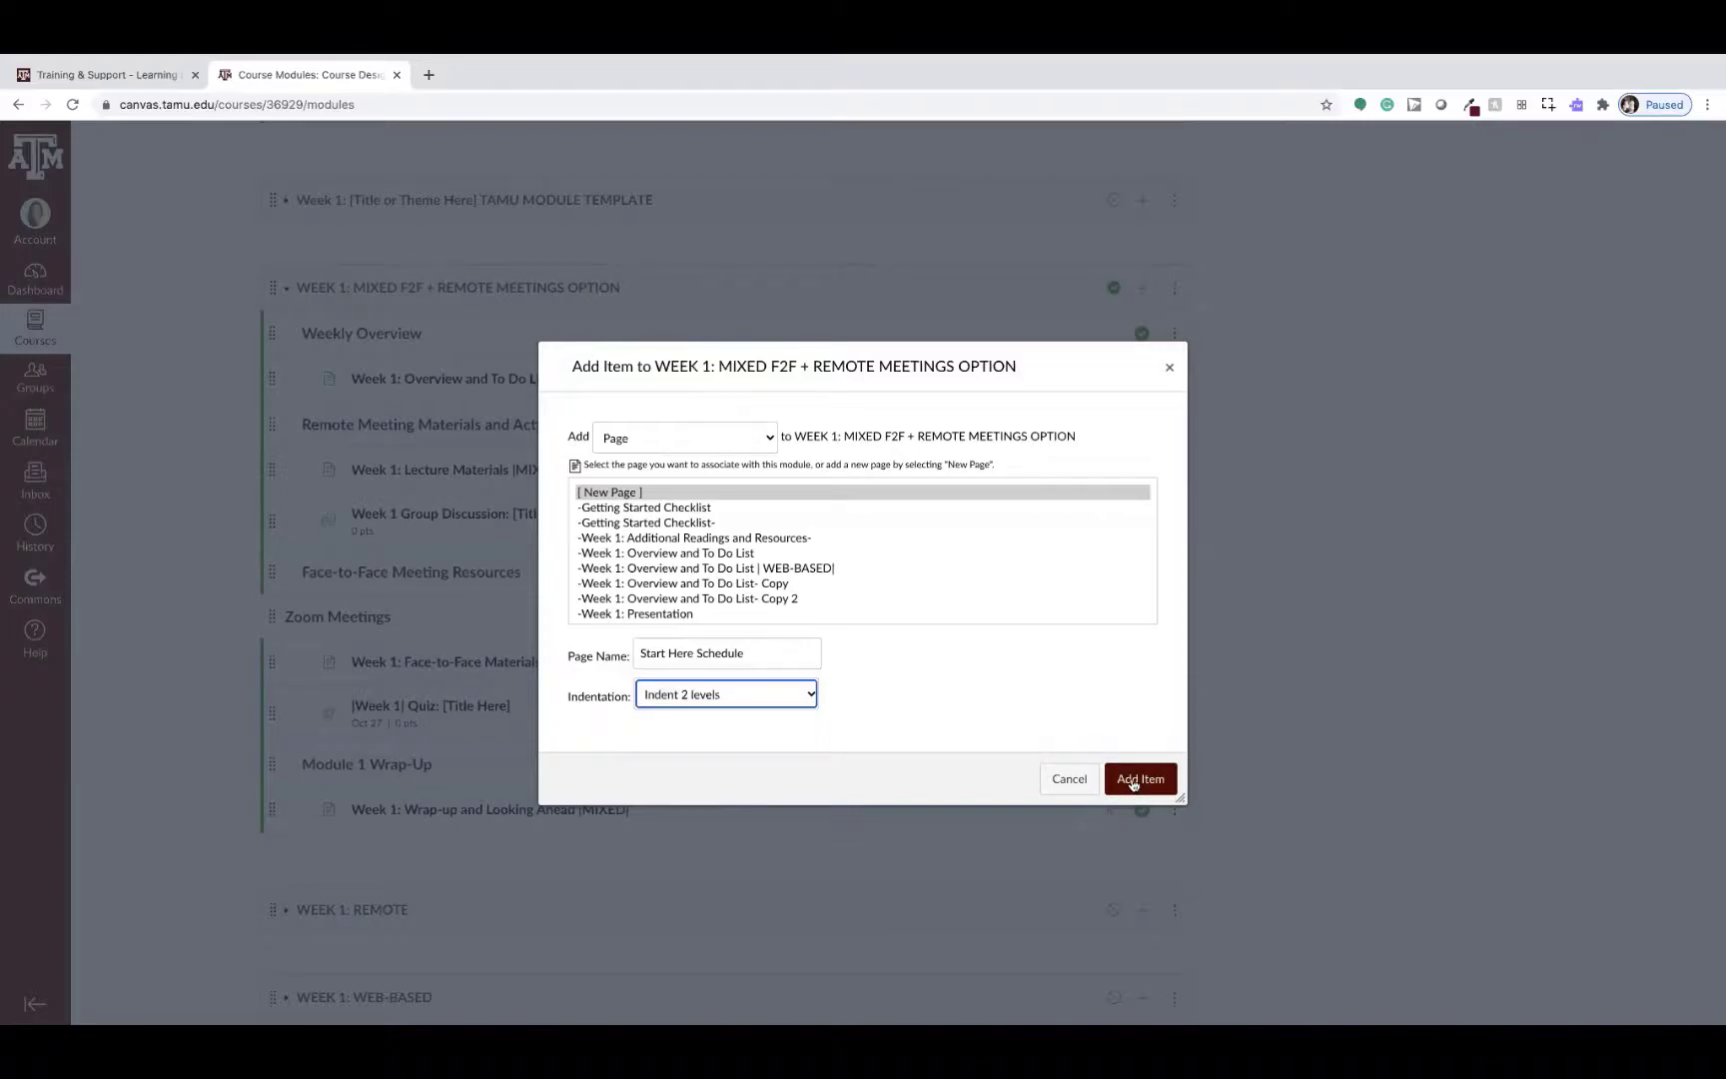
click(1137, 778)
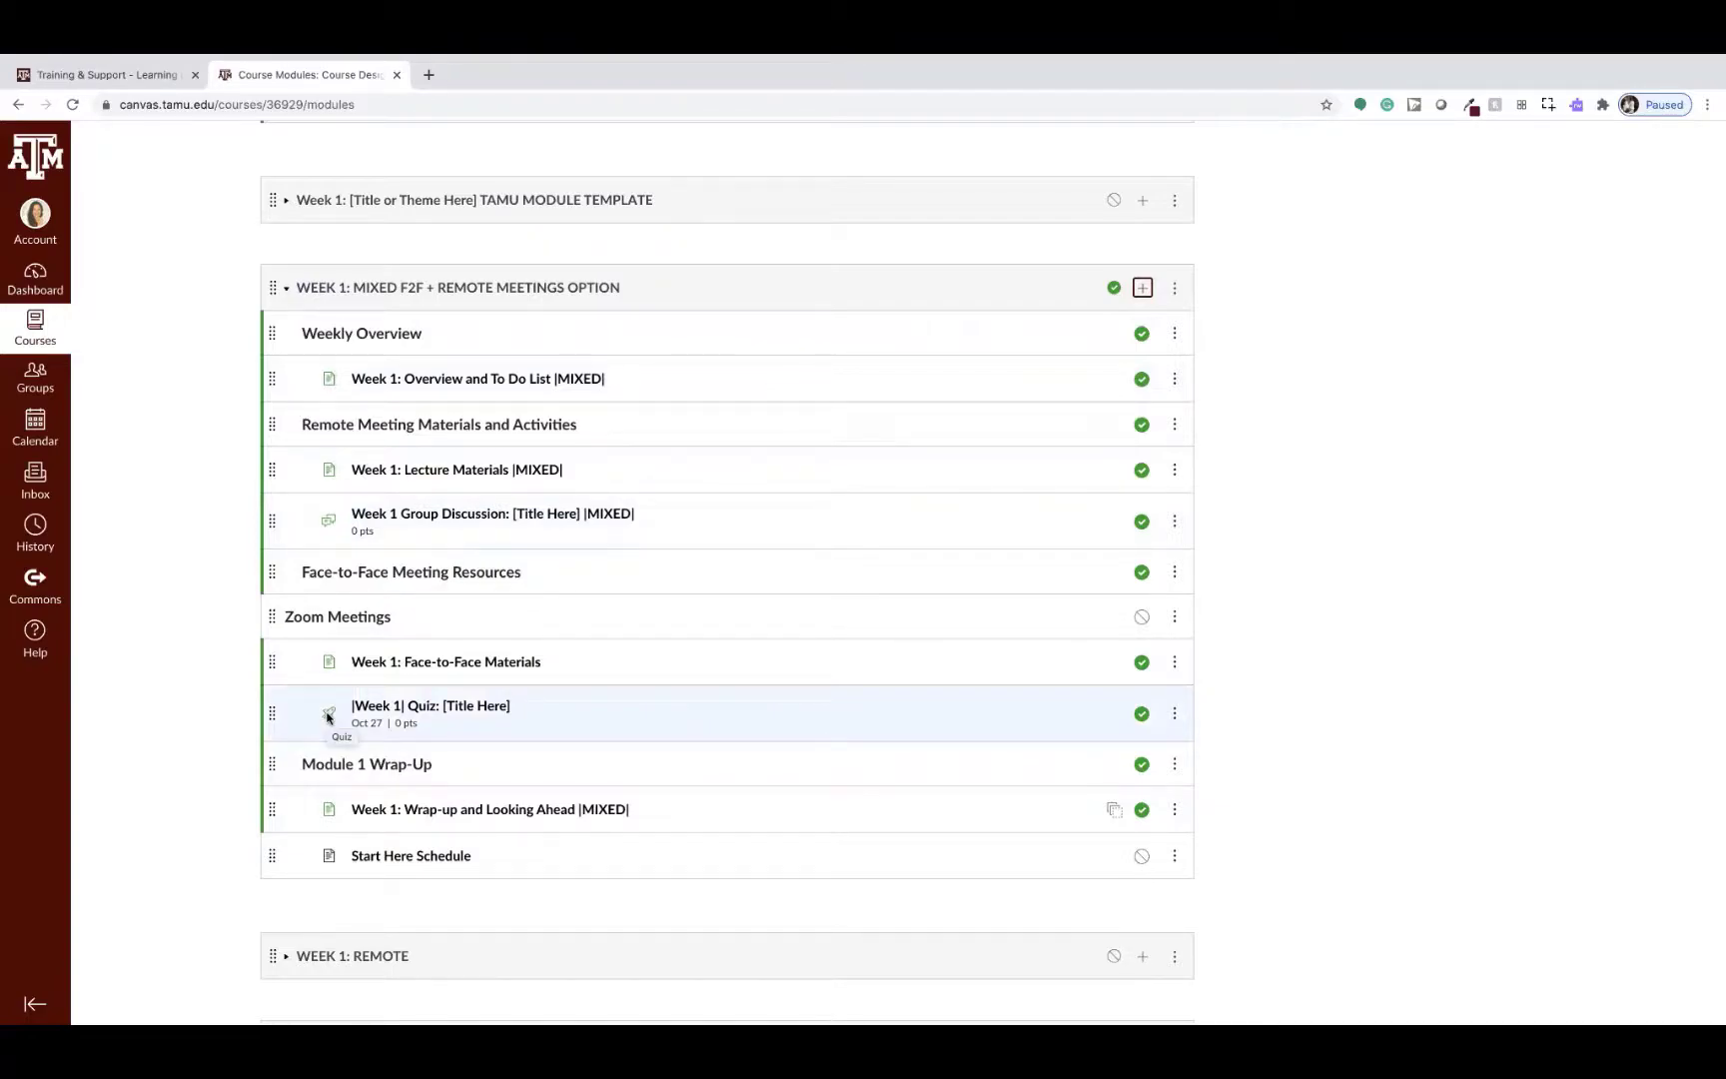
Open the course home page and switch to Student View.
scroll(328, 717, down, 1)
scroll(328, 717, up, 1)
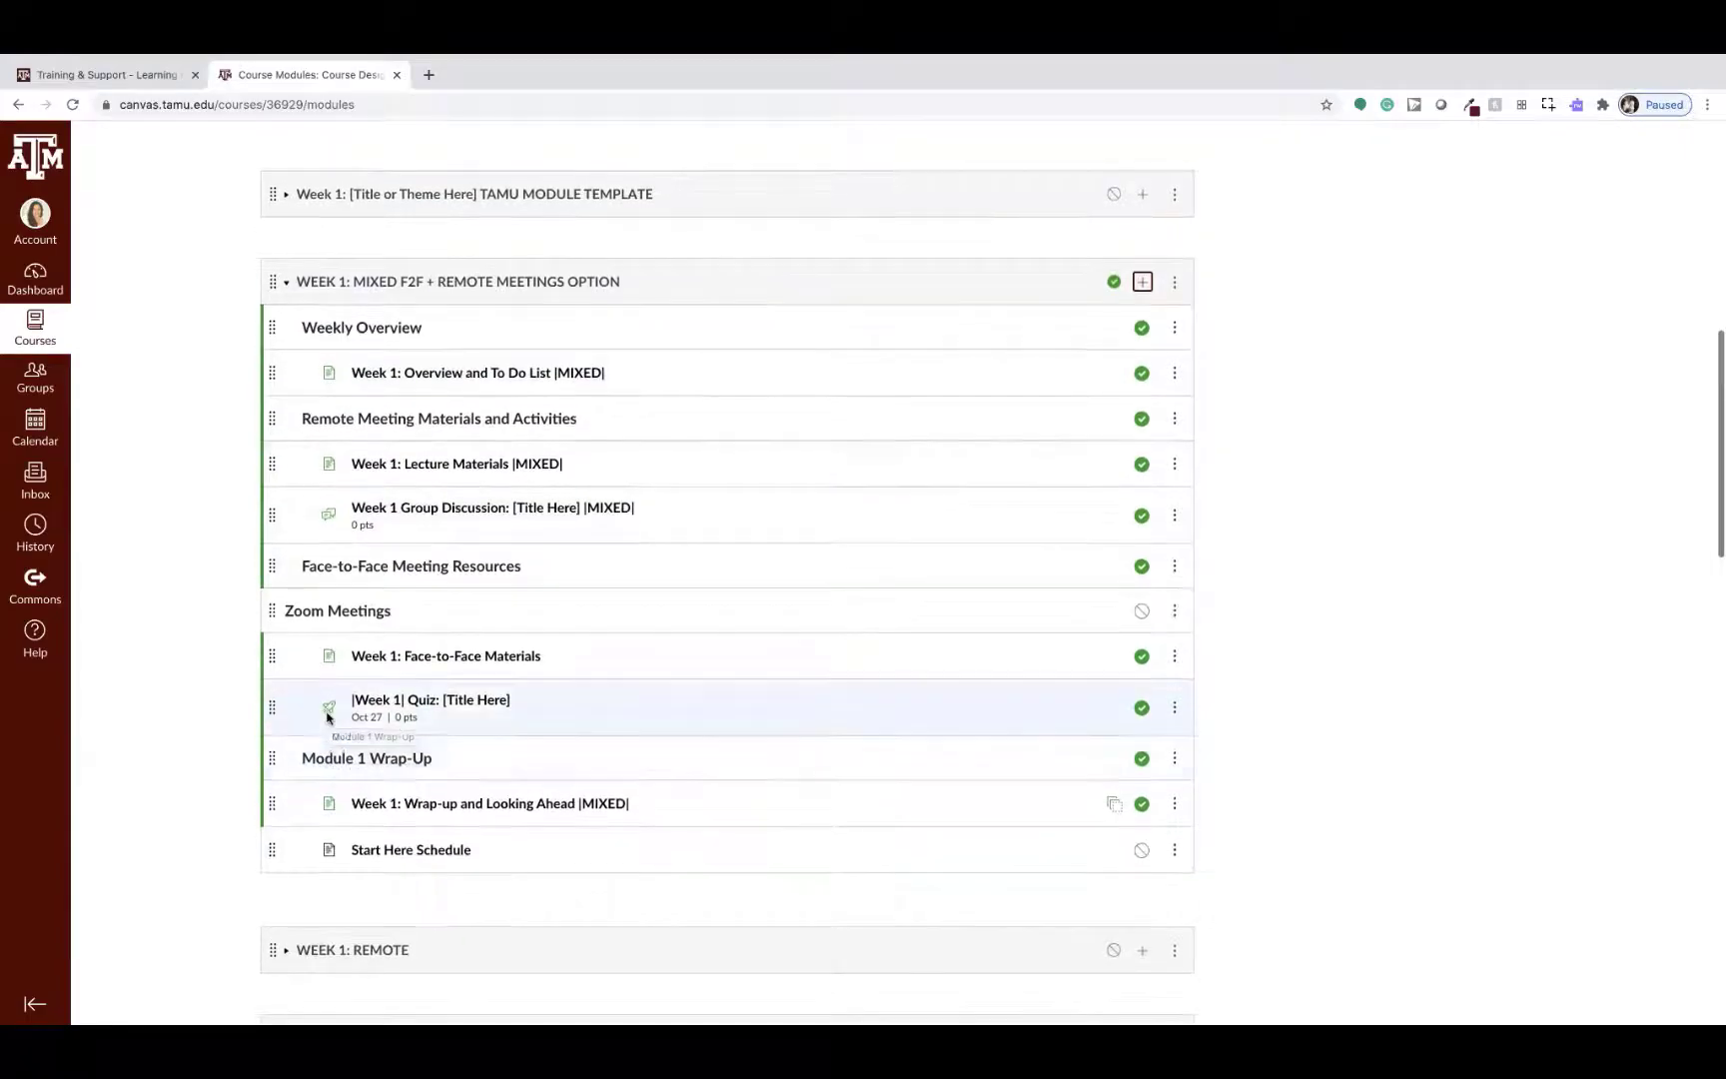
scroll(328, 717, up, 6)
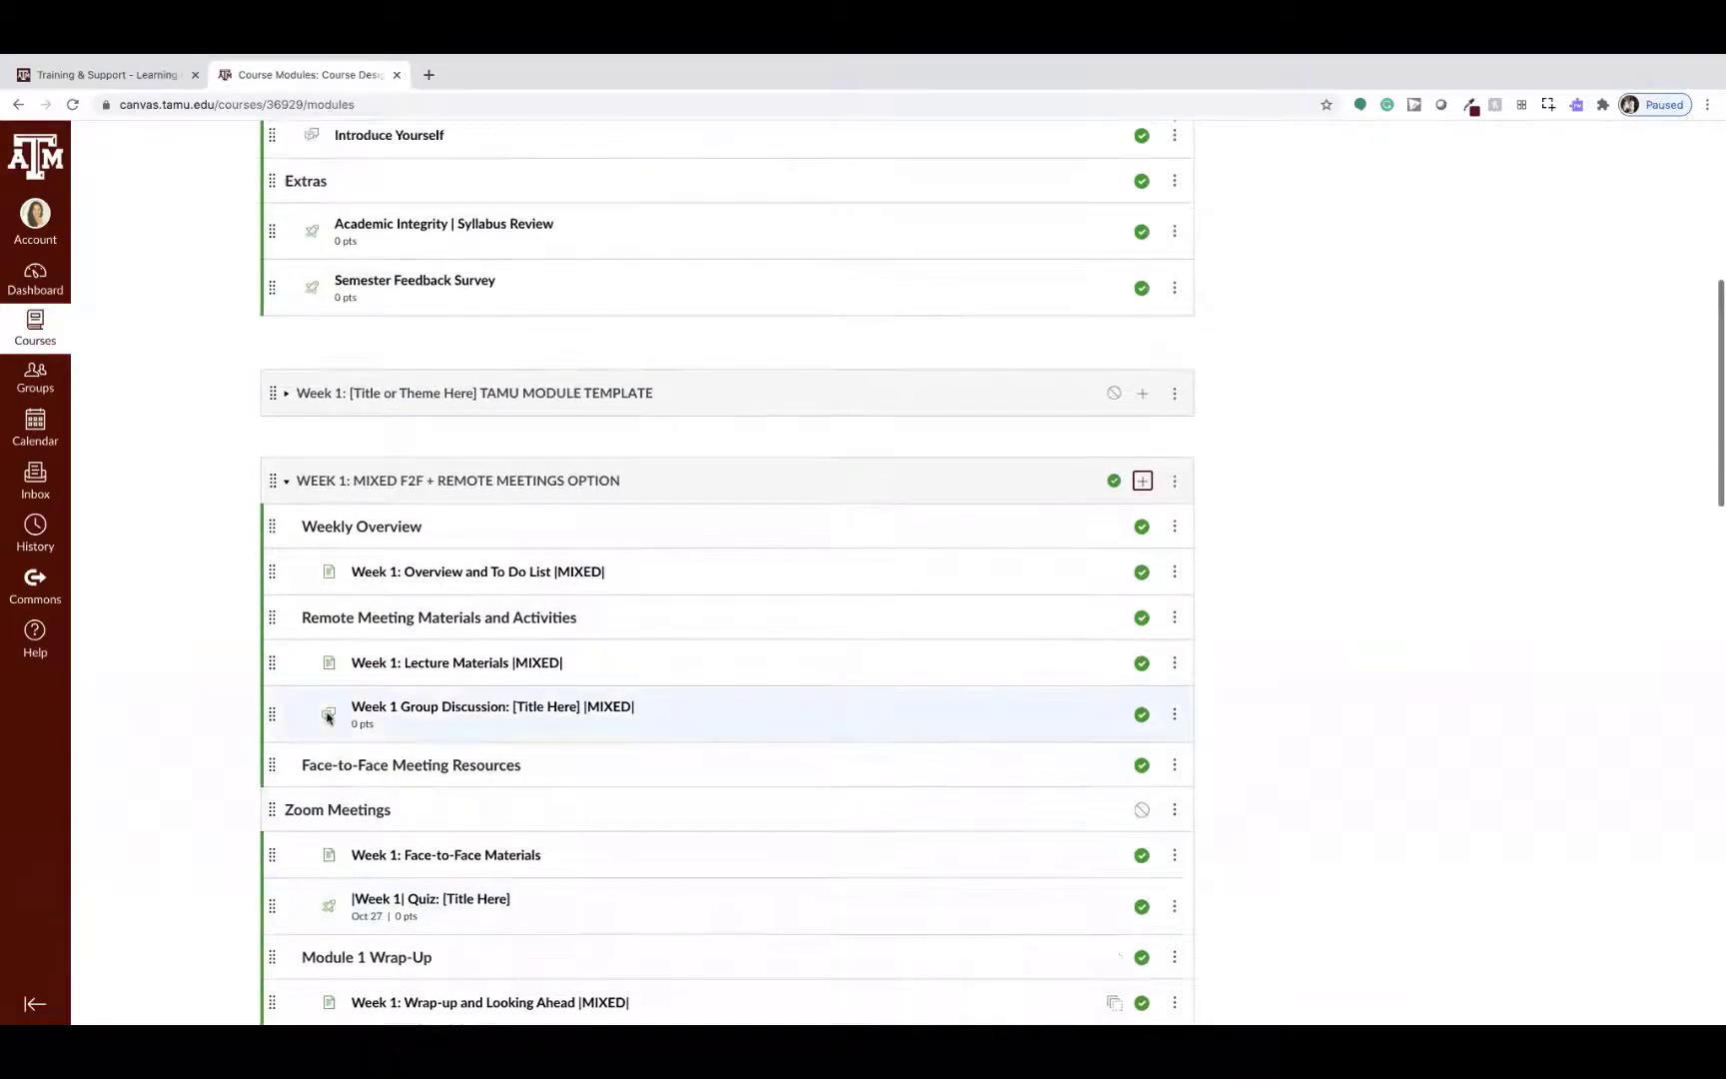
scroll(328, 717, up, 3)
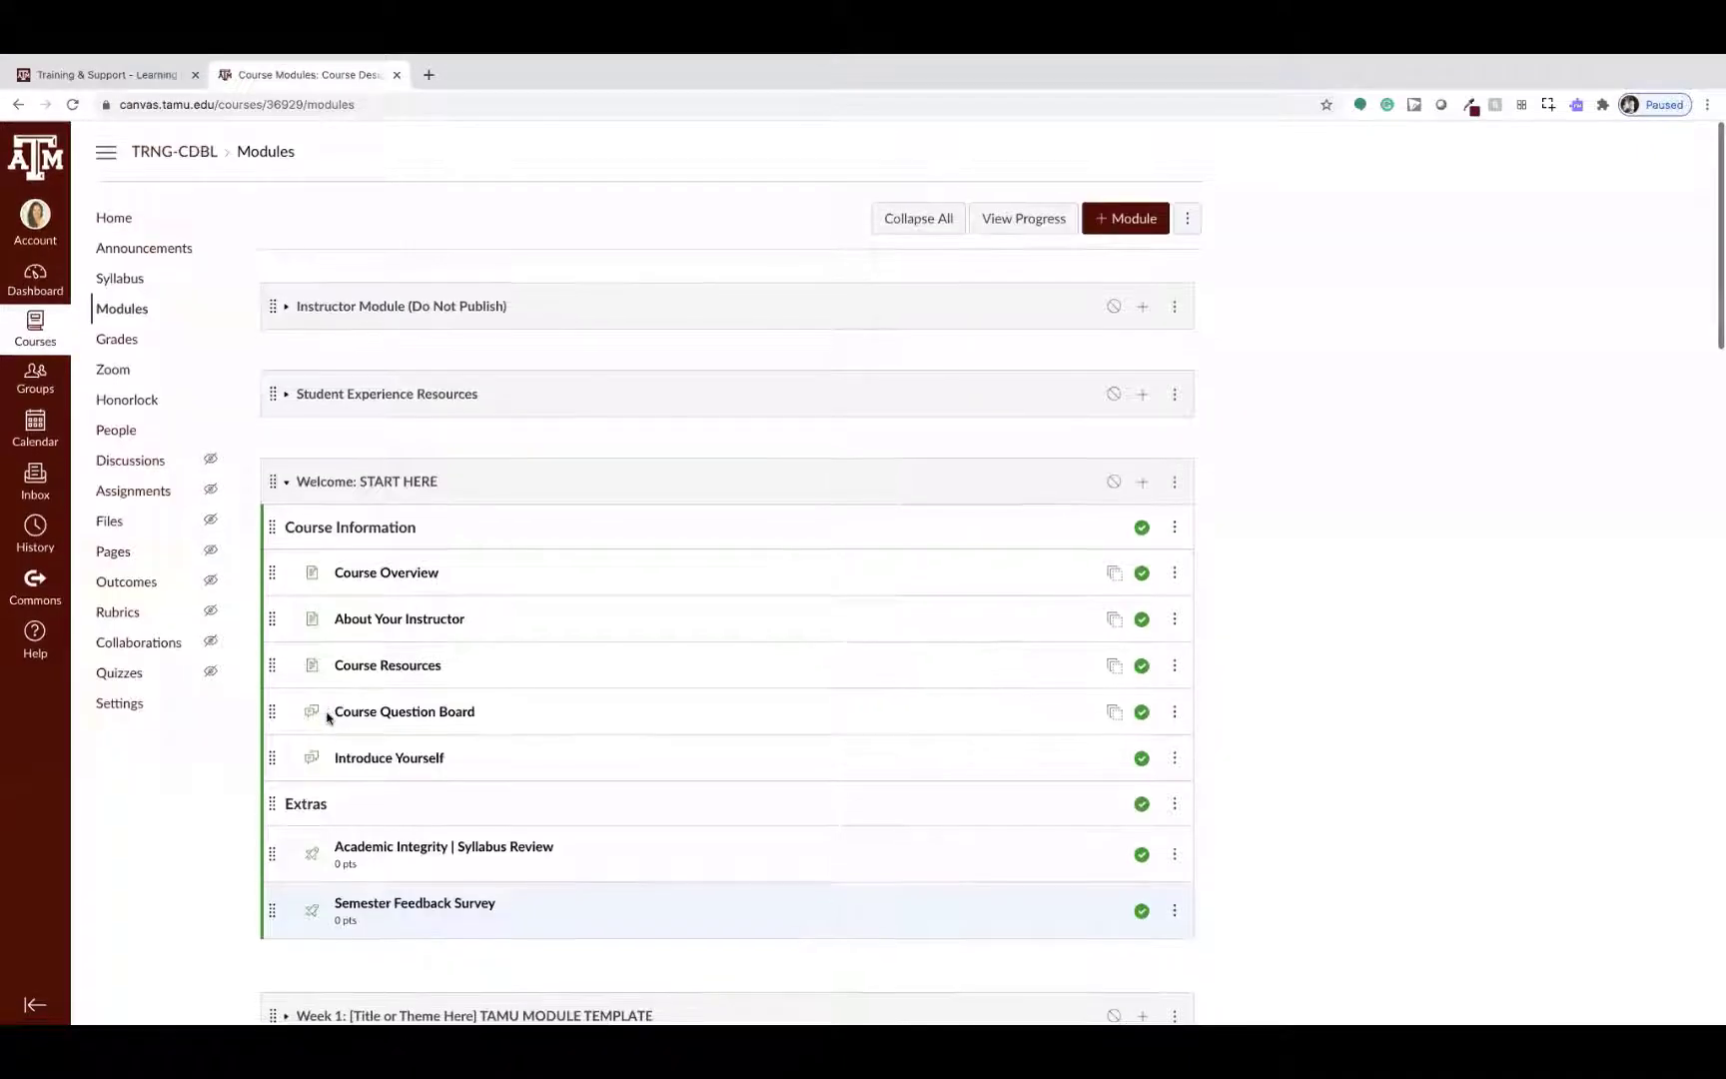
scroll(517, 718, down, 3)
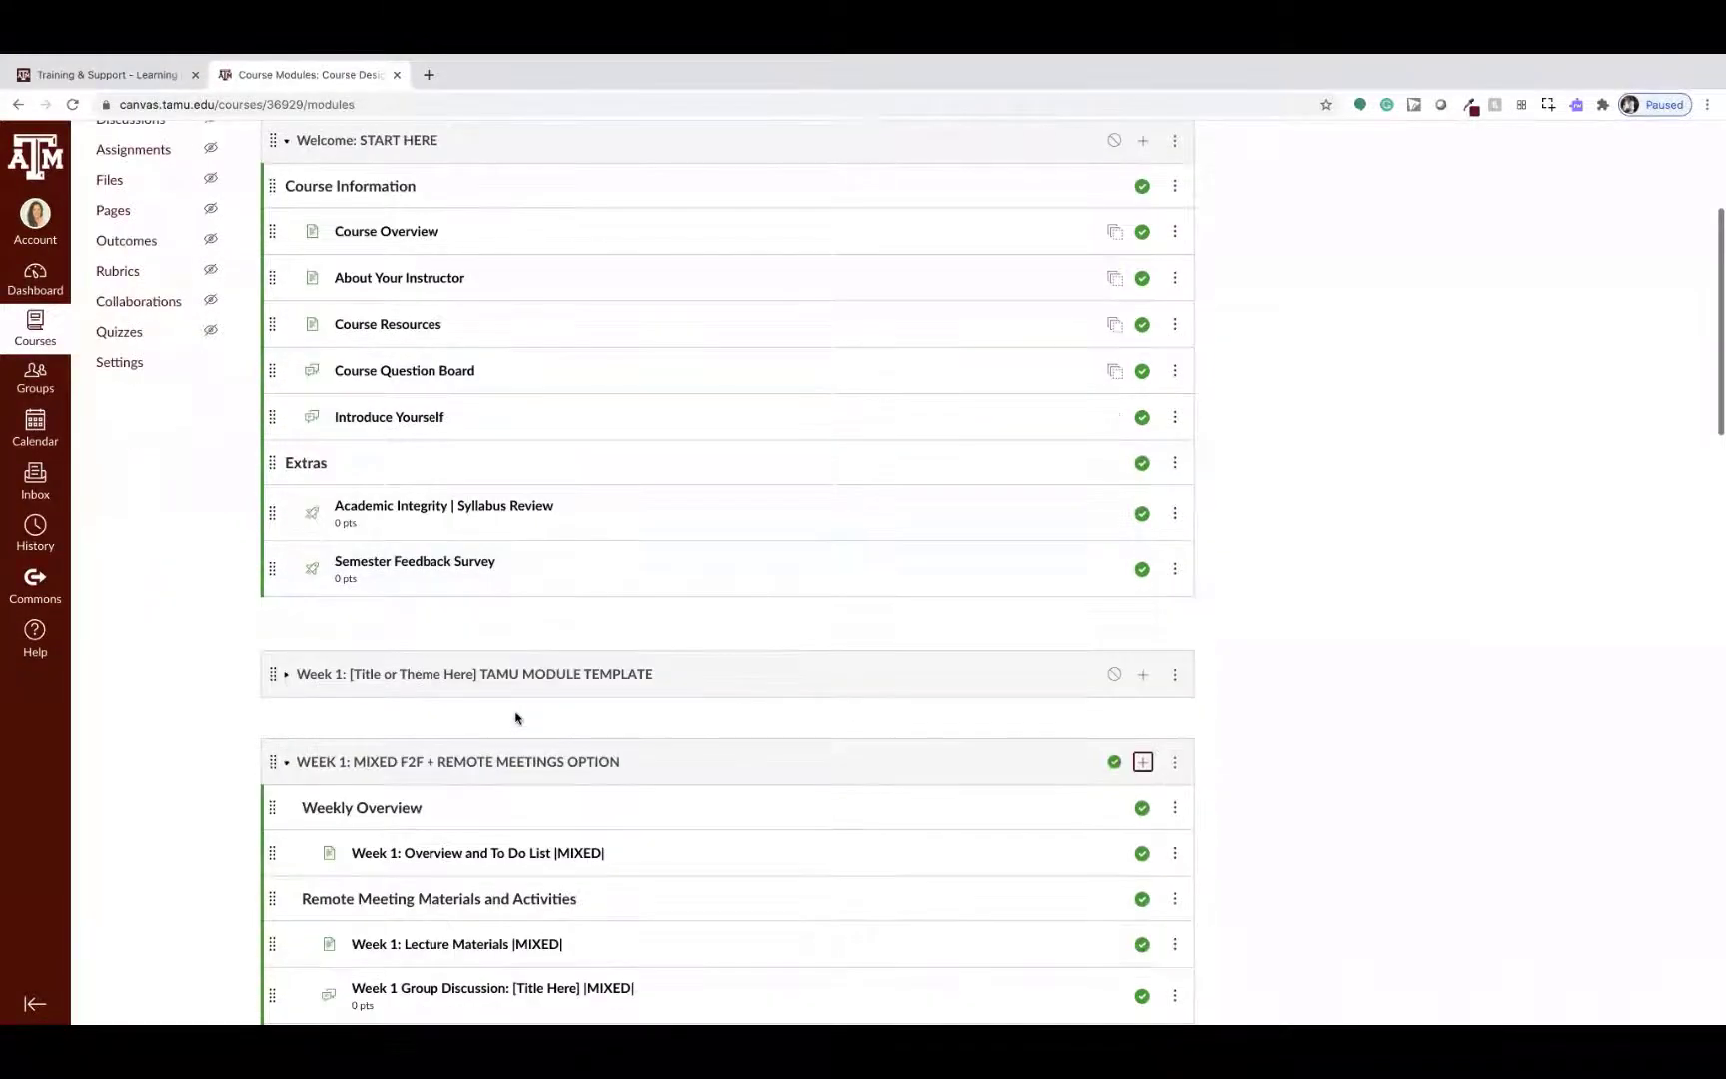
scroll(494, 732, up, 4)
click(117, 218)
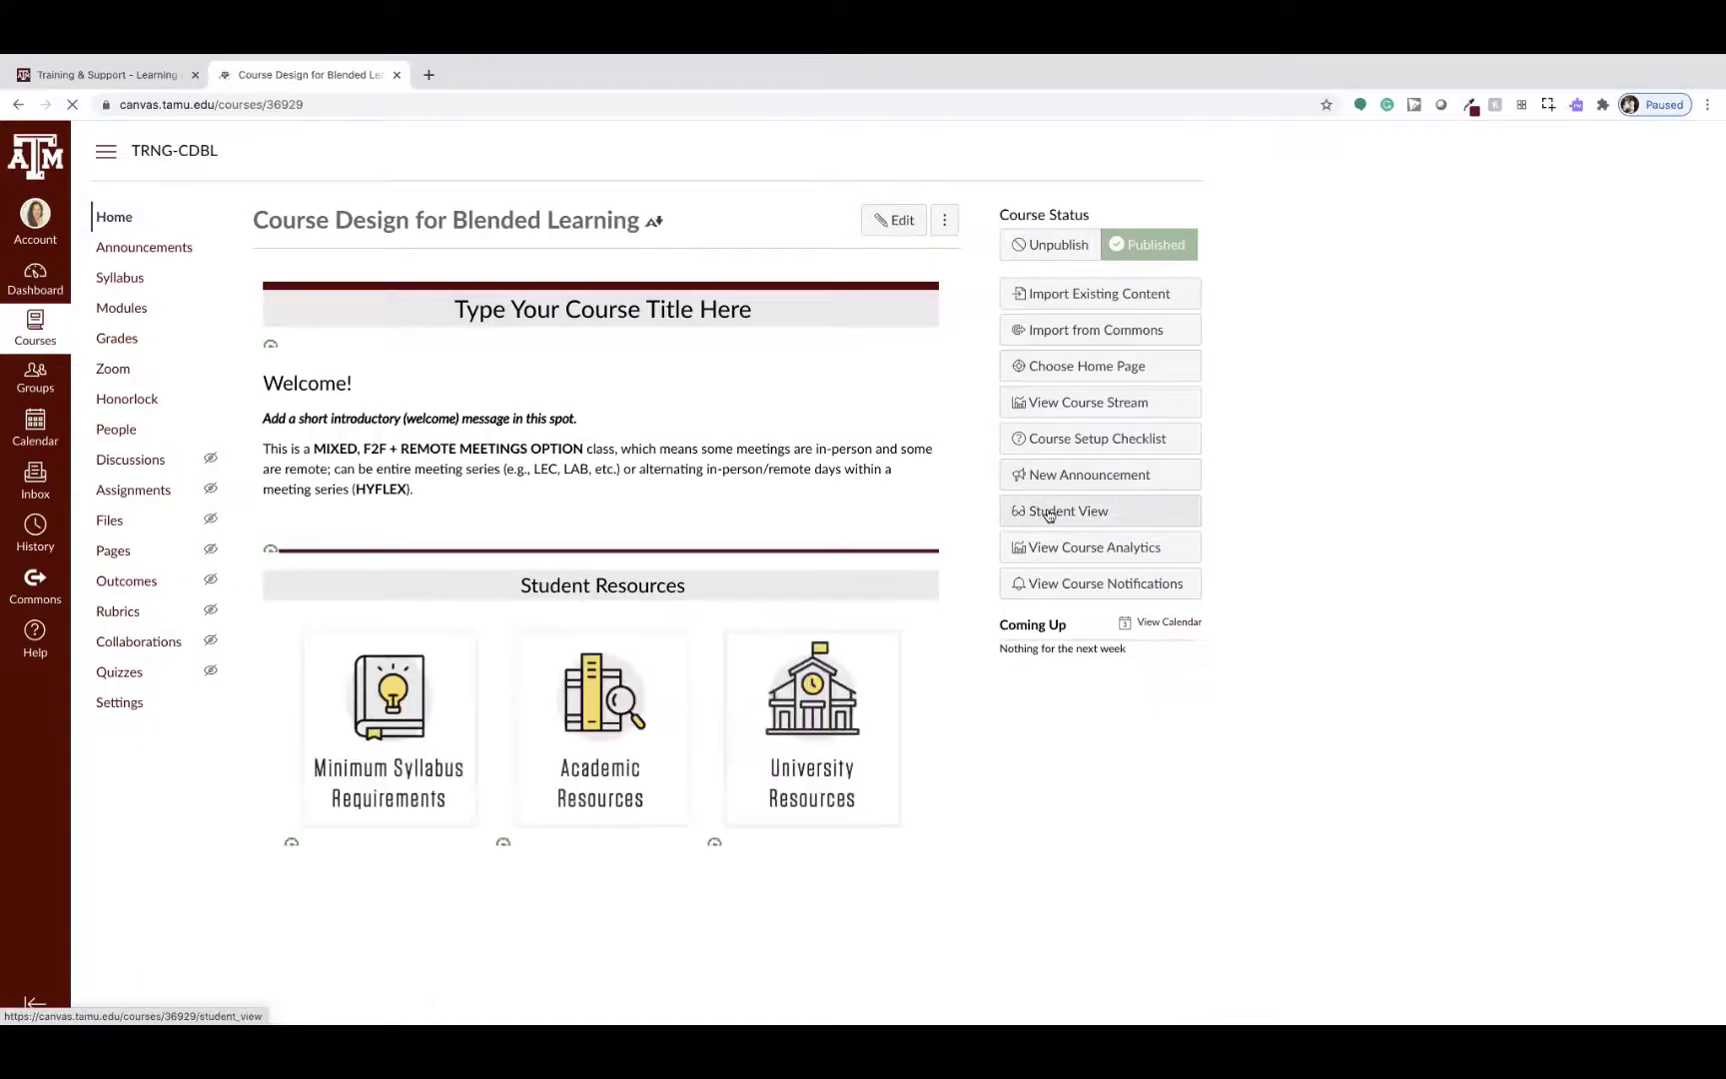
click(1048, 514)
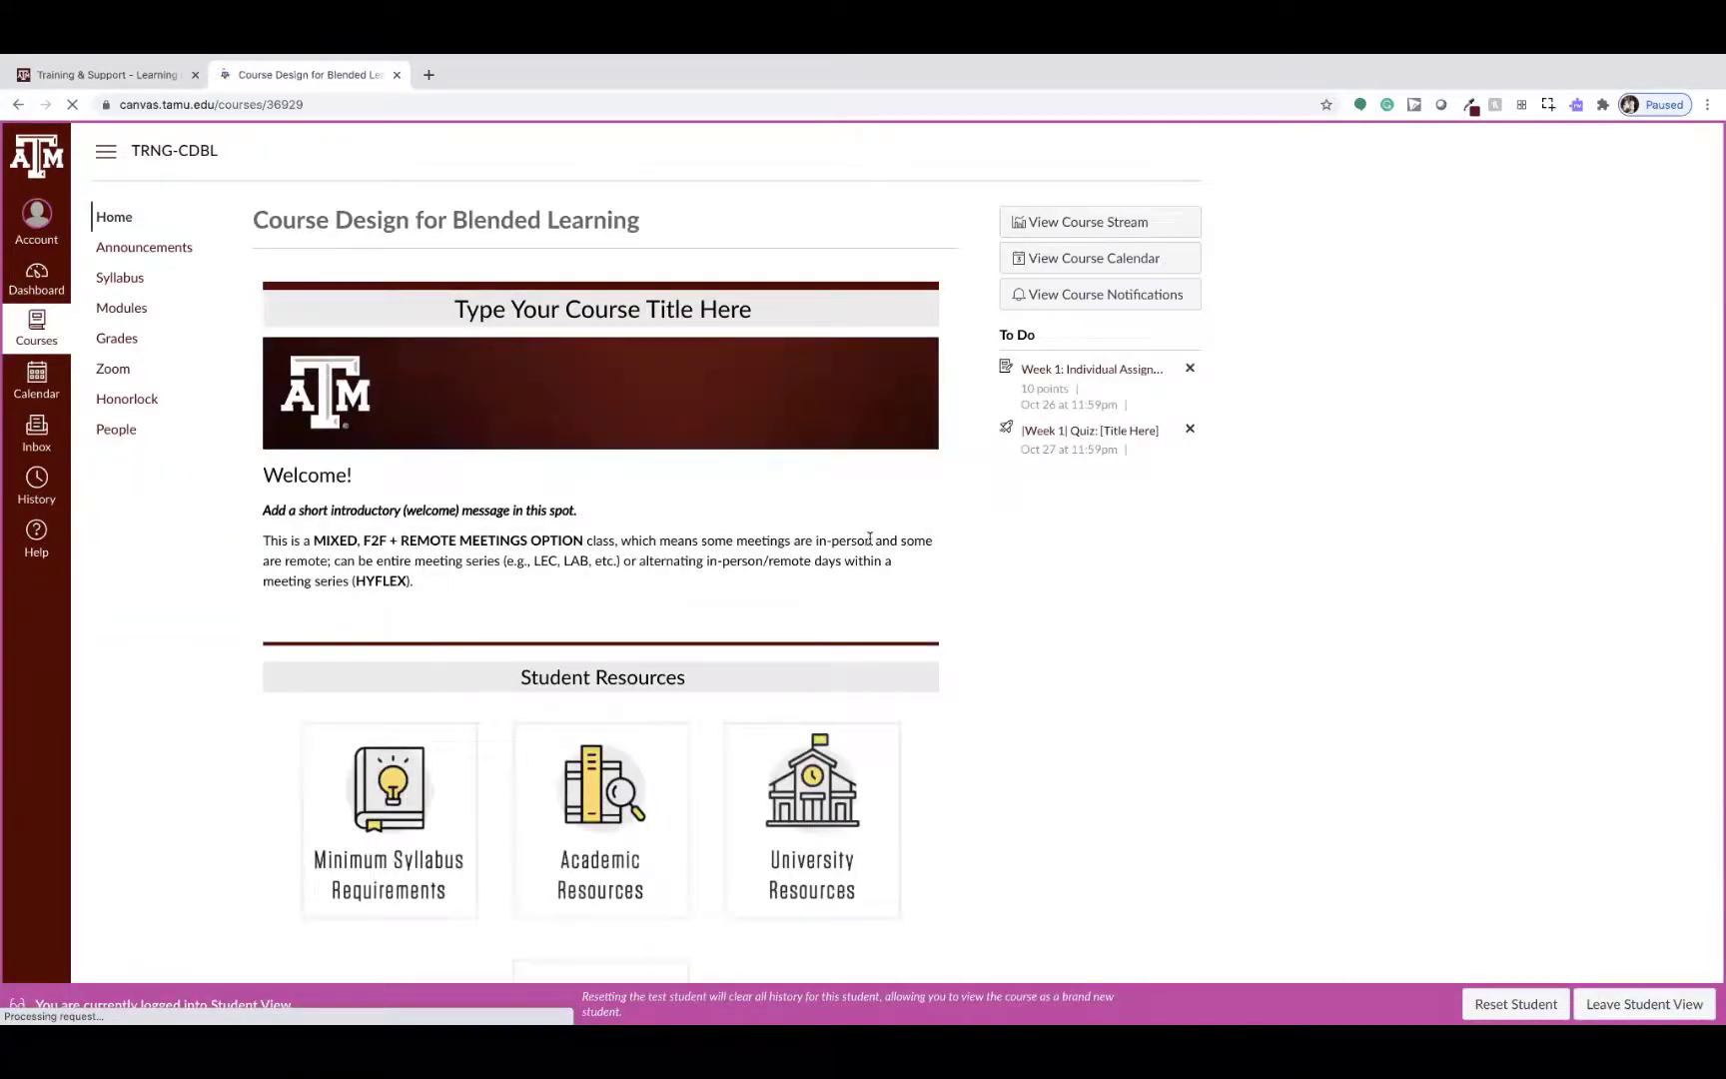
Review the home page's student resources and week links as a student, and open the student's module list.
scroll(869, 541, down, 7)
scroll(872, 544, up, 5)
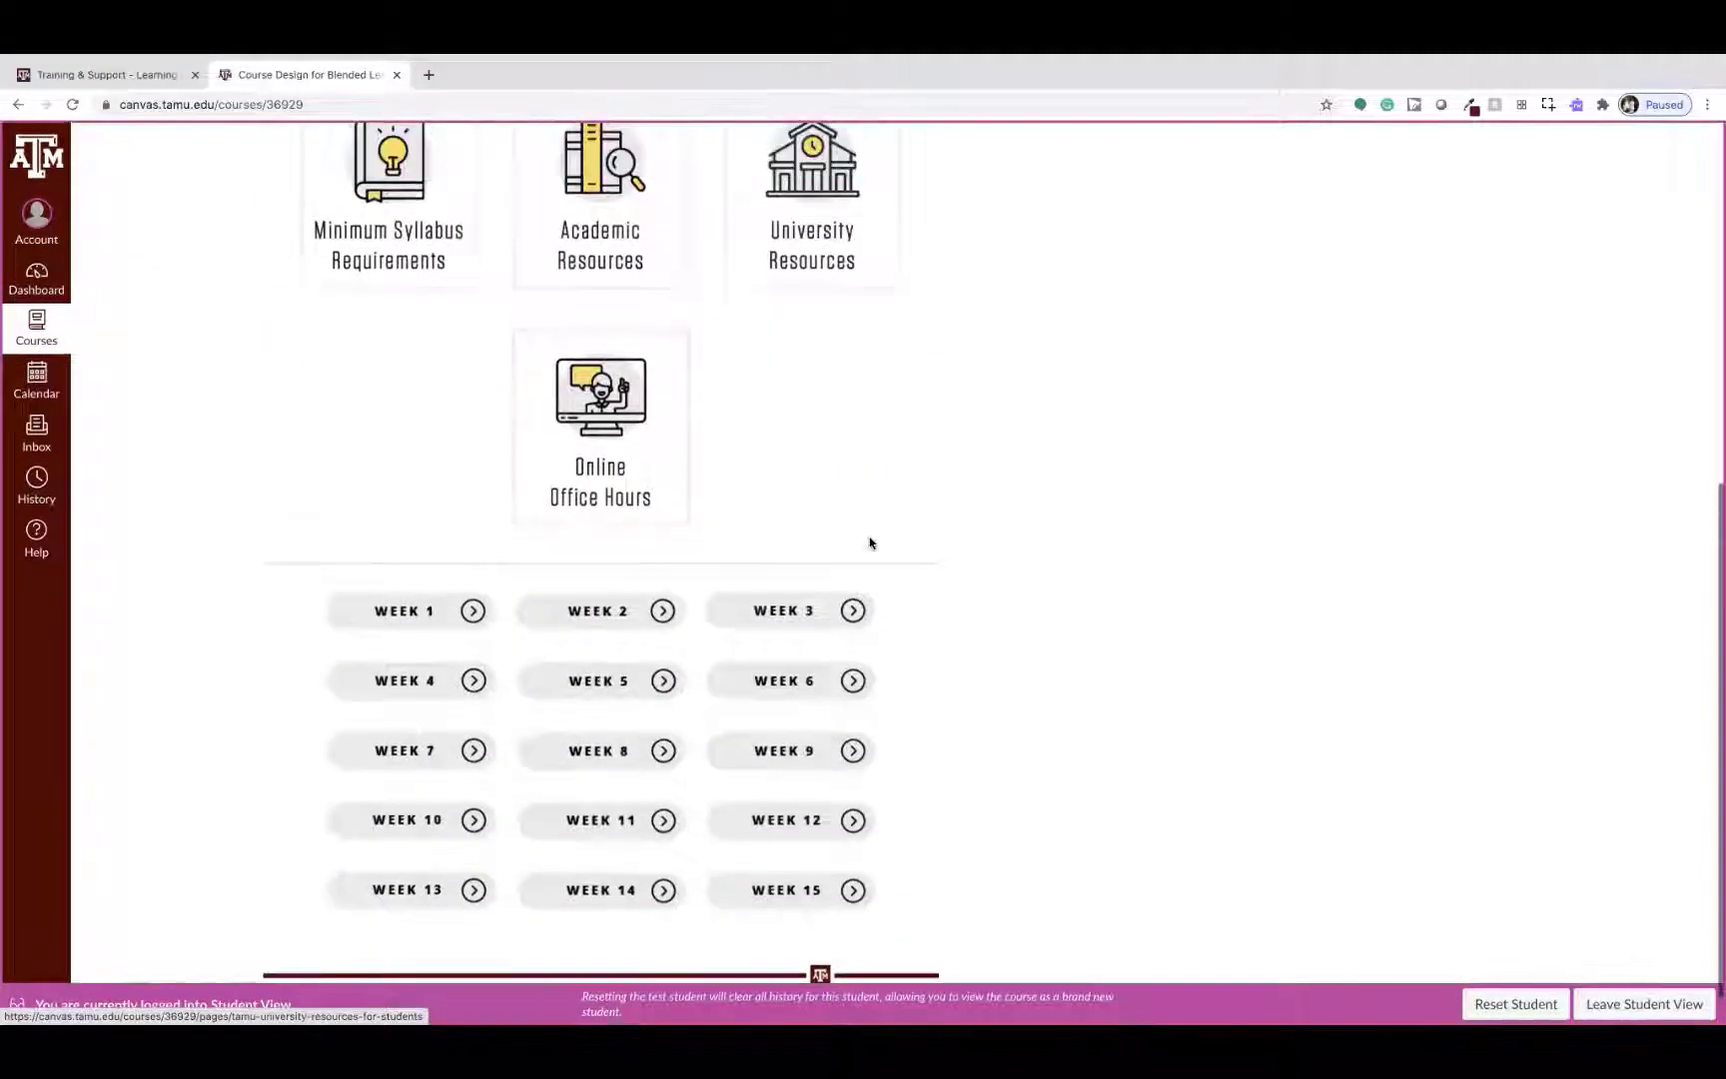
scroll(872, 544, up, 2)
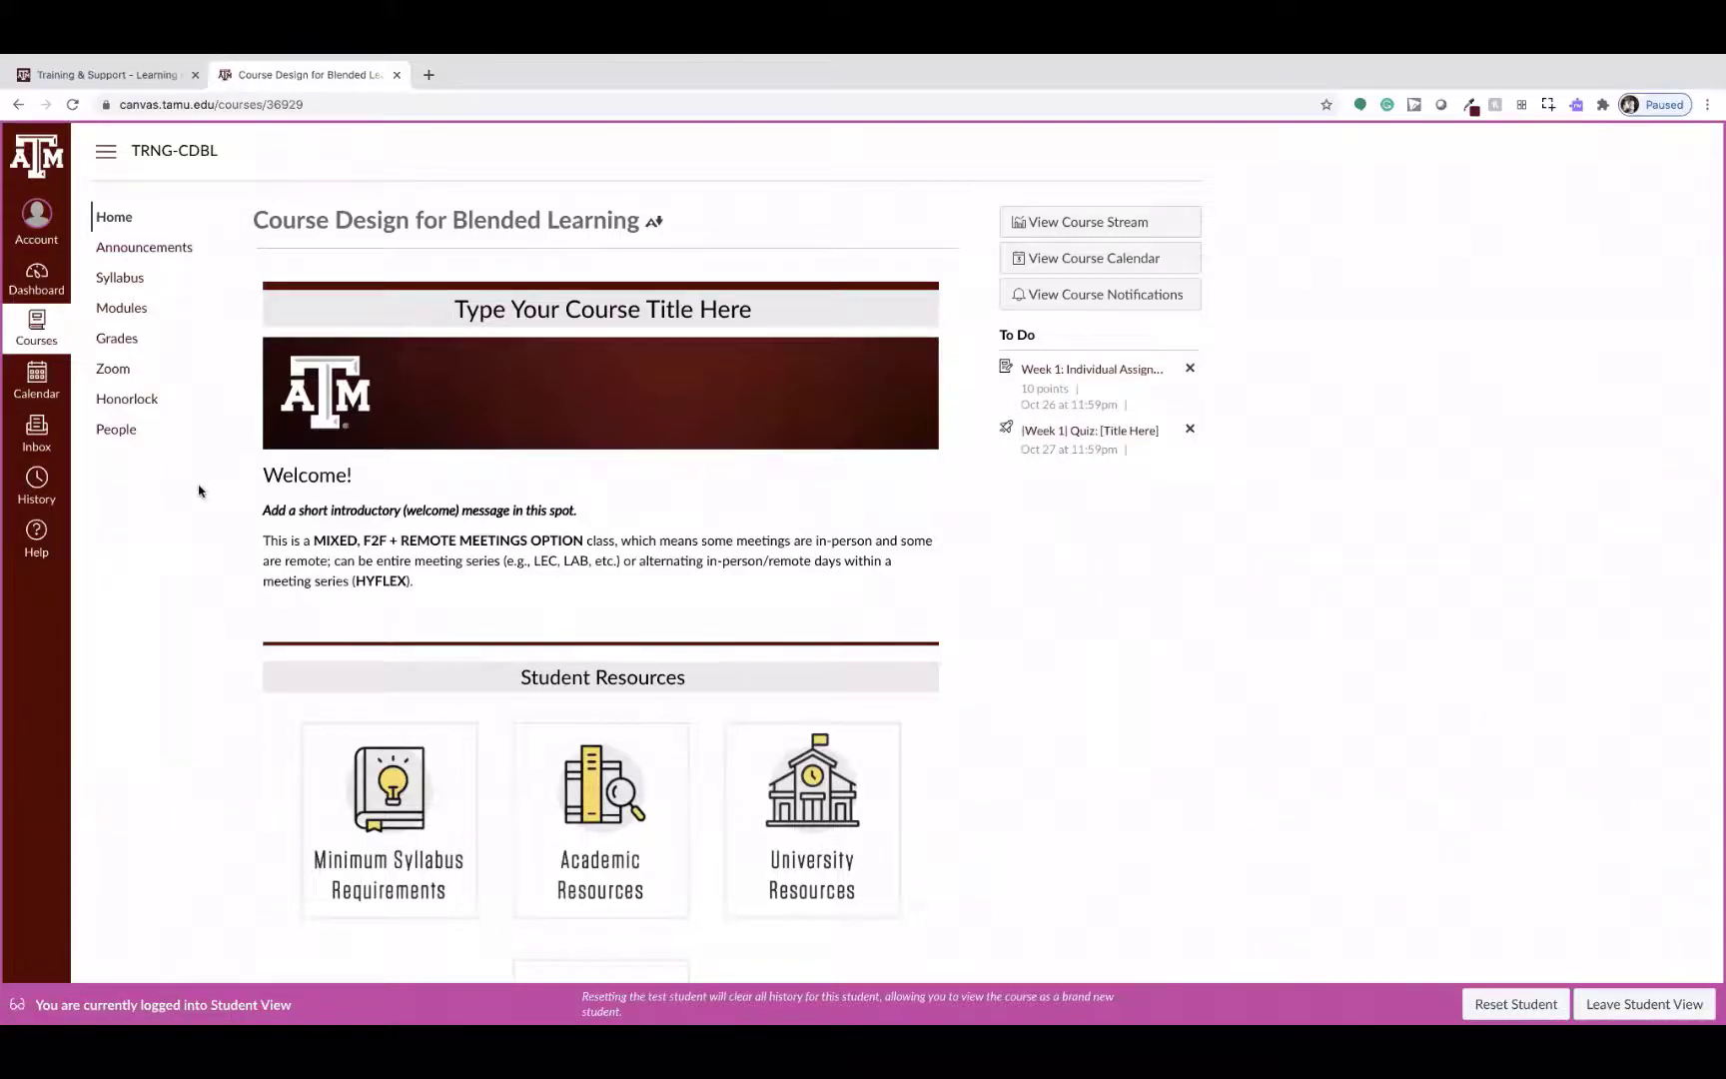
click(131, 311)
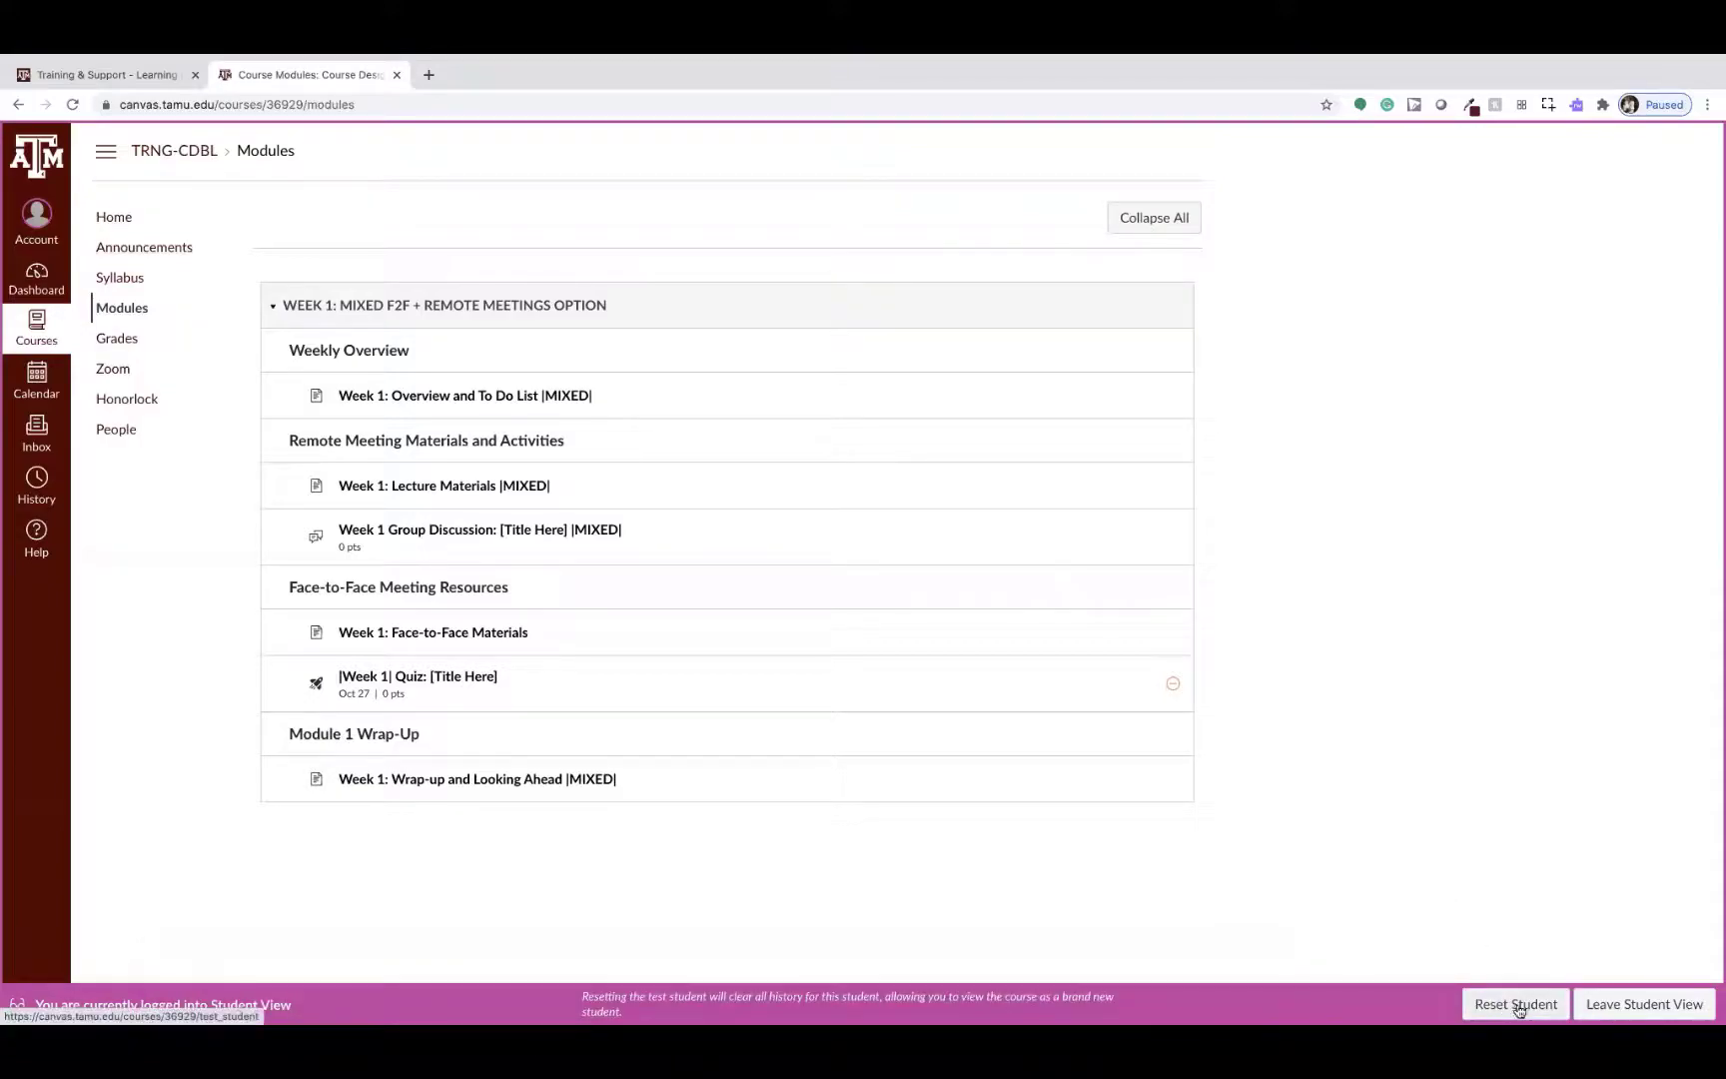
Leave Student View and look over the WEEK 1: MIXED F2F + REMOTE MEETINGS OPTION module in the instructor's module list.
click(1601, 1005)
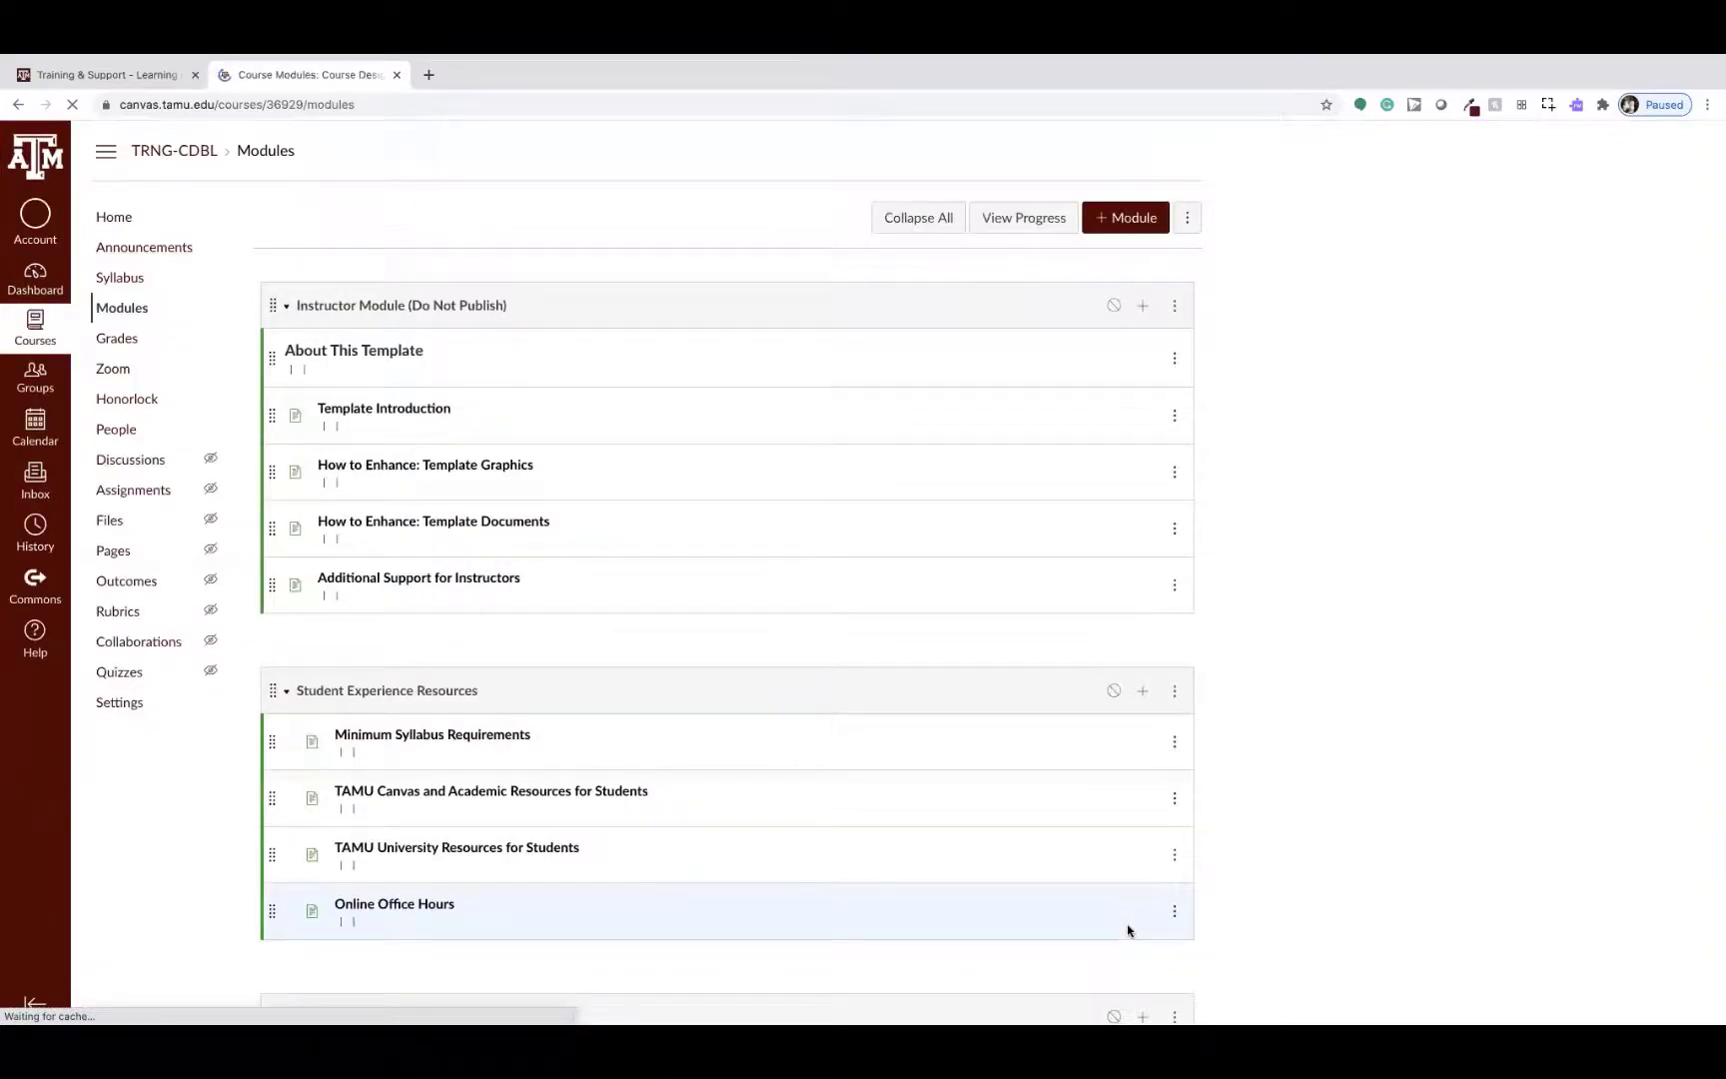
scroll(926, 716, down, 5)
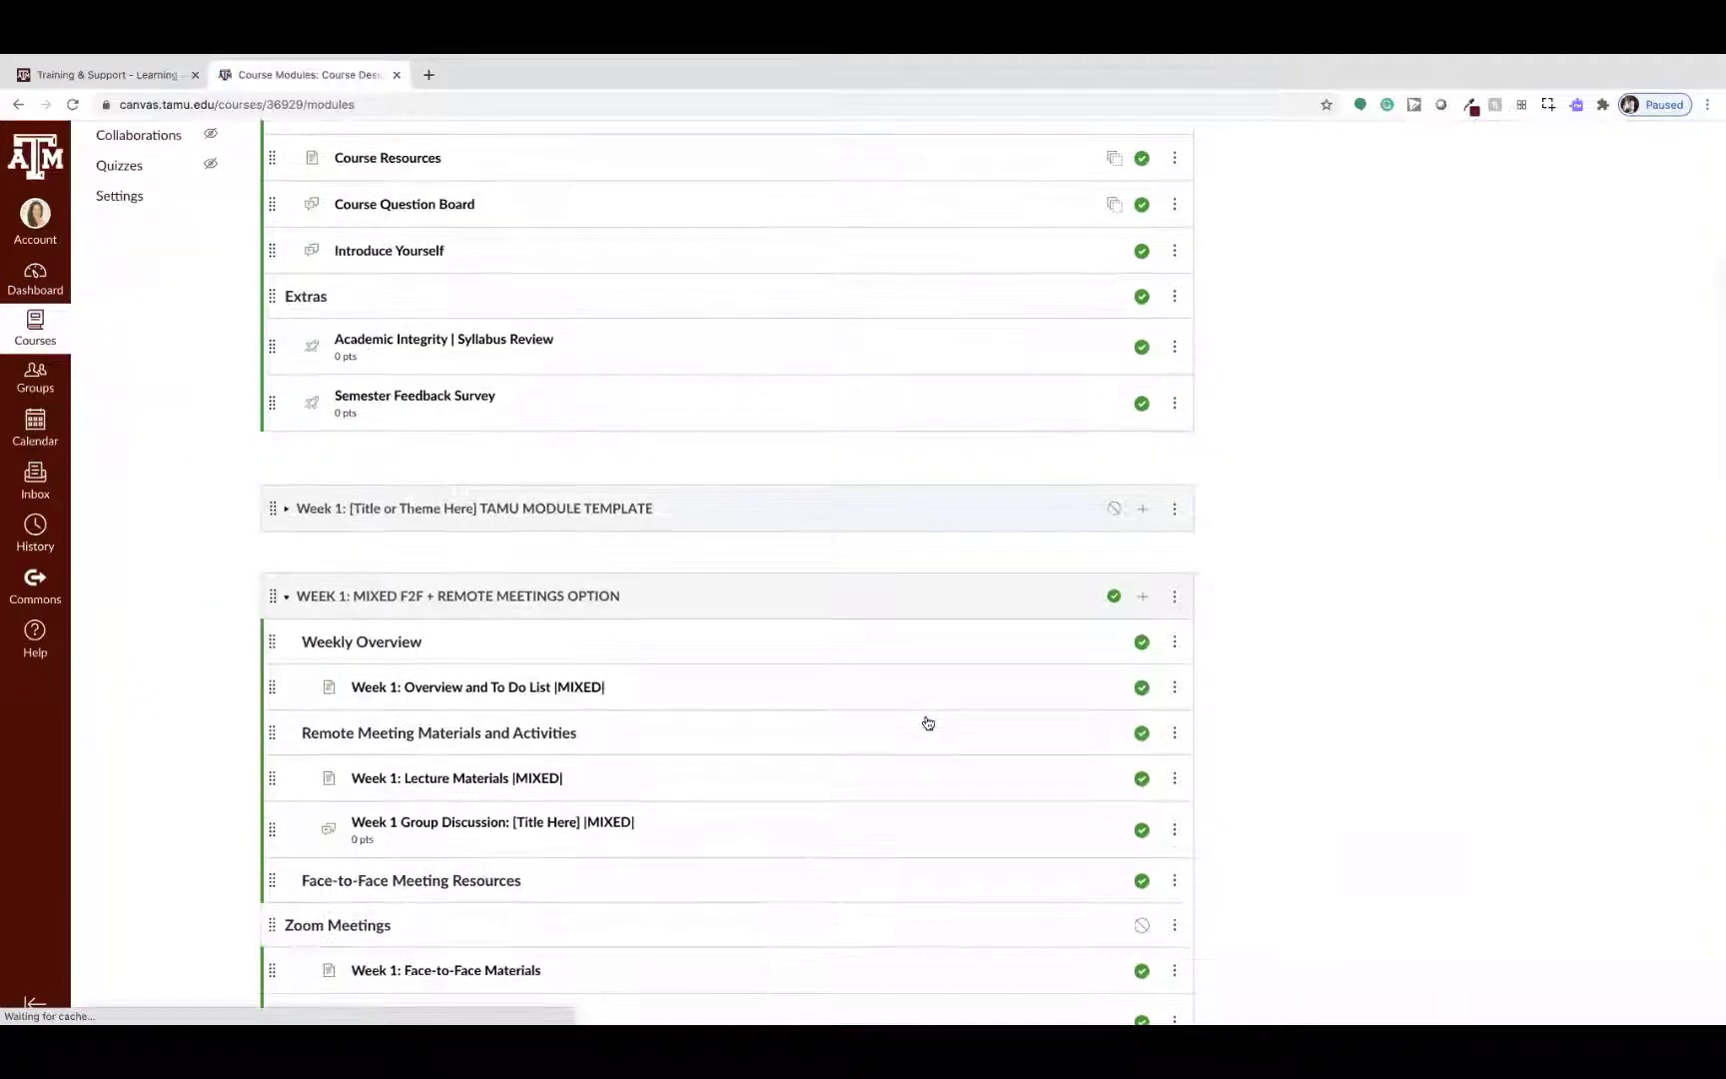
scroll(928, 722, down, 6)
scroll(925, 721, up, 2)
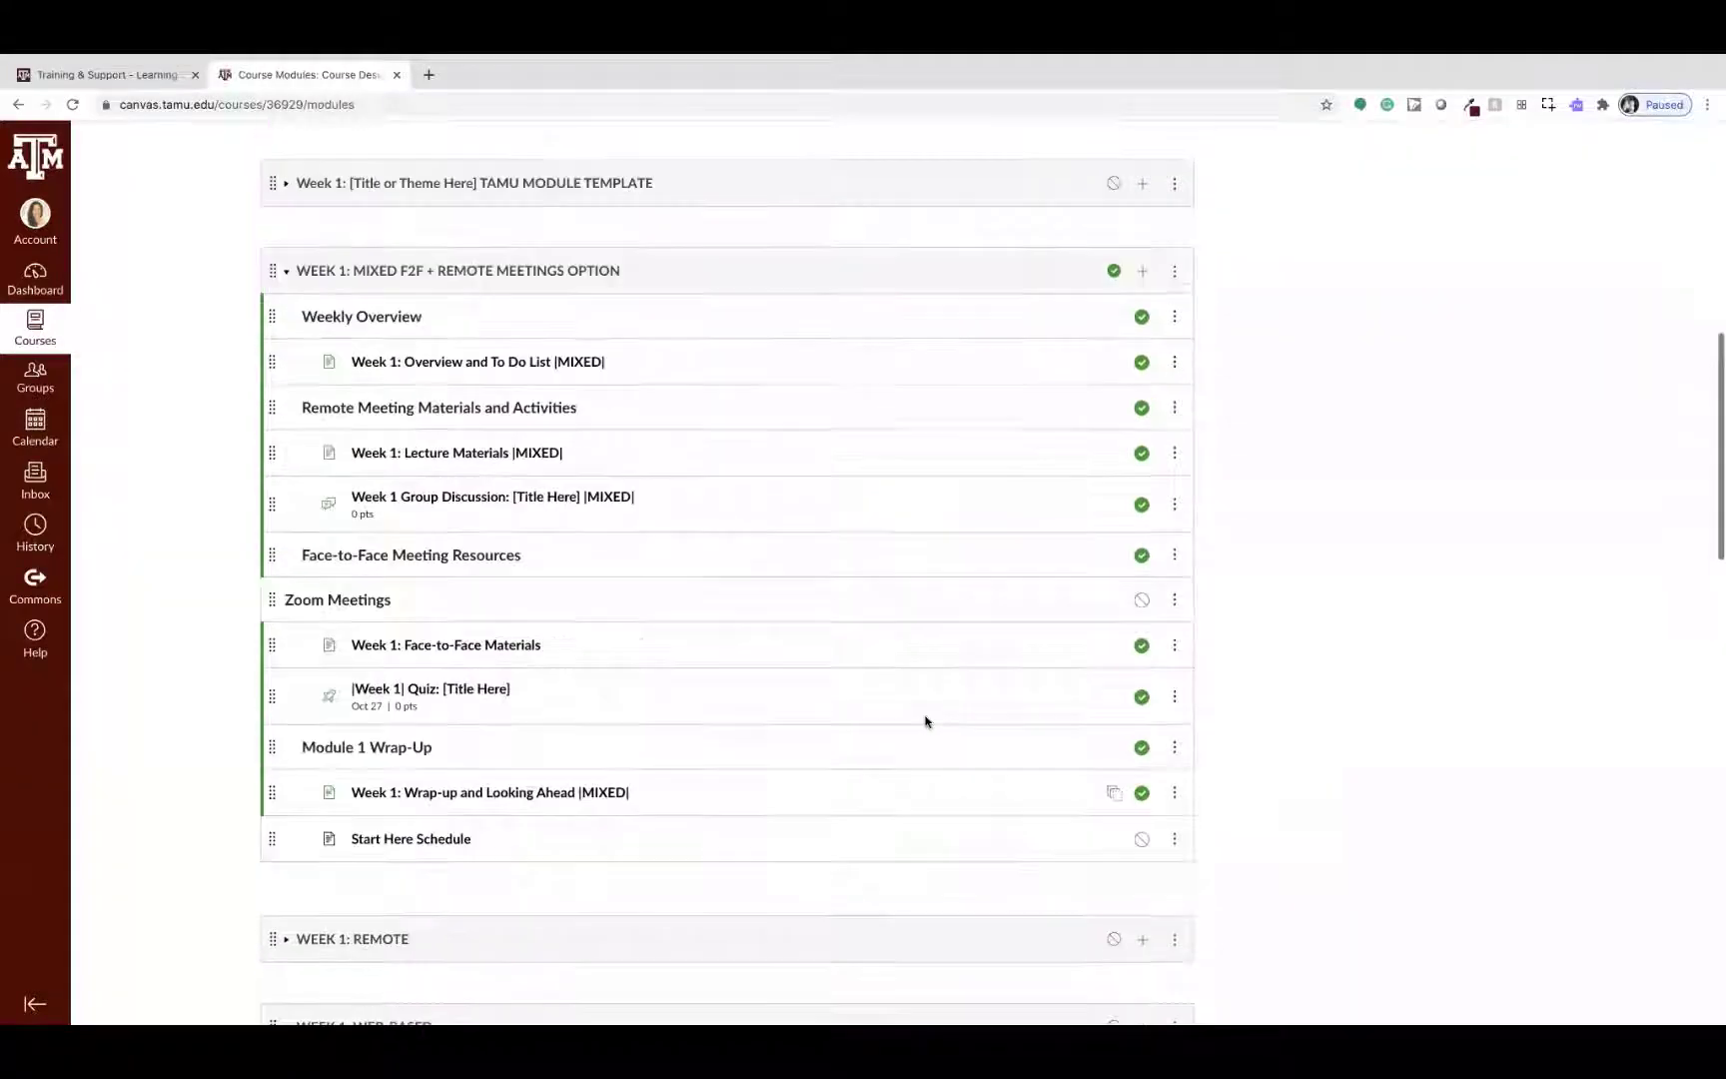
scroll(923, 720, up, 2)
scroll(921, 717, up, 1)
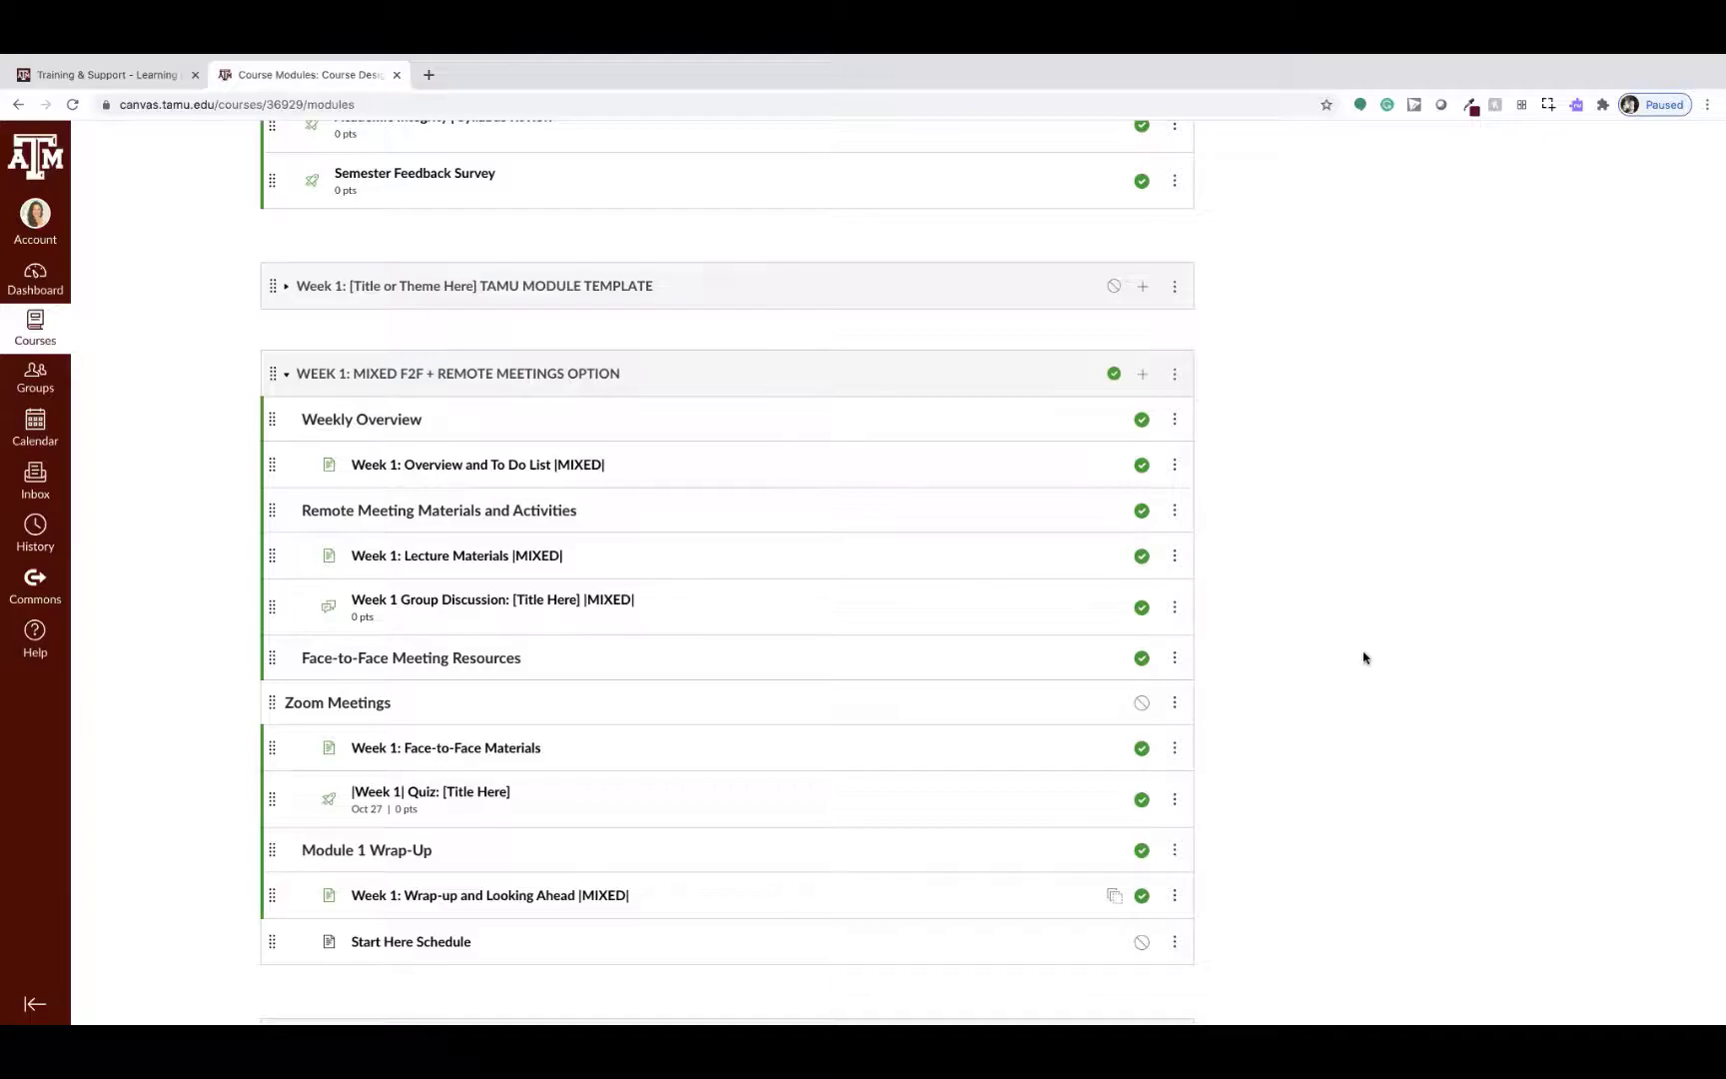
scroll(1363, 657, up, 3)
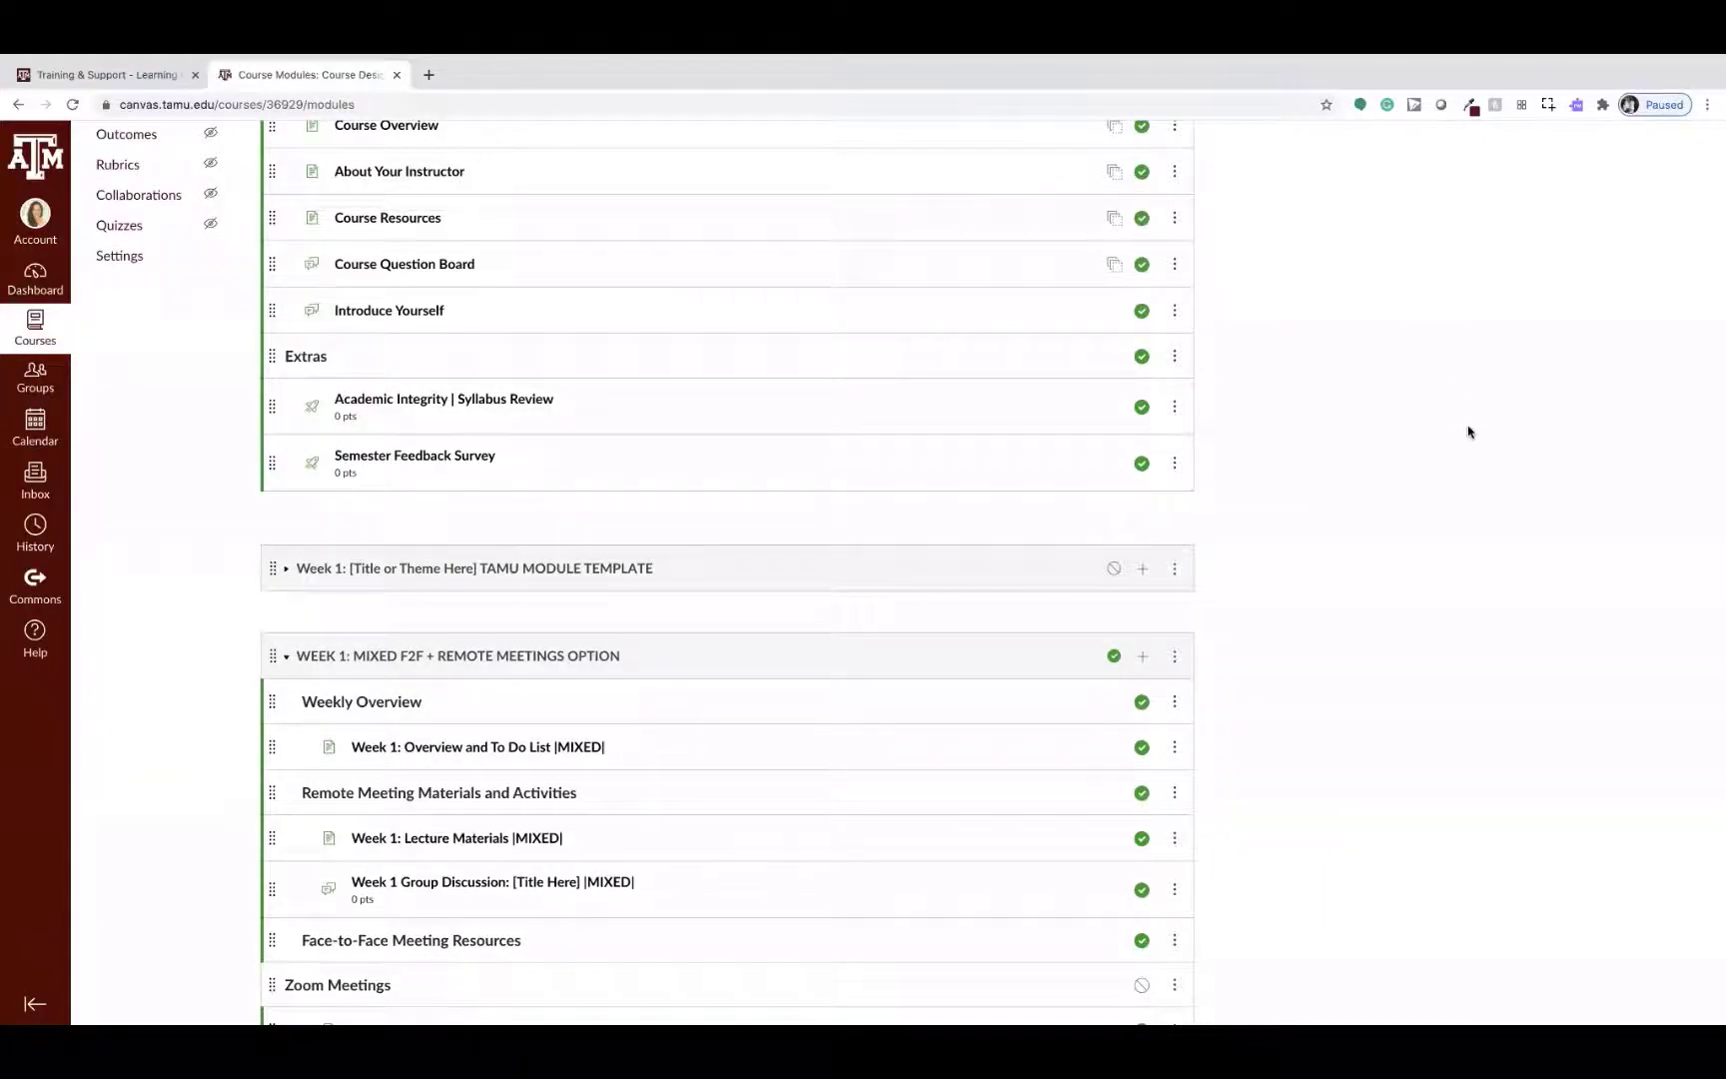
mouse_move(1036, 58)
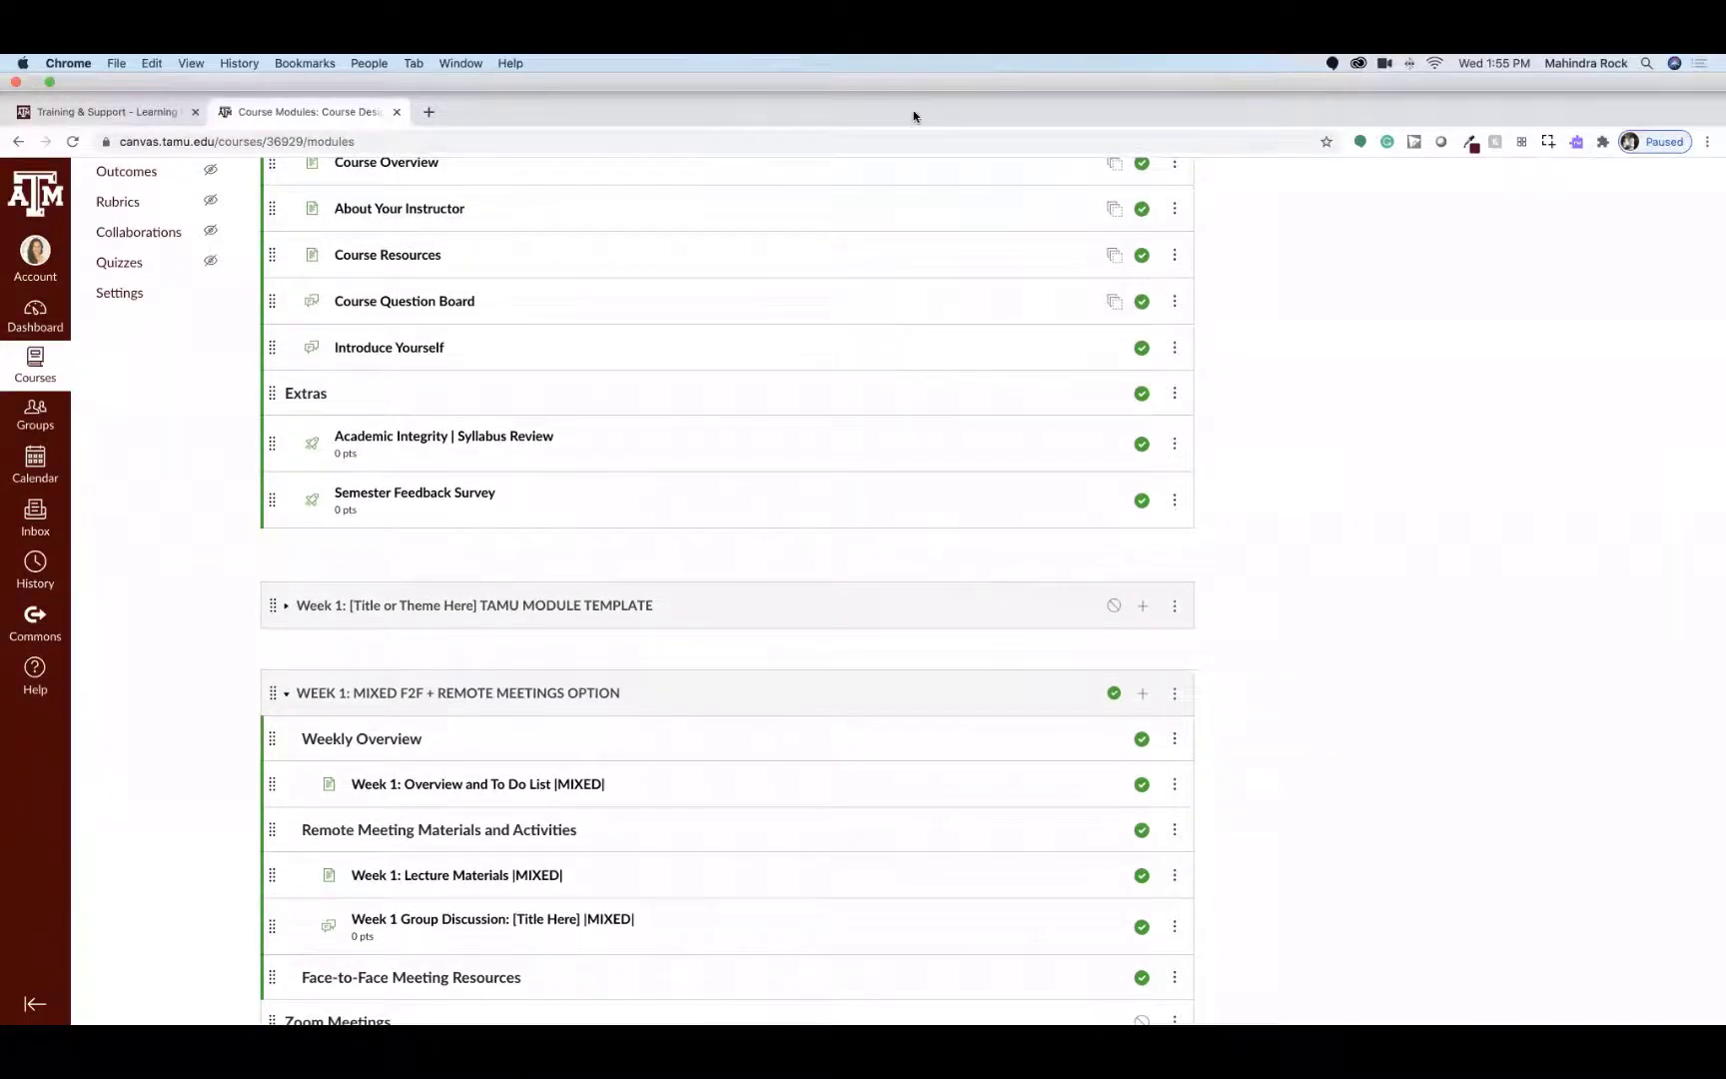